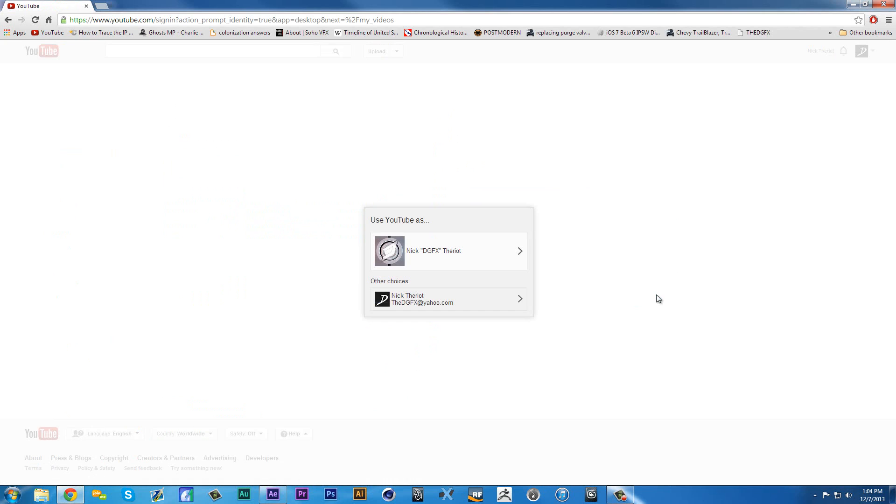
- Open the uploaded video "Slot Gaming | Promo | by DGFX" and pause it at the hooded soldier shot around 0:35
{"action": "left_click", "coordinate": [436, 264]}
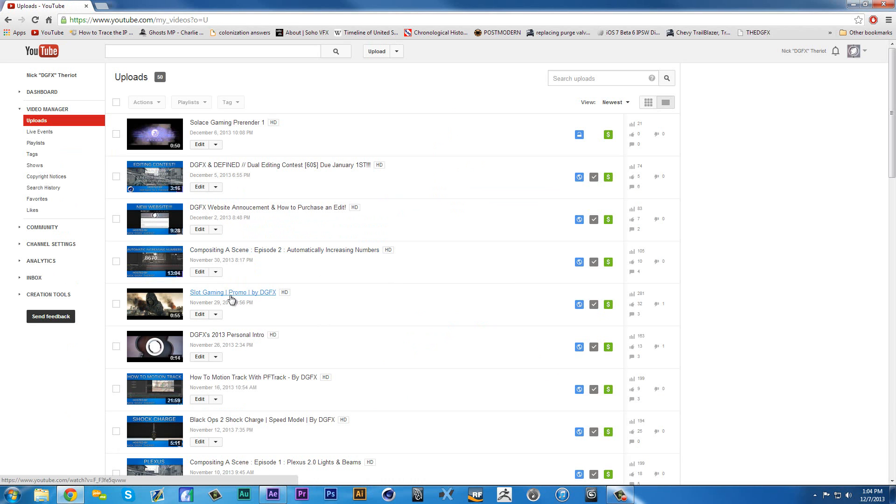
{"action": "left_click", "coordinate": [231, 293]}
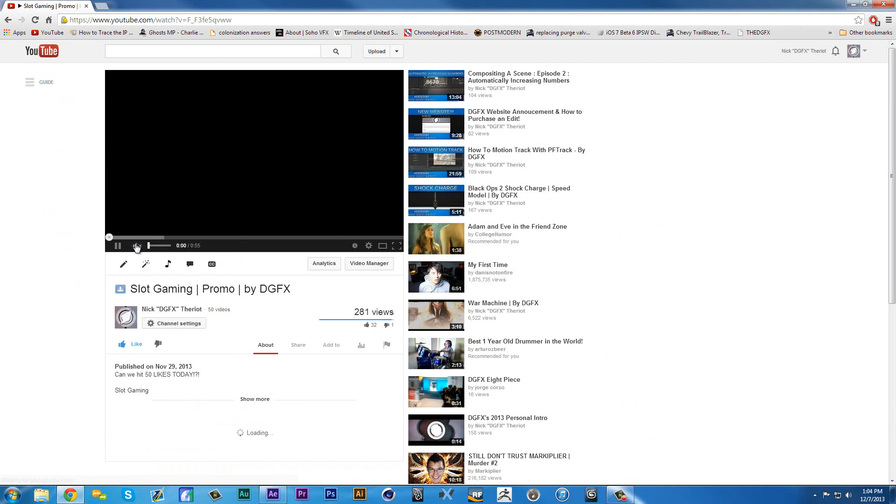
{"action": "left_click", "coordinate": [206, 238]}
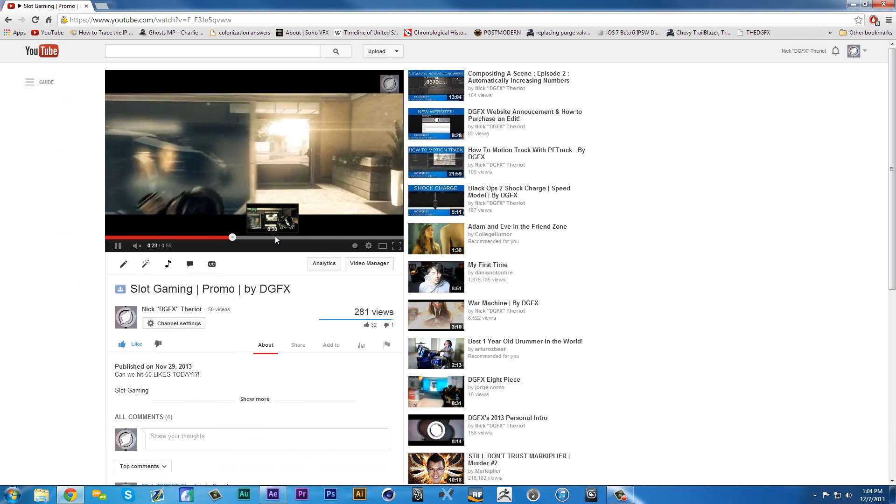
{"action": "left_click", "coordinate": [293, 236]}
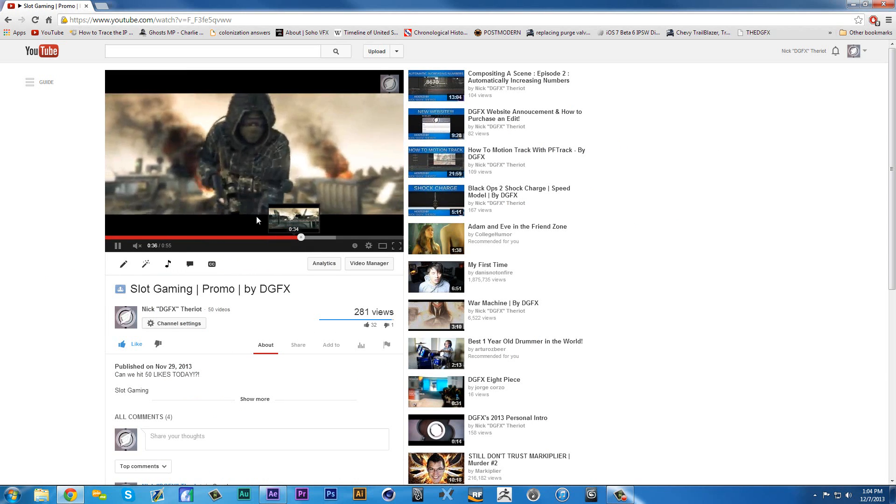
{"action": "left_click", "coordinate": [262, 230]}
{"action": "left_click", "coordinate": [282, 238]}
{"action": "left_click", "coordinate": [234, 207]}
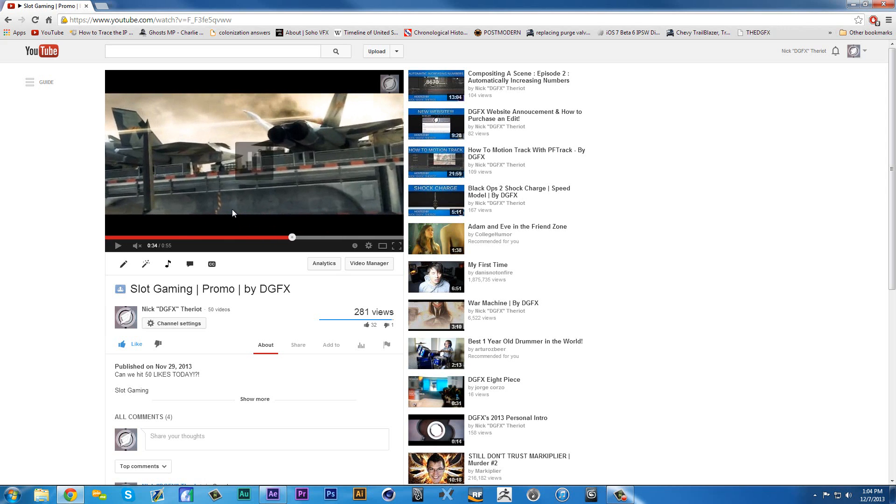
{"action": "left_click", "coordinate": [233, 210]}
{"action": "left_click", "coordinate": [230, 210]}
{"action": "left_click", "coordinate": [236, 220]}
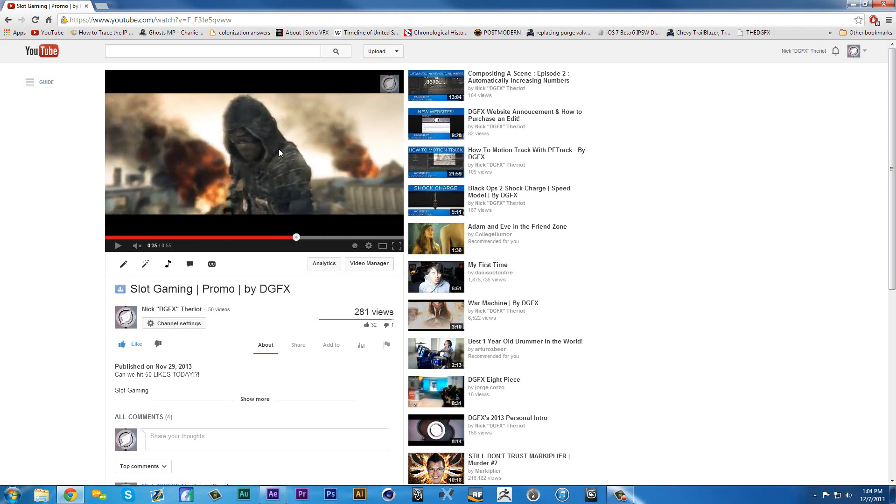
- Set the video's quality to 720p and view the hooded soldier shot full screen
{"action": "left_click", "coordinate": [369, 247]}
{"action": "left_click", "coordinate": [362, 222]}
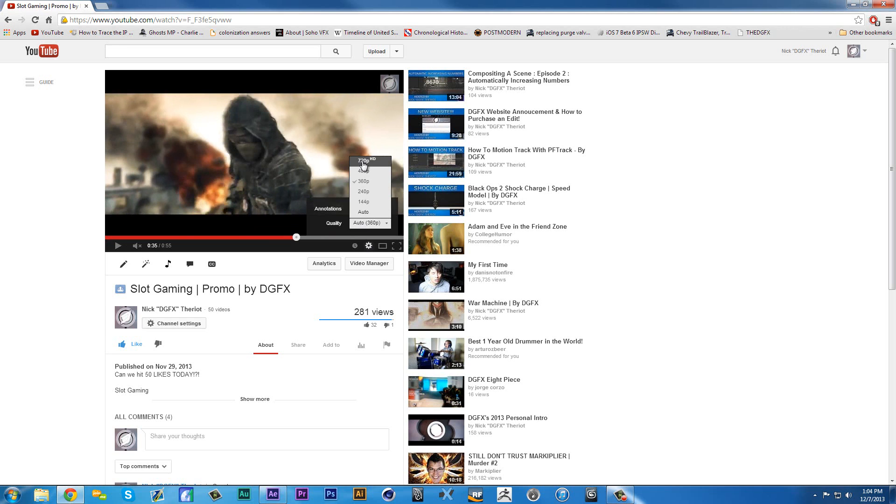
{"action": "left_click", "coordinate": [363, 162]}
{"action": "left_click", "coordinate": [397, 246]}
{"action": "left_click", "coordinate": [437, 301]}
{"action": "left_click", "coordinate": [418, 321]}
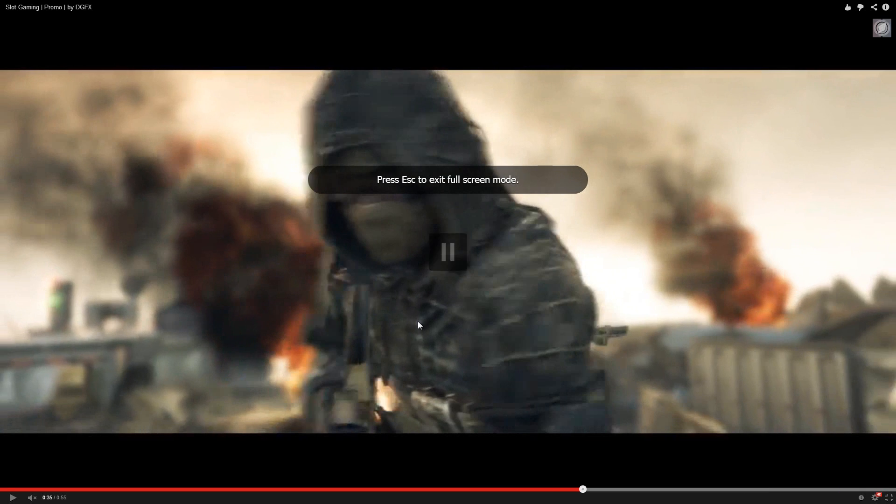
- Leave full-screen playback and close the browser to return to After Effects
{"action": "key", "text": "Escape"}
{"action": "left_click", "coordinate": [249, 189]}
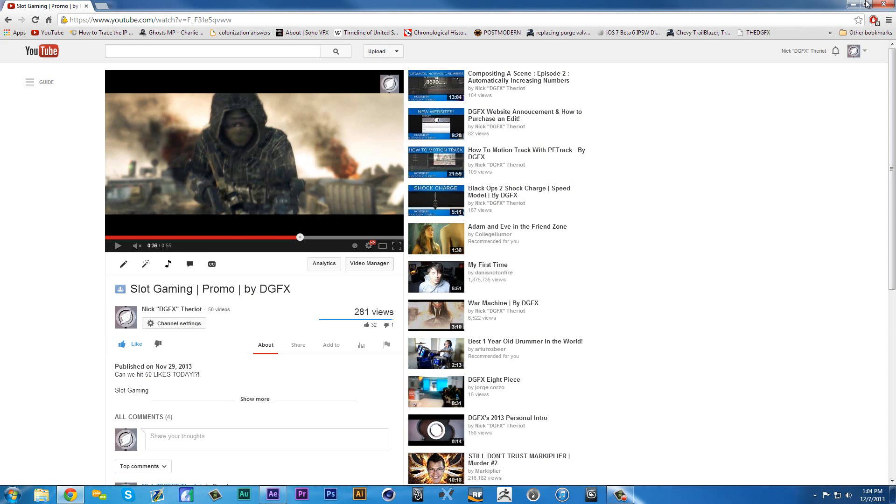
{"action": "left_click", "coordinate": [884, 5]}
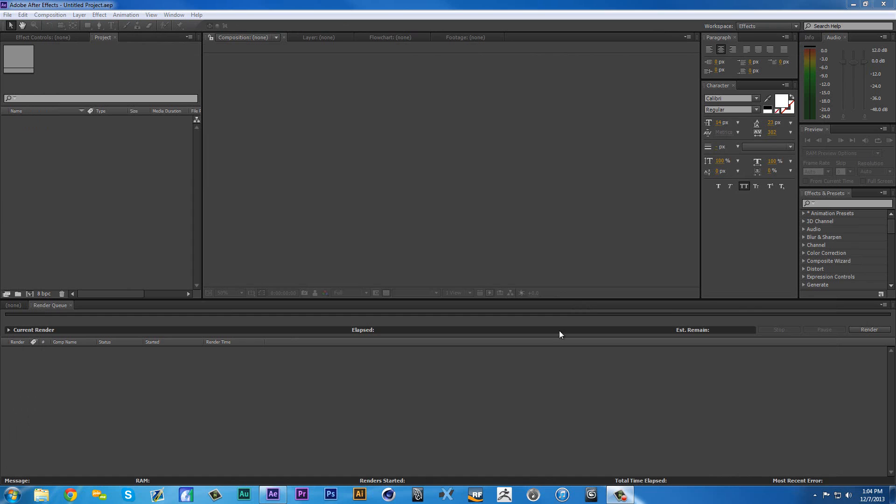
- Import 2013_11_27_22_3_0.MP4 from the raw_footage folder inside Rotoscoping For Dummies on drive D:
{"action": "double_click", "coordinate": [85, 168]}
{"action": "left_click", "coordinate": [305, 293]}
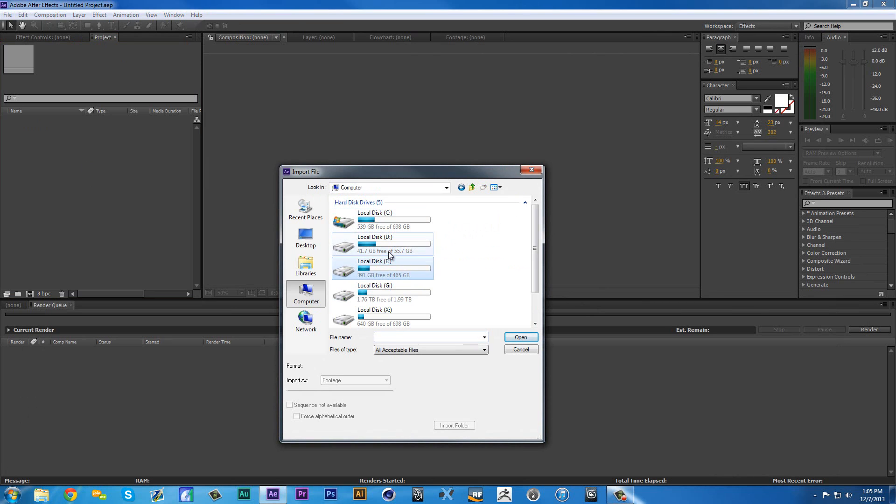
{"action": "double_click", "coordinate": [403, 241]}
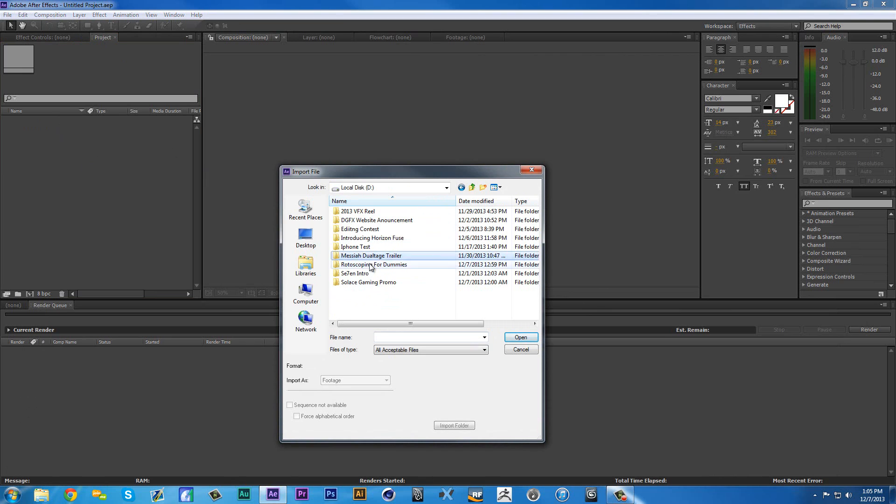
{"action": "double_click", "coordinate": [352, 265]}
{"action": "double_click", "coordinate": [351, 214]}
{"action": "left_click", "coordinate": [349, 215]}
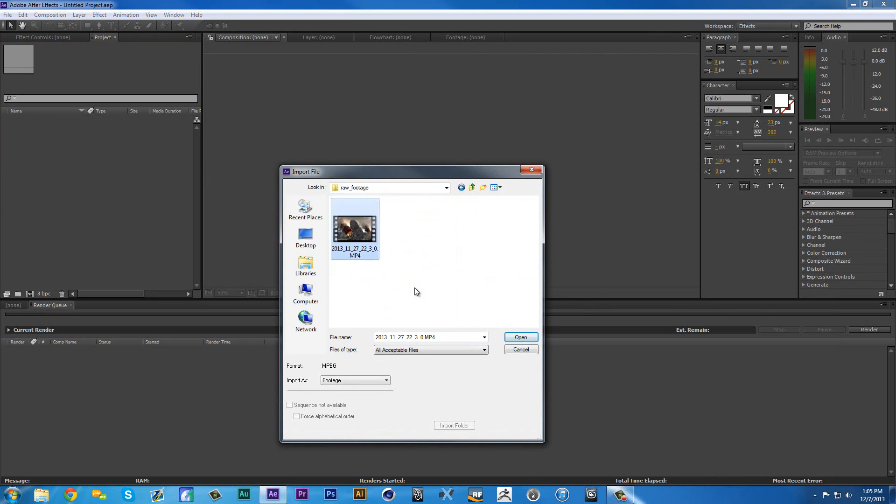
{"action": "left_click", "coordinate": [519, 338]}
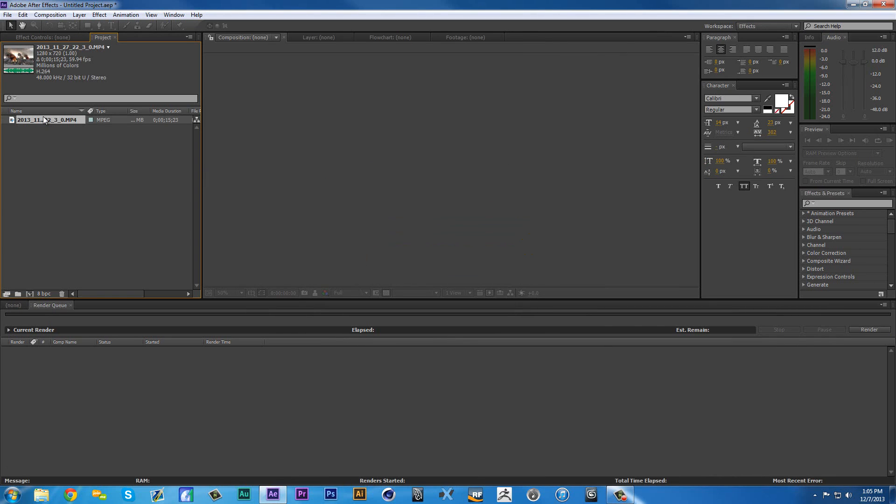
- Set the project's color depth to 16 bits per channel
{"action": "left_click", "coordinate": [43, 292]}
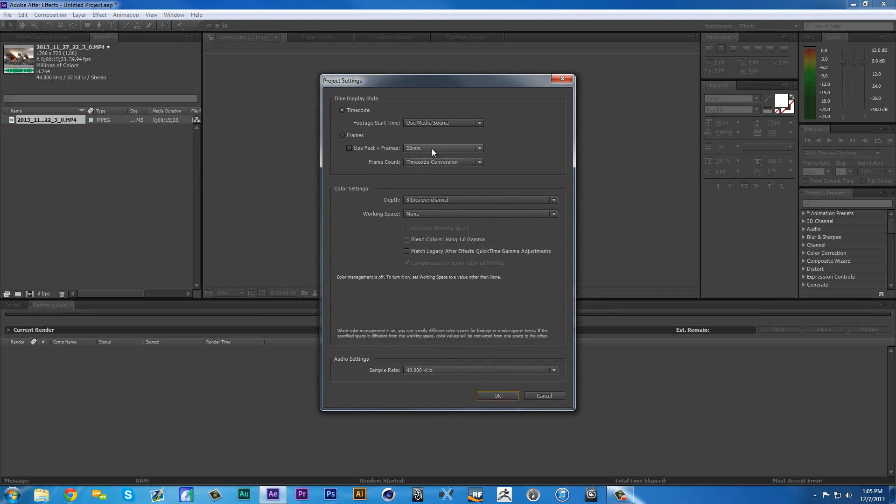
{"action": "left_click", "coordinate": [418, 202]}
{"action": "left_click", "coordinate": [441, 222]}
{"action": "left_click", "coordinate": [496, 395]}
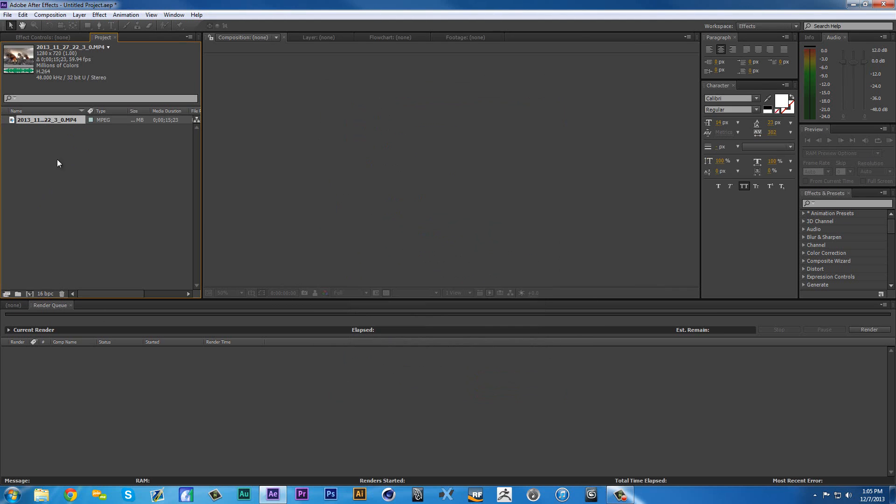
- Create a new composition from the imported MP4 clip
{"action": "right_click", "coordinate": [53, 124]}
{"action": "left_click", "coordinate": [94, 152]}
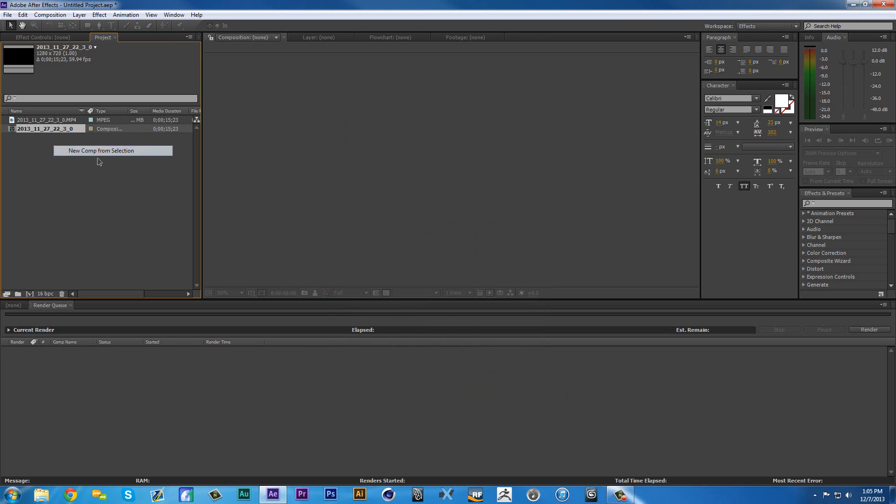
- Set the work area from 0;00;04;00 to 0;00;07;00 and trim the composition to it
{"action": "left_click_drag", "start_coordinate": [352, 330], "coordinate": [578, 337]}
{"action": "key", "text": "b"}
{"action": "key", "text": "b"}
{"action": "left_click", "coordinate": [558, 323]}
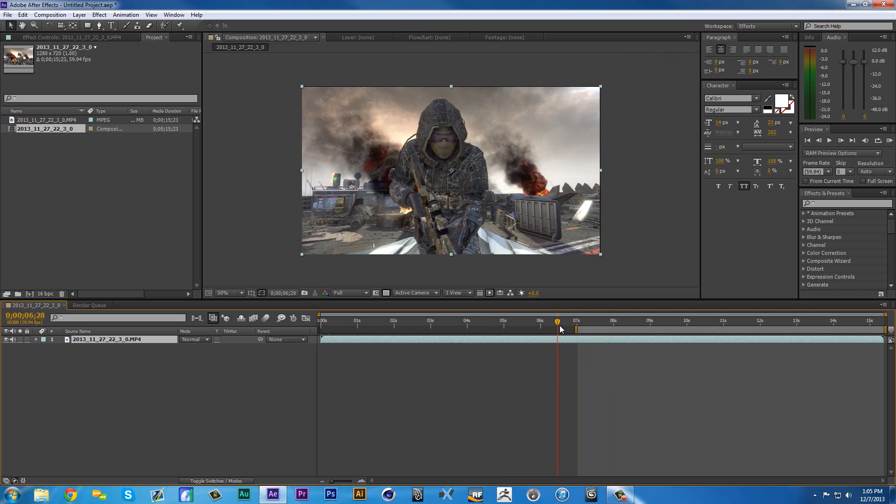
{"action": "left_click", "coordinate": [466, 326]}
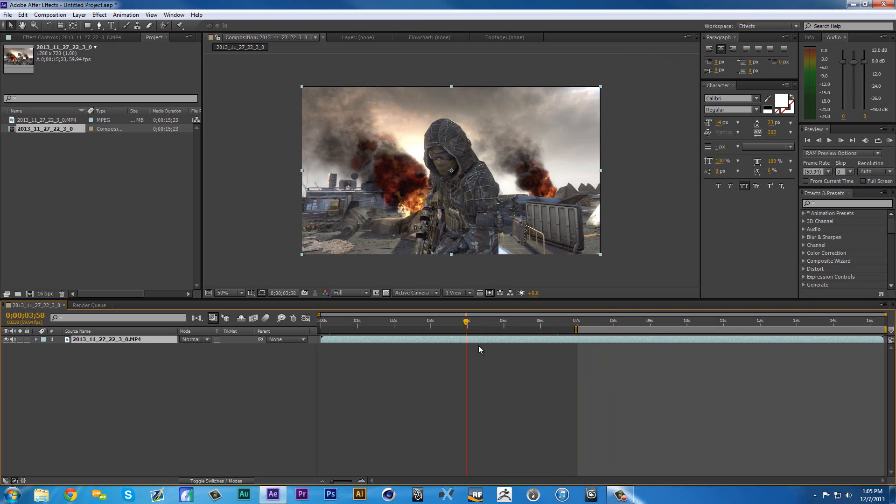
{"action": "key", "text": "Page_Down"}
{"action": "key", "text": "Page_Down"}
{"action": "key", "text": "b"}
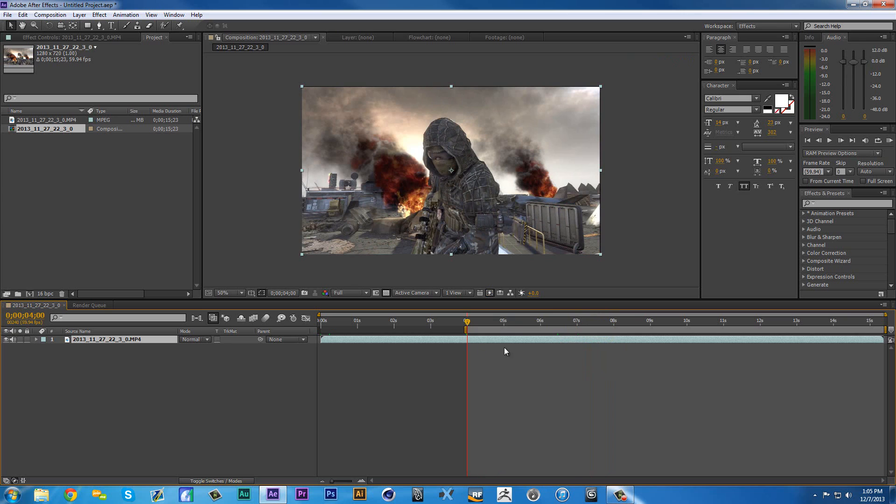
{"action": "left_click", "coordinate": [578, 329]}
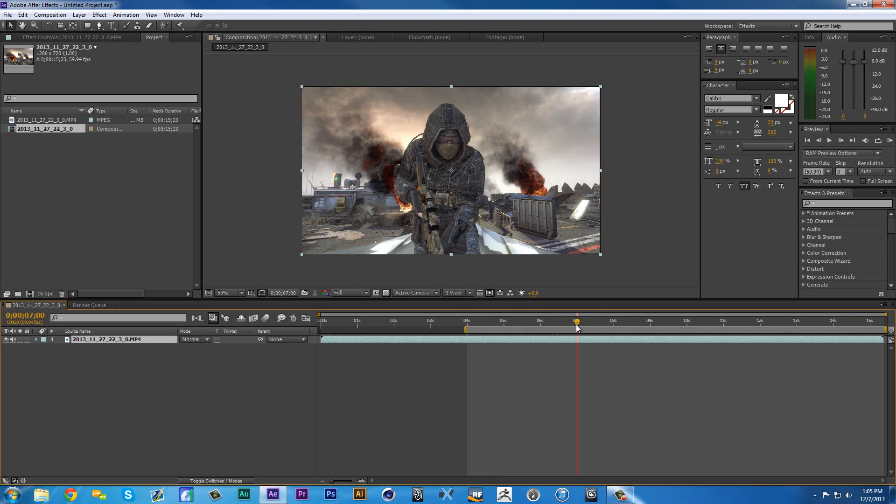
{"action": "key", "text": "b"}
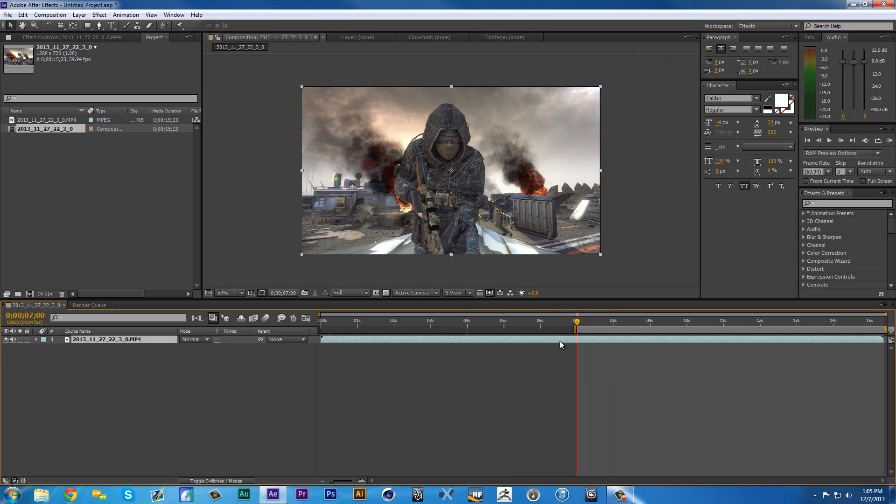
{"action": "key", "text": "n"}
{"action": "left_click", "coordinate": [466, 326]}
{"action": "key", "text": "b"}
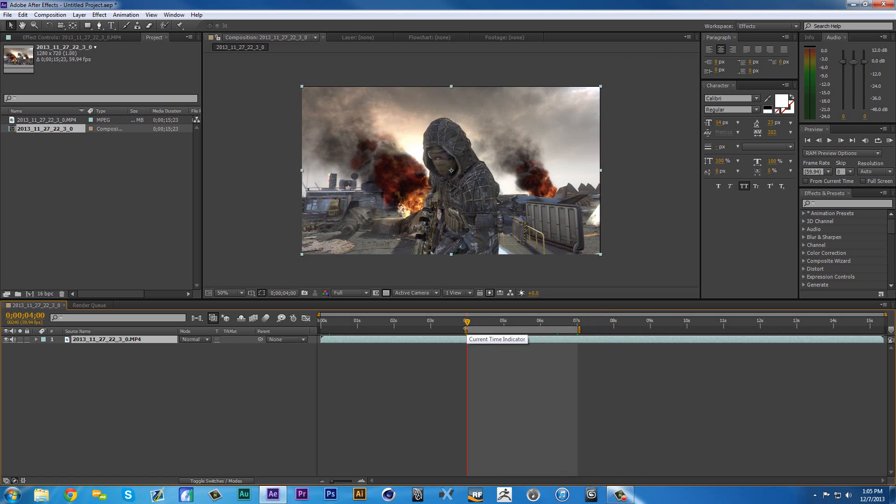
{"action": "right_click", "coordinate": [502, 332]}
{"action": "left_click", "coordinate": [526, 360]}
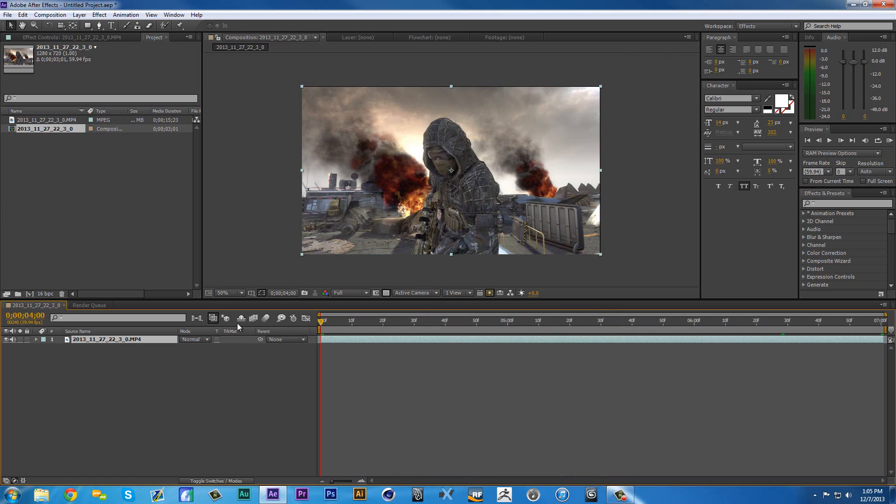
- Go to the frame at 0;00;07;00 and duplicate the MP4 footage layer
{"action": "left_click_drag", "start_coordinate": [322, 323], "coordinate": [892, 391]}
{"action": "scroll", "coordinate": [387, 217], "scroll_direction": "up", "scroll_amount": 5}
{"action": "scroll", "coordinate": [379, 224], "scroll_direction": "down", "scroll_amount": 4}
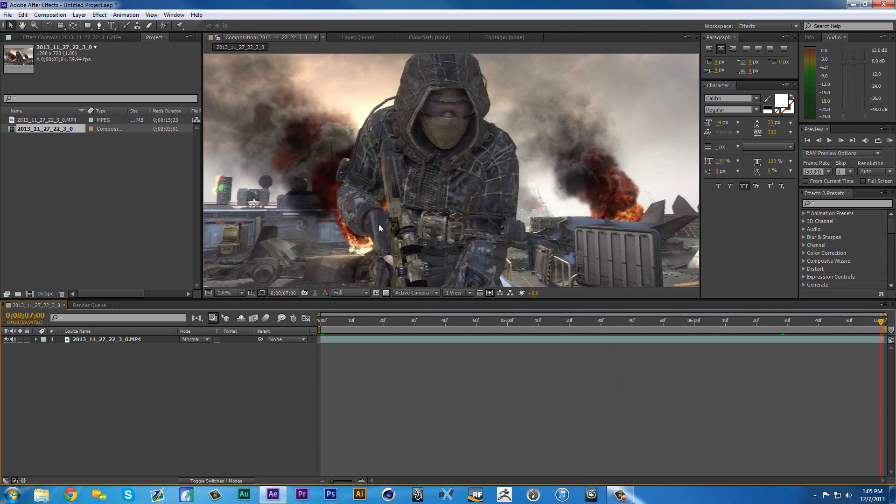
{"action": "left_click", "coordinate": [228, 293]}
{"action": "left_click", "coordinate": [244, 313]}
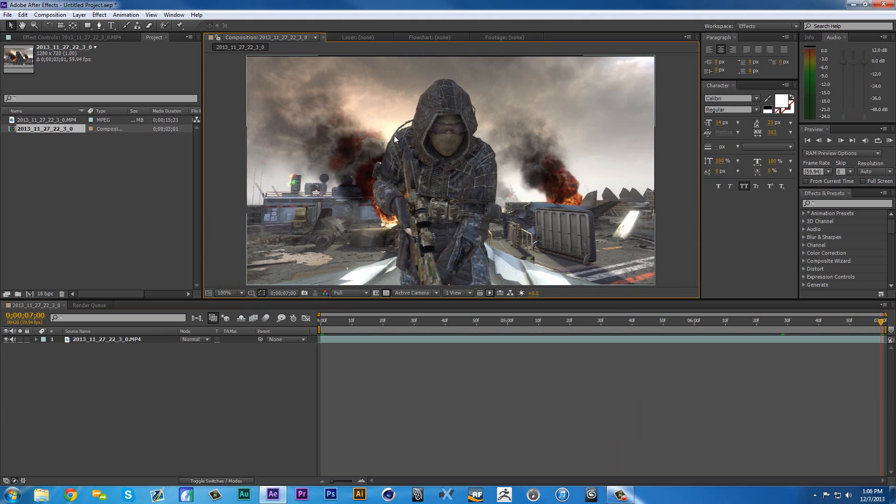
{"action": "scroll", "coordinate": [394, 135], "scroll_direction": "up", "scroll_amount": 3}
{"action": "scroll", "coordinate": [427, 156], "scroll_direction": "down", "scroll_amount": 2}
{"action": "scroll", "coordinate": [483, 210], "scroll_direction": "down", "scroll_amount": 2}
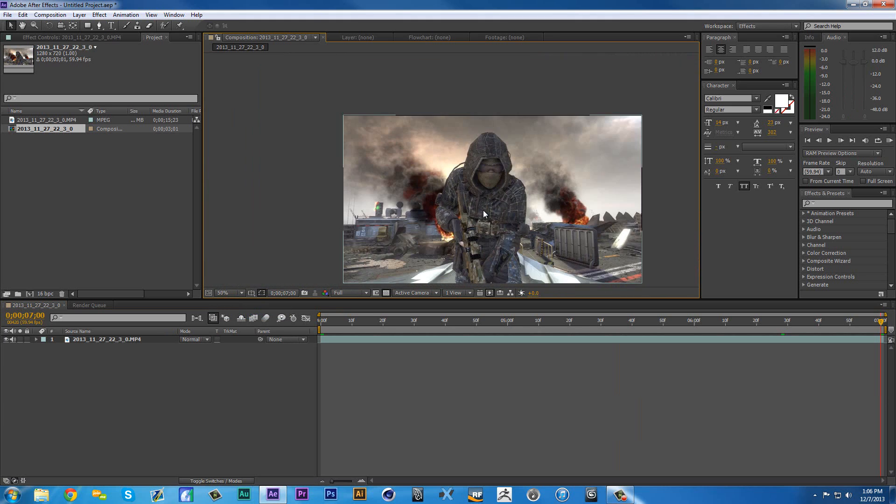
{"action": "left_click", "coordinate": [113, 340]}
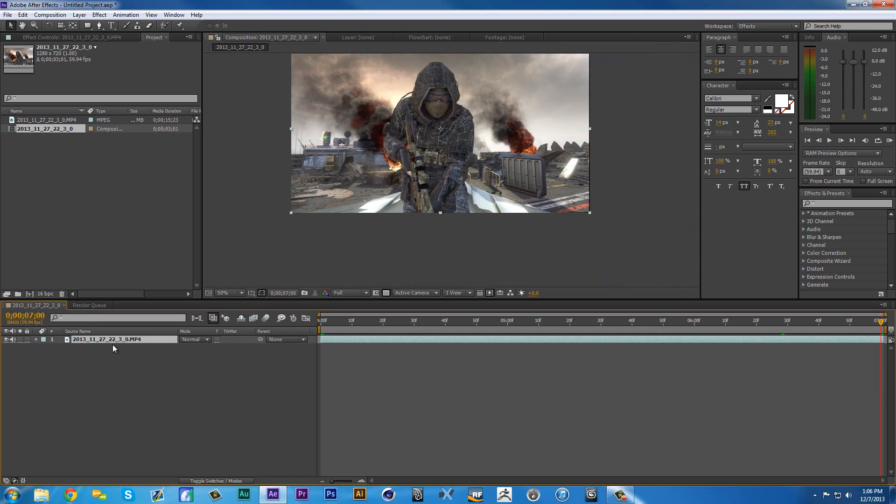
{"action": "left_click", "coordinate": [99, 25]}
{"action": "scroll", "coordinate": [416, 111], "scroll_direction": "up", "scroll_amount": 3}
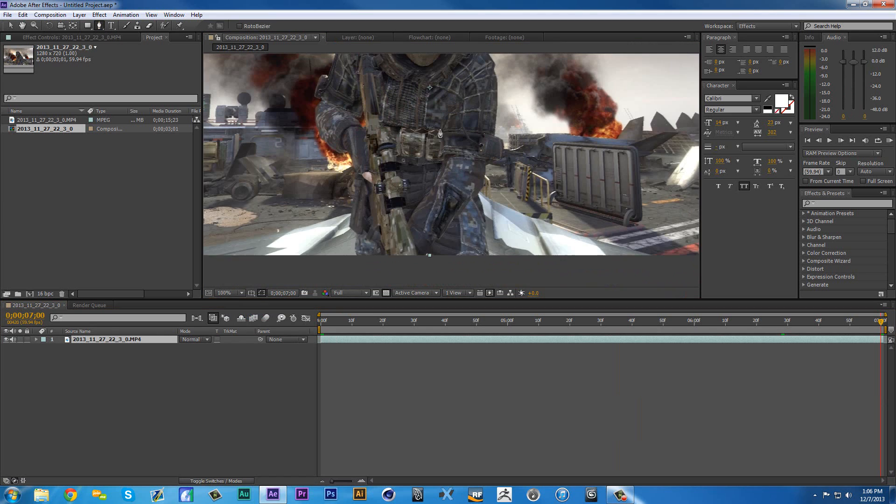
{"action": "scroll", "coordinate": [416, 111], "scroll_direction": "down", "scroll_amount": 1}
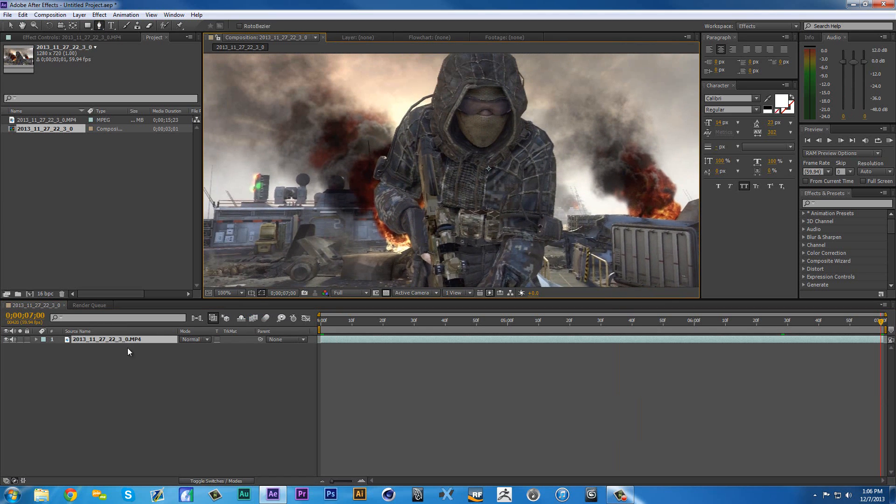
{"action": "key", "text": "ctrl+d"}
- Start a Pen tool mask on the top footage layer, tracing the hood's left edge from the shoulder up over the crown
{"action": "scroll", "coordinate": [373, 219], "scroll_direction": "up", "scroll_amount": 2}
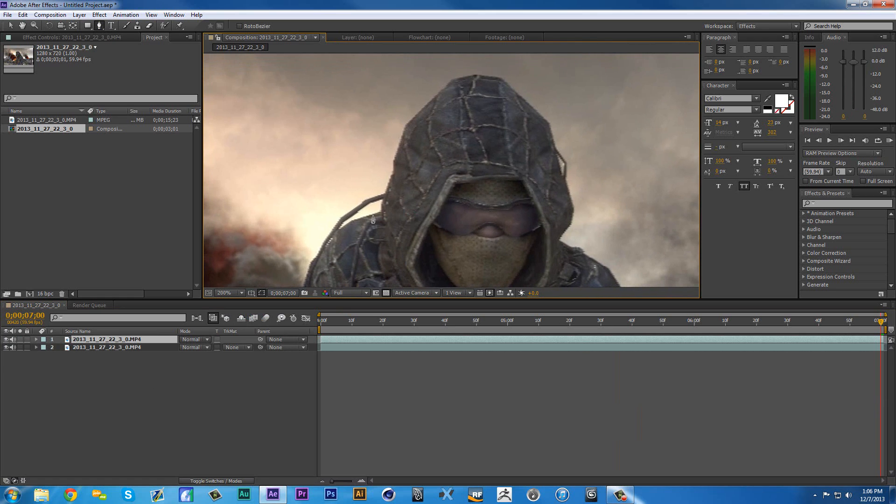
{"action": "left_click", "coordinate": [382, 207]}
{"action": "left_click", "coordinate": [385, 173]}
{"action": "left_click", "coordinate": [396, 146]}
{"action": "left_click", "coordinate": [422, 103]}
{"action": "left_click", "coordinate": [466, 78]}
{"action": "left_click", "coordinate": [506, 82]}
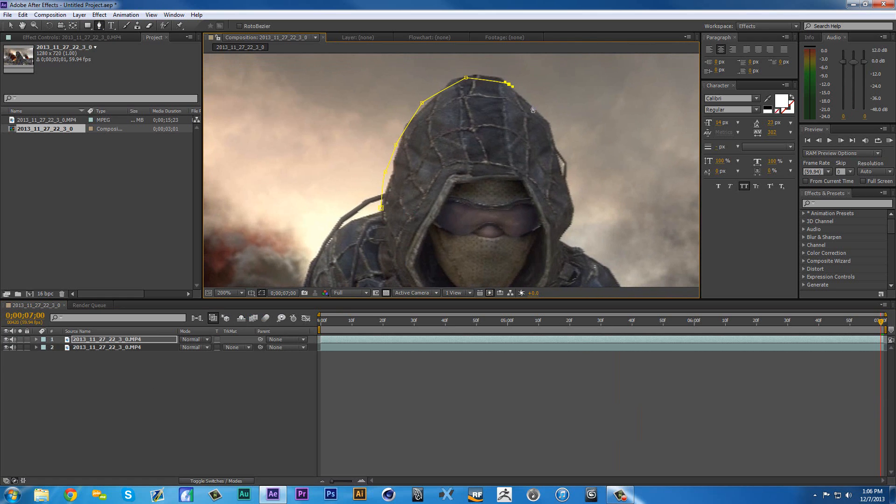
- Continue the mask path down the right edge of the hood to the soldier's shoulder
{"action": "left_click", "coordinate": [533, 110]}
{"action": "left_click", "coordinate": [553, 132]}
{"action": "left_click", "coordinate": [571, 177]}
{"action": "left_click", "coordinate": [575, 208]}
{"action": "left_click", "coordinate": [566, 226]}
{"action": "left_click", "coordinate": [559, 243]}
{"action": "left_click", "coordinate": [575, 255]}
- Extend the mask path with curved points down the outside of the soldier's right-hand arm in the image to the waist
{"action": "left_click_drag", "start_coordinate": [574, 262], "coordinate": [439, 77]}
{"action": "left_click_drag", "start_coordinate": [499, 118], "coordinate": [500, 126]}
{"action": "left_click_drag", "start_coordinate": [508, 185], "coordinate": [508, 196]}
{"action": "left_click_drag", "start_coordinate": [498, 245], "coordinate": [499, 255]}
{"action": "left_click_drag", "start_coordinate": [498, 262], "coordinate": [467, 80]}
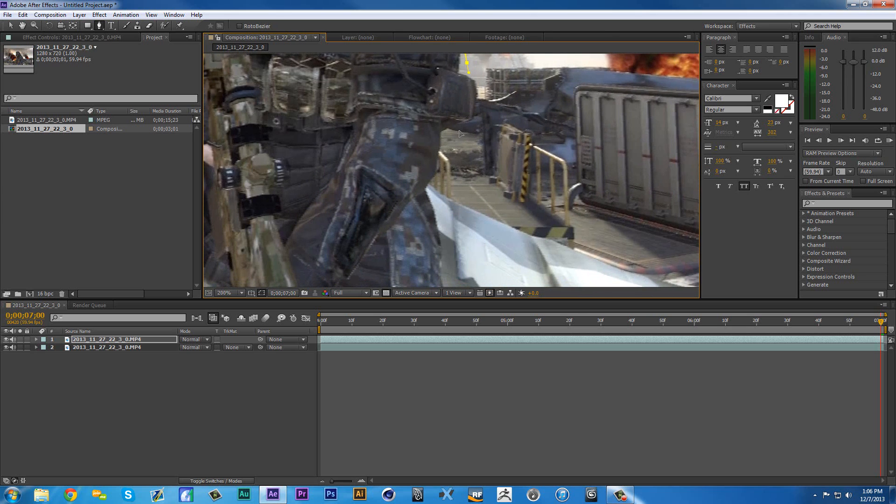
- Trace the mask path from the hip down the outer edge of the right-hand leg toward the frame's lower edge
{"action": "left_click_drag", "start_coordinate": [457, 128], "coordinate": [449, 136]}
{"action": "left_click_drag", "start_coordinate": [439, 163], "coordinate": [429, 201]}
{"action": "left_click_drag", "start_coordinate": [442, 244], "coordinate": [442, 255]}
{"action": "left_click_drag", "start_coordinate": [445, 271], "coordinate": [445, 280]}
{"action": "left_click_drag", "start_coordinate": [445, 281], "coordinate": [418, 97]}
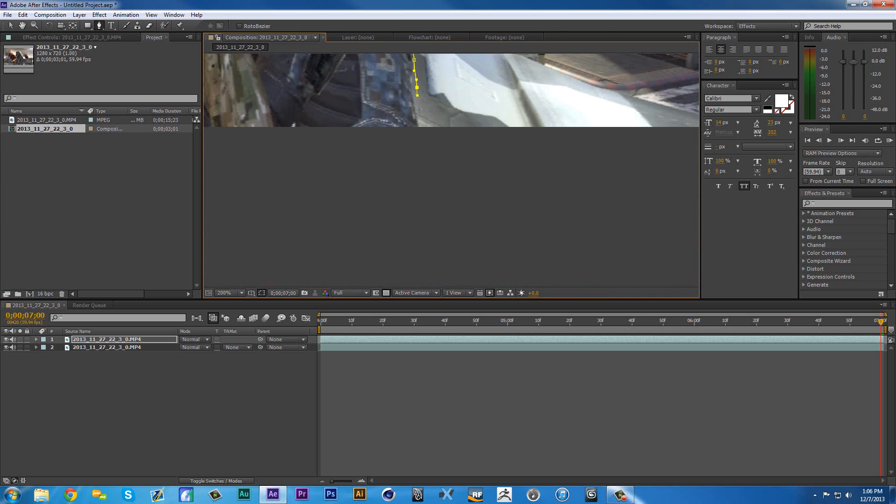
{"action": "left_click", "coordinate": [417, 107]}
- Carry the mask path across below the frame's lower edge and up the soldier's left-hand leg in the image to the wrist
{"action": "left_click", "coordinate": [427, 132]}
{"action": "left_click_drag", "start_coordinate": [420, 154], "coordinate": [600, 244]}
{"action": "left_click", "coordinate": [339, 219]}
{"action": "left_click_drag", "start_coordinate": [318, 205], "coordinate": [320, 189]}
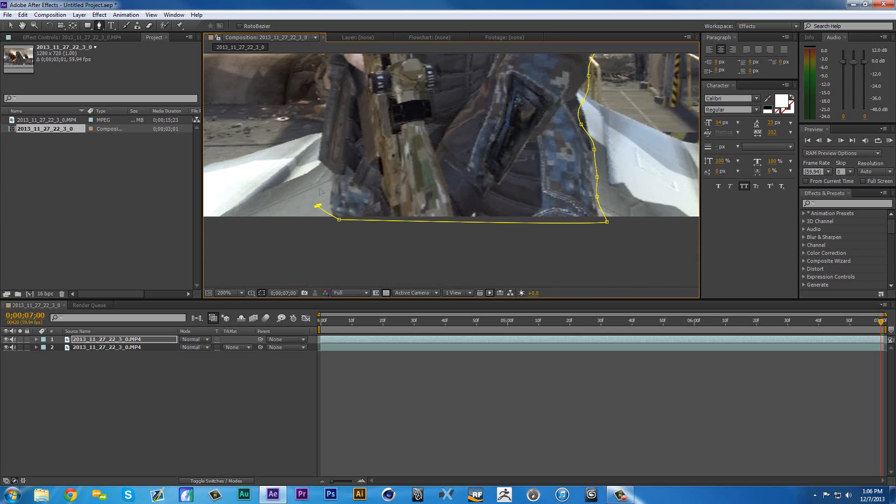
{"action": "left_click", "coordinate": [309, 148]}
{"action": "mouse_move", "coordinate": [326, 113]}
{"action": "left_mouse_down"}
{"action": "mouse_move", "coordinate": [345, 173]}
{"action": "mouse_move", "coordinate": [348, 244]}
{"action": "left_mouse_up"}
{"action": "left_click", "coordinate": [352, 193]}
{"action": "left_click", "coordinate": [348, 166]}
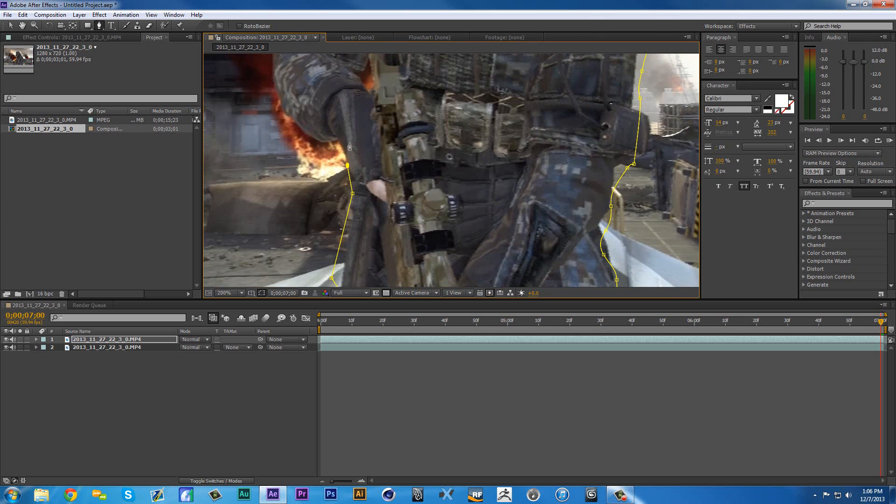
- Trace the mask path around the left-hand elbow in the image and up the outer edge of the arm
{"action": "left_click", "coordinate": [349, 142]}
{"action": "left_click", "coordinate": [332, 134]}
{"action": "left_click", "coordinate": [296, 123]}
{"action": "left_click", "coordinate": [282, 109]}
{"action": "left_click_drag", "start_coordinate": [280, 93], "coordinate": [297, 187]}
{"action": "left_click", "coordinate": [284, 148]}
{"action": "left_click_drag", "start_coordinate": [296, 133], "coordinate": [298, 132]}
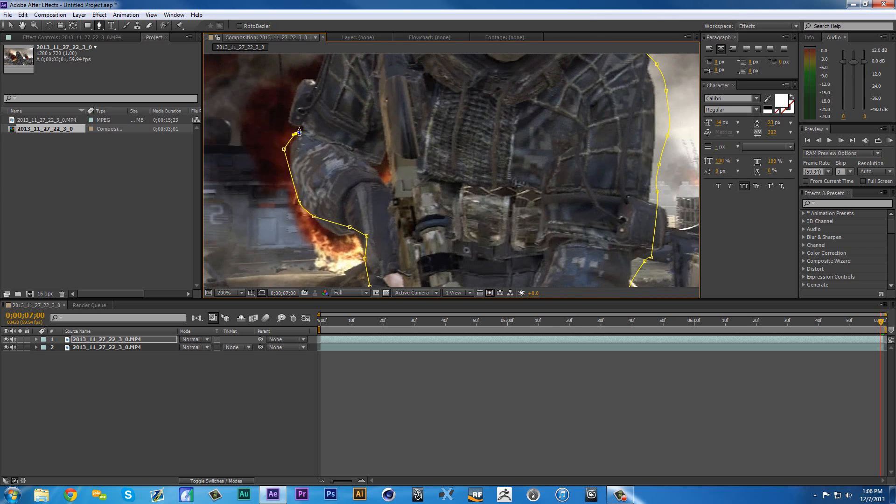
- Continue the mask path over the left-hand shoulder in the image and close it at the starting point beside the hood
{"action": "left_click", "coordinate": [291, 122]}
{"action": "left_click", "coordinate": [295, 94]}
{"action": "left_click", "coordinate": [310, 77]}
{"action": "left_click", "coordinate": [323, 73]}
{"action": "left_click_drag", "start_coordinate": [323, 75], "coordinate": [326, 202]}
{"action": "left_click", "coordinate": [341, 134]}
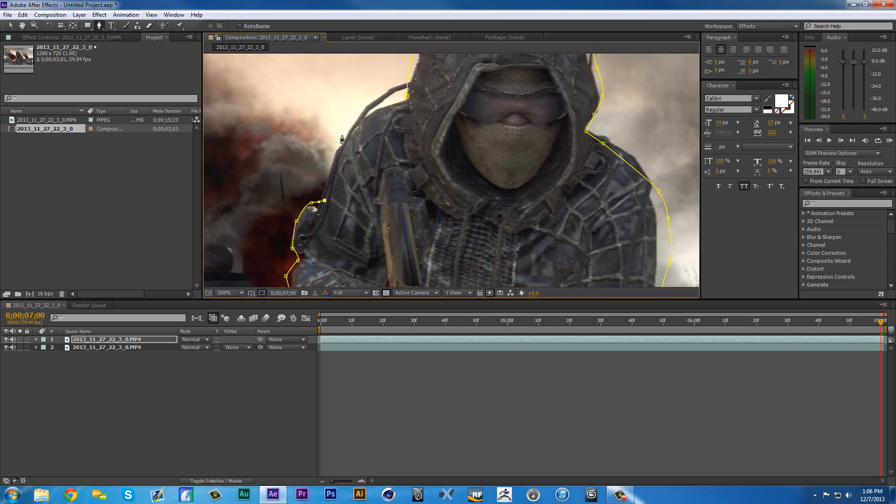
{"action": "left_click", "coordinate": [360, 119]}
{"action": "left_click", "coordinate": [407, 96]}
{"action": "scroll", "coordinate": [412, 140], "scroll_direction": "down", "scroll_amount": 3}
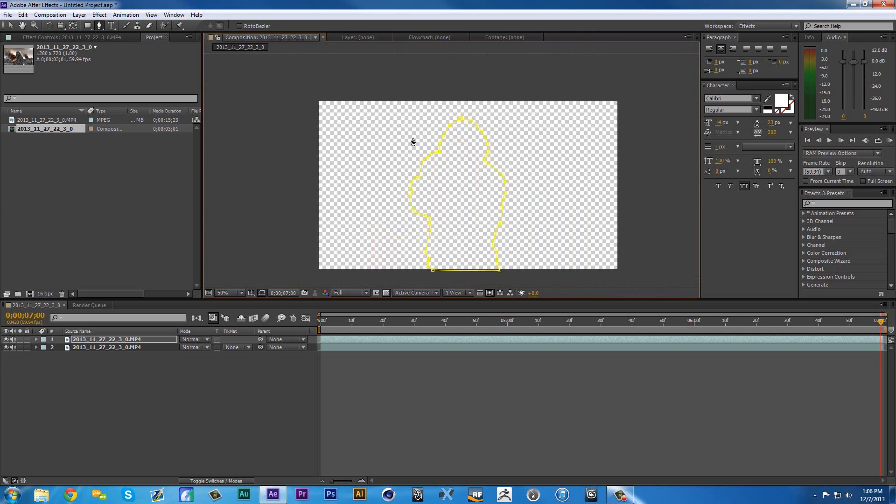
- Apply the Levels effect to the lower footage layer and set its Input Black to 16384
{"action": "left_click_drag", "start_coordinate": [445, 212], "coordinate": [428, 179]}
{"action": "left_click", "coordinate": [123, 348]}
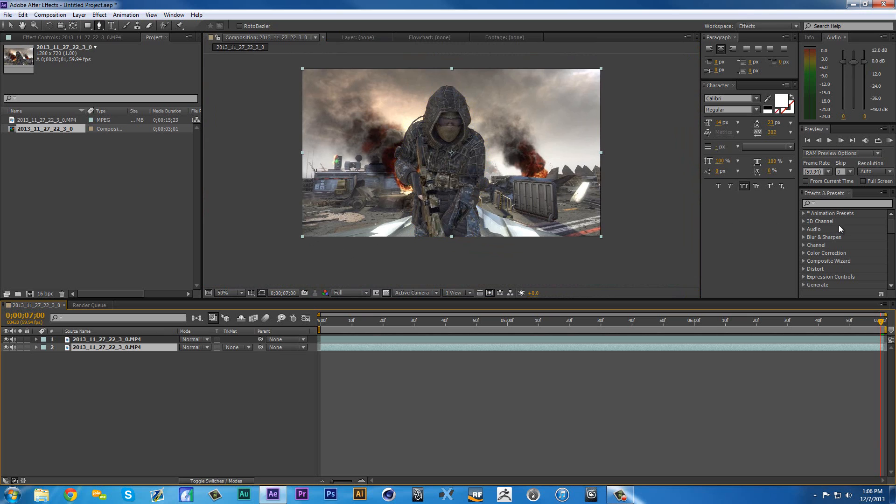
{"action": "left_click", "coordinate": [837, 206]}
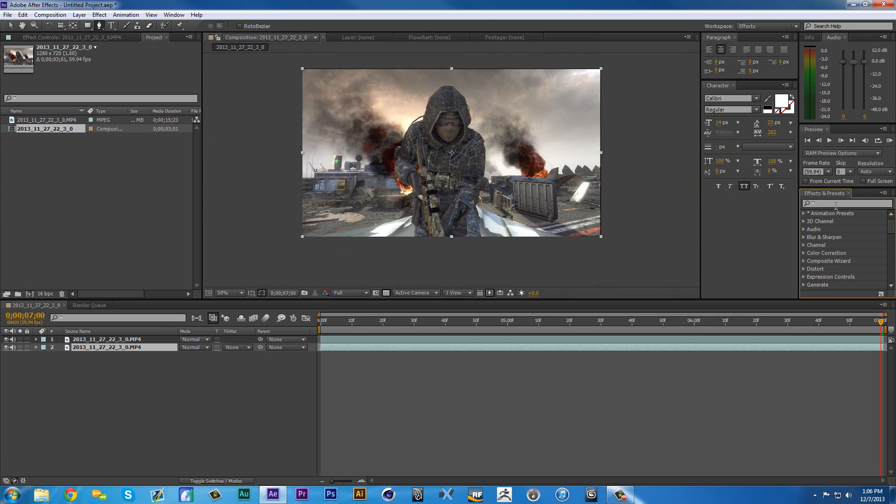
{"action": "left_click", "coordinate": [837, 206]}
{"action": "type", "text": "level"}
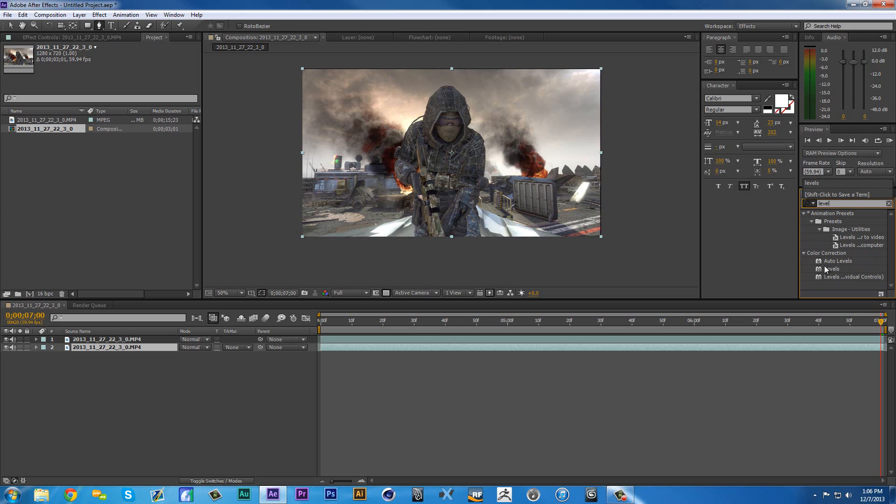
{"action": "left_click_drag", "start_coordinate": [830, 270], "coordinate": [654, 347]}
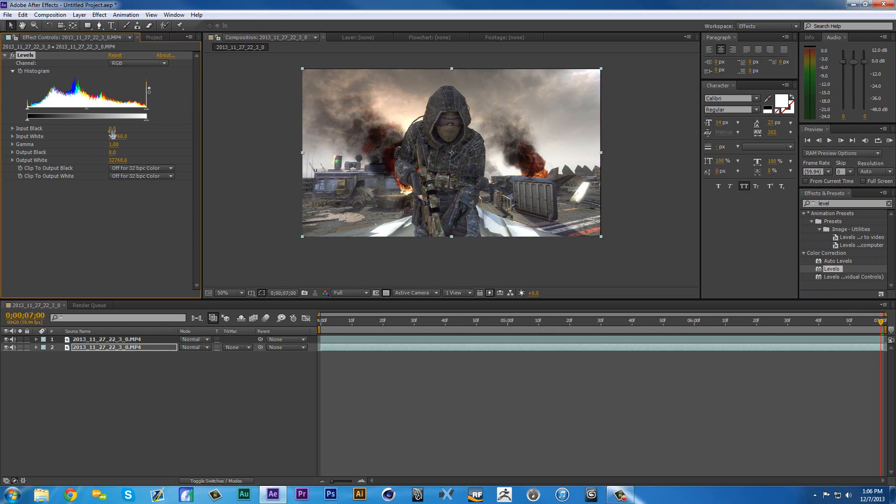
{"action": "left_click_drag", "start_coordinate": [112, 130], "coordinate": [133, 134]}
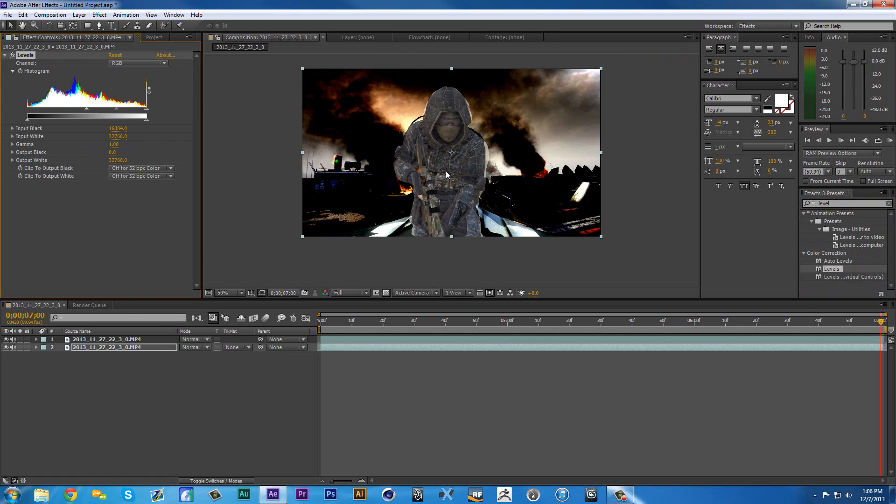
- Reveal the top layer's mask path and check how the mask fits the soldier at the first and last frames
{"action": "scroll", "coordinate": [446, 171], "scroll_direction": "up", "scroll_amount": 2}
{"action": "left_click", "coordinate": [229, 292]}
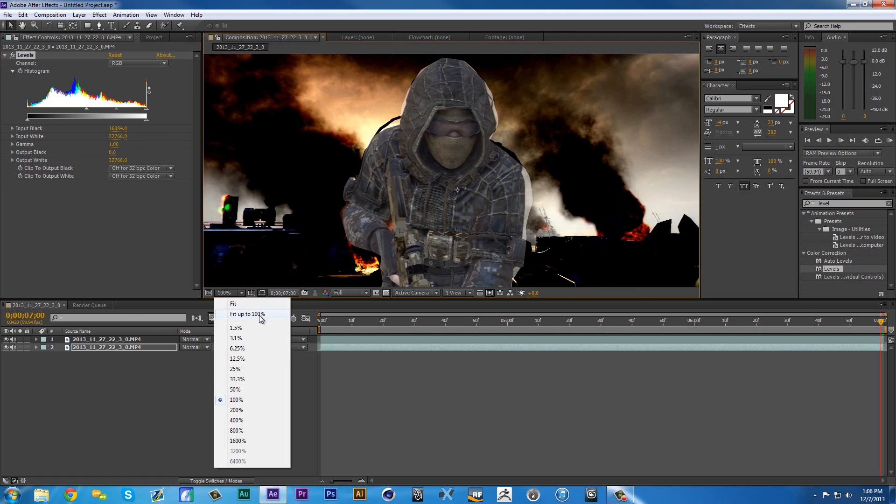
{"action": "left_click", "coordinate": [248, 314]}
{"action": "left_click_drag", "start_coordinate": [329, 331], "coordinate": [314, 330]}
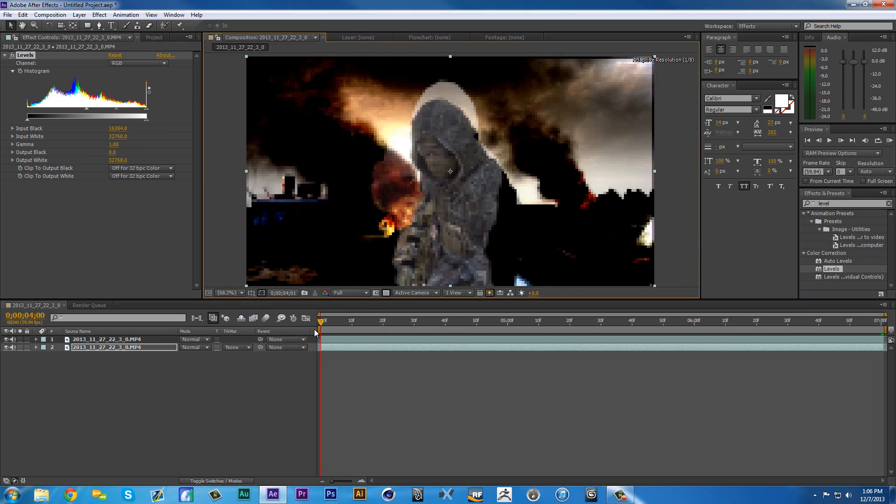
{"action": "left_click", "coordinate": [107, 342]}
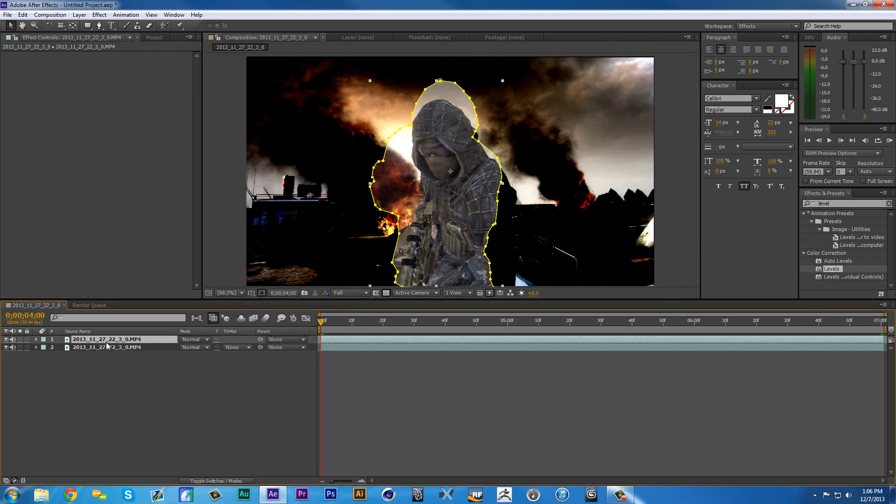
{"action": "key", "text": "m"}
{"action": "scroll", "coordinate": [427, 133], "scroll_direction": "up", "scroll_amount": 2}
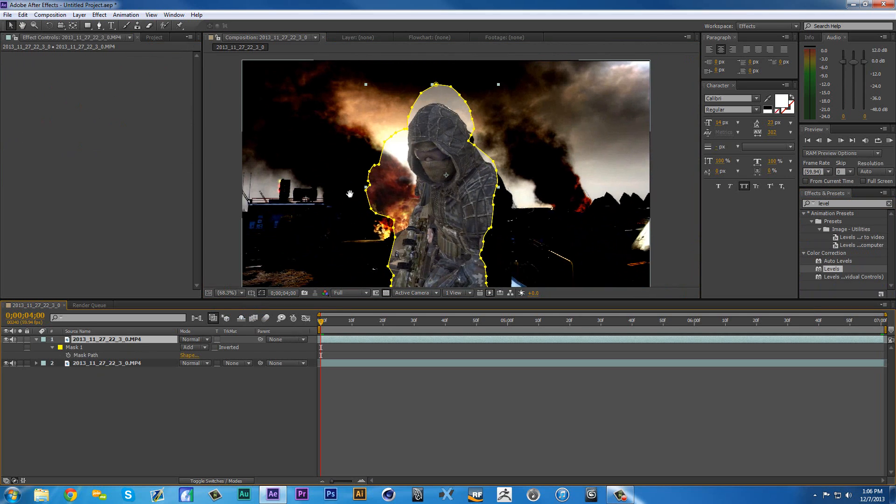
{"action": "scroll", "coordinate": [427, 134], "scroll_direction": "up", "scroll_amount": 1}
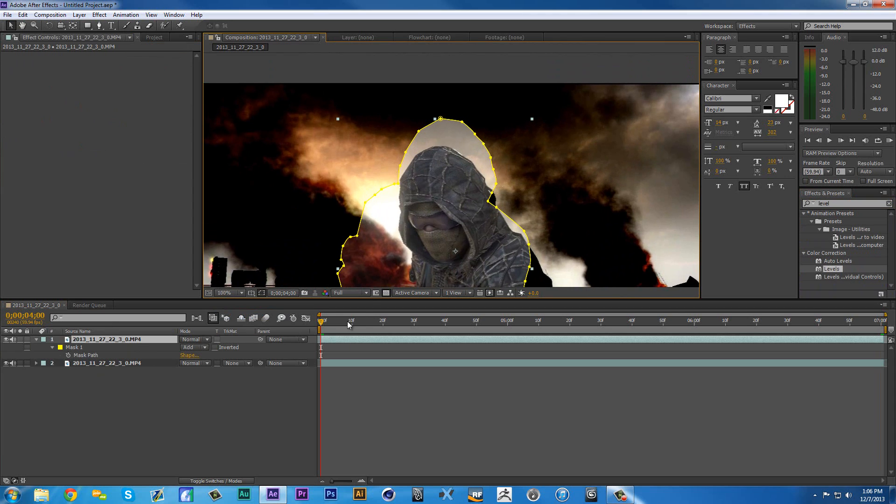
{"action": "left_click_drag", "start_coordinate": [348, 325], "coordinate": [881, 327]}
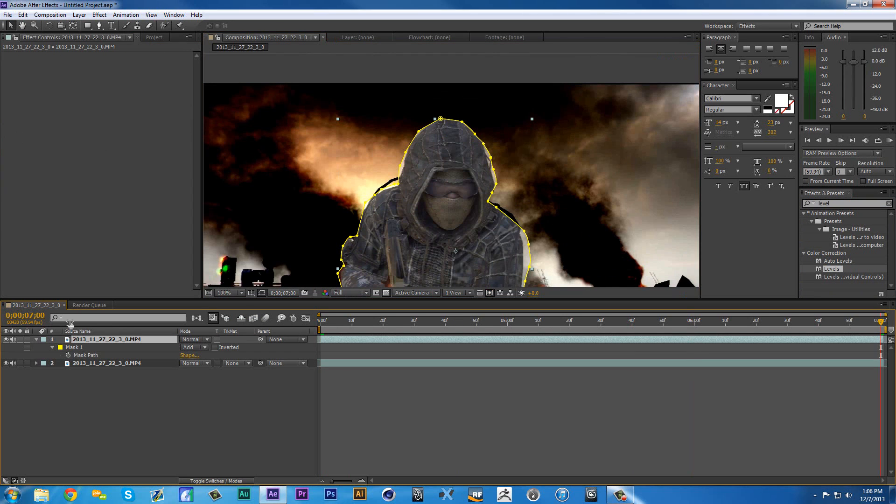
- Switch the time display to frame numbers, go to frame 247 and fit the composition in the viewer
{"action": "left_click", "coordinate": [28, 319], "text": "ctrl"}
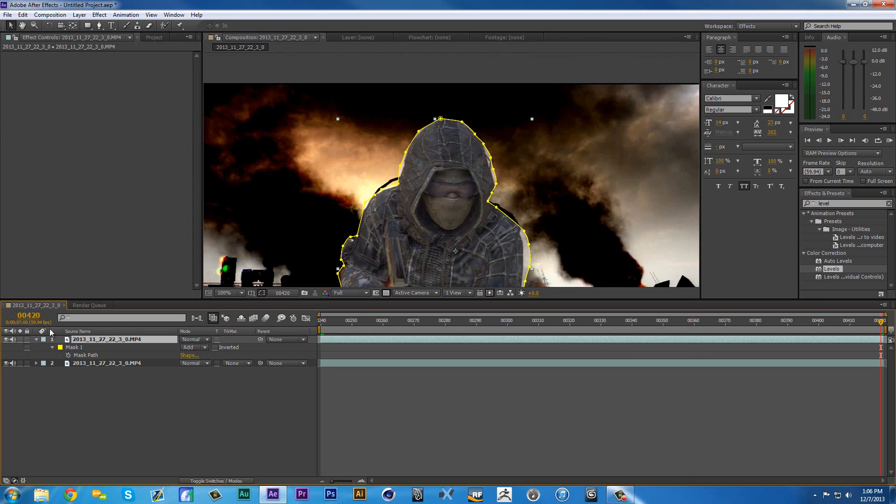
{"action": "left_click", "coordinate": [343, 322]}
{"action": "scroll", "coordinate": [251, 273], "scroll_direction": "down", "scroll_amount": 3}
{"action": "left_click", "coordinate": [239, 293]}
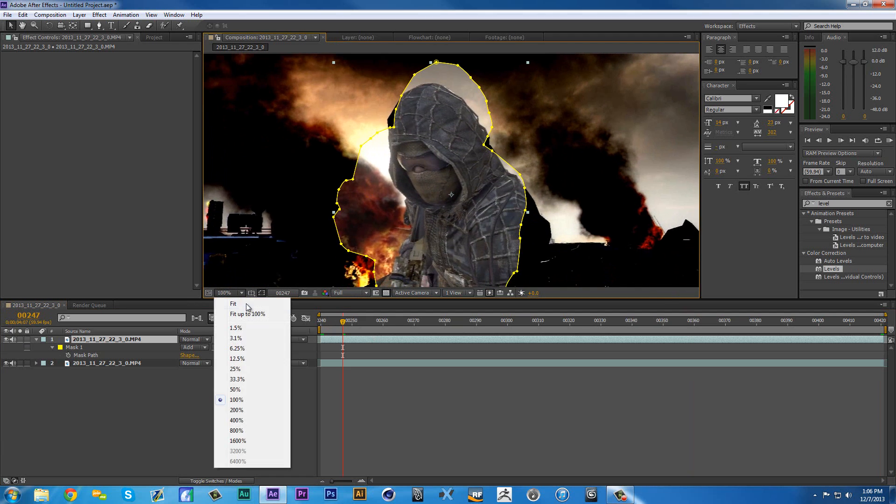
{"action": "left_click", "coordinate": [247, 304]}
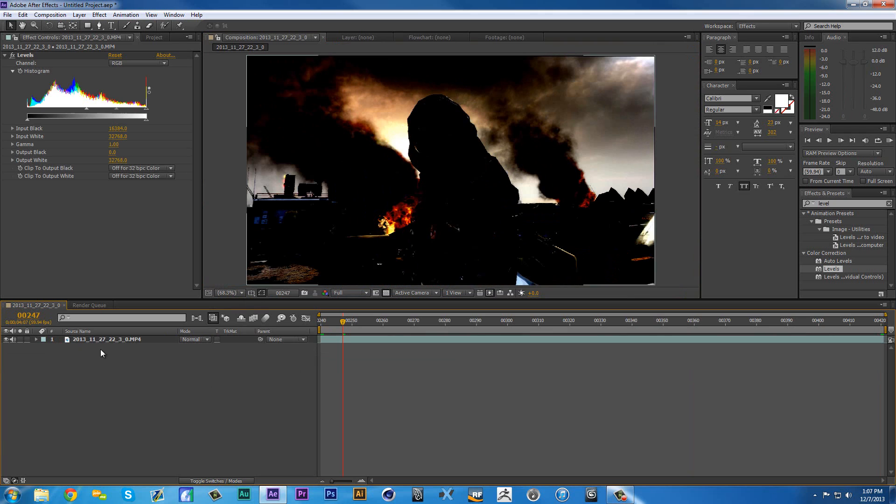
- Remove the masked top layer and delete the Levels effect from the remaining footage layer
{"action": "left_click", "coordinate": [27, 56]}
{"action": "key", "text": "Delete"}
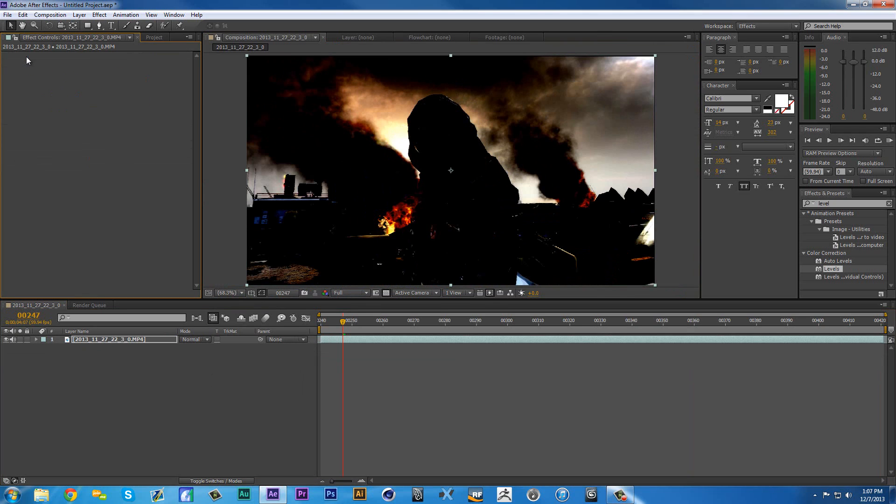
- Mute the footage layer's audio and duplicate the layer, with the time set to frame 240
{"action": "left_click", "coordinate": [15, 340]}
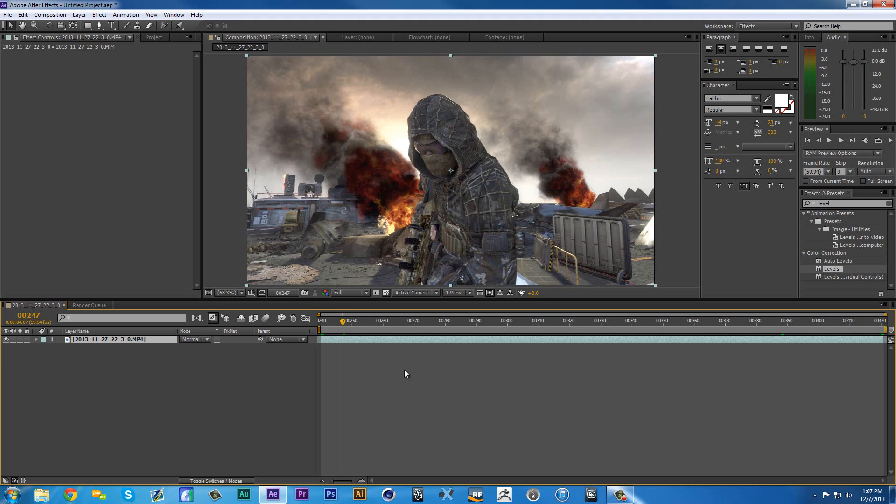
{"action": "scroll", "coordinate": [388, 242], "scroll_direction": "up", "scroll_amount": 1}
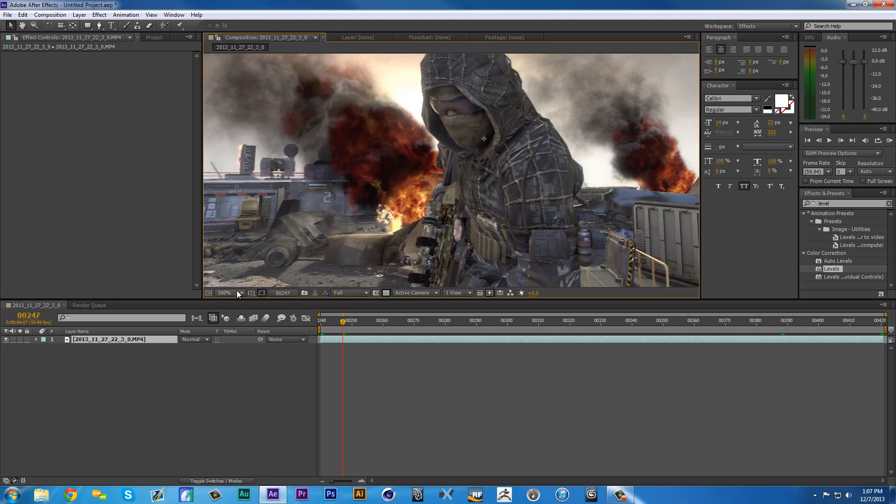
{"action": "left_click", "coordinate": [236, 292]}
{"action": "left_click", "coordinate": [233, 304]}
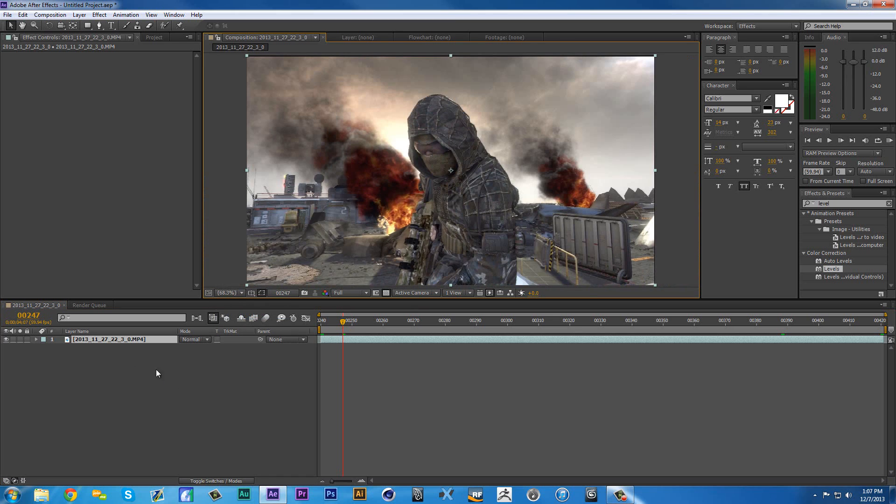
{"action": "left_click", "coordinate": [124, 413]}
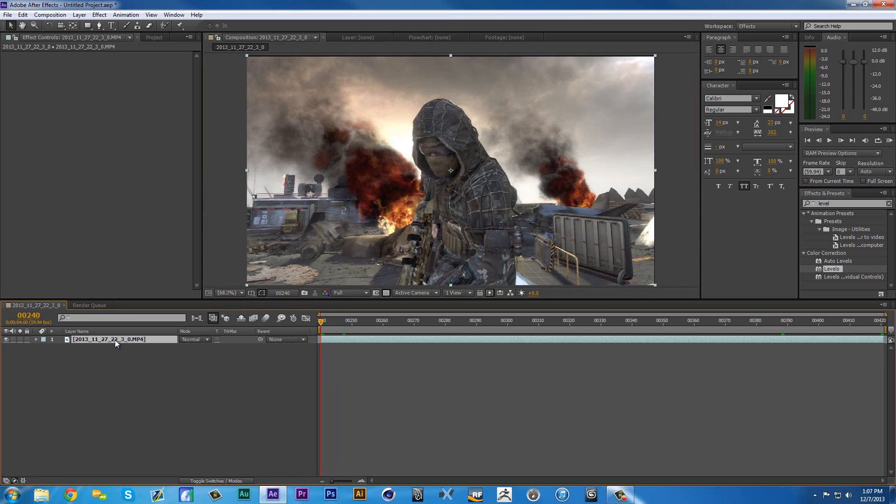
{"action": "key", "text": "ctrl+d"}
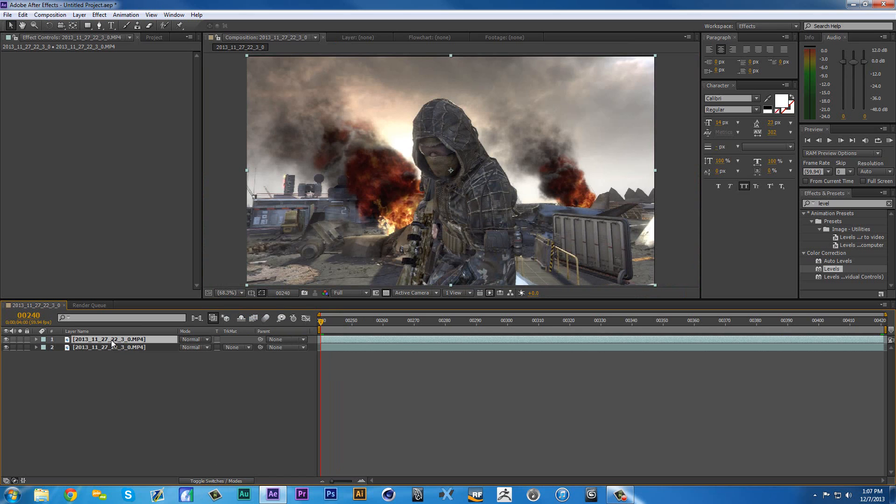
- Open the top footage layer in its own Layer viewer near its start, choose the Roto Brush tool and frame the soldier
{"action": "double_click", "coordinate": [137, 339]}
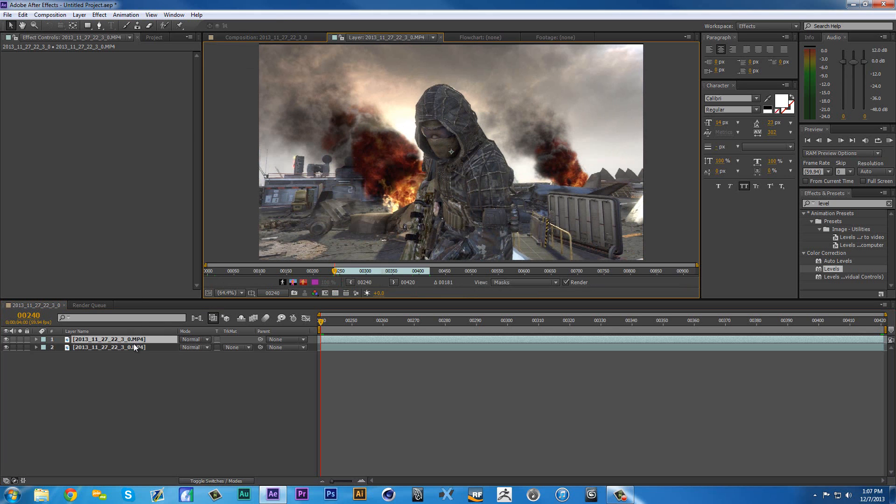
{"action": "mouse_move", "coordinate": [335, 271]}
{"action": "left_mouse_down"}
{"action": "mouse_move", "coordinate": [429, 274]}
{"action": "mouse_move", "coordinate": [335, 273]}
{"action": "left_mouse_up"}
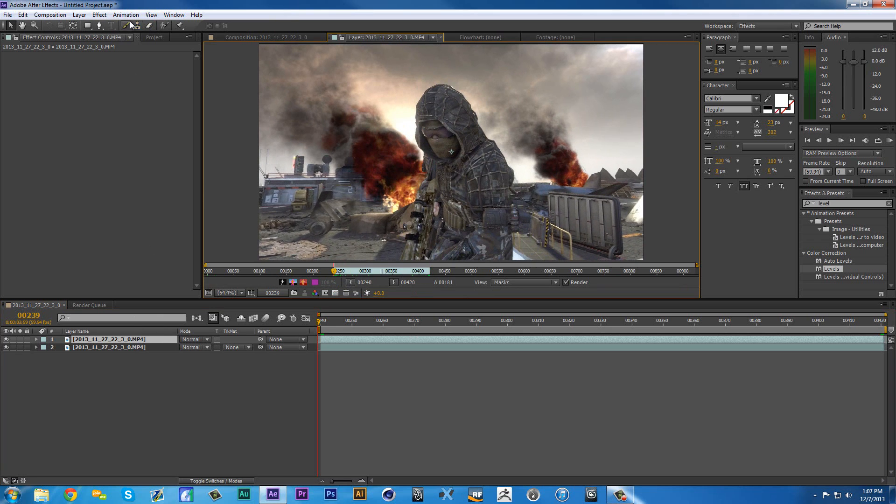
{"action": "left_click", "coordinate": [164, 25]}
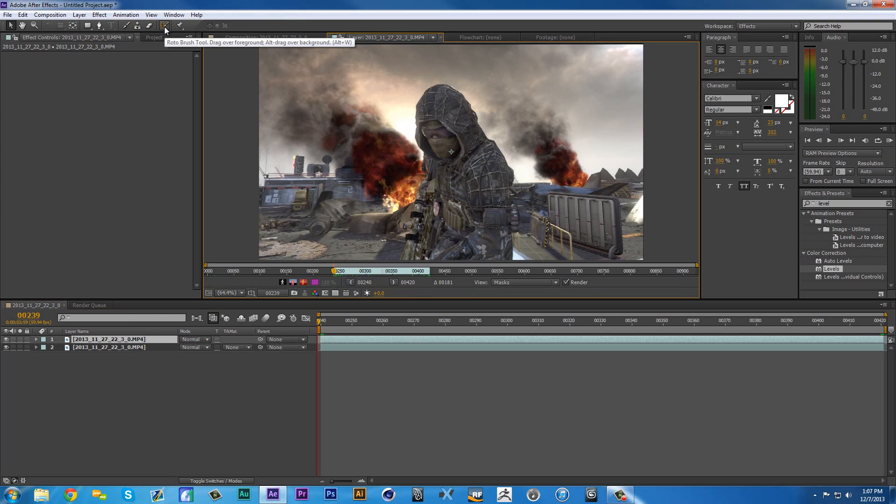
{"action": "mouse_move", "coordinate": [444, 129]}
{"action": "left_mouse_down"}
{"action": "mouse_move", "coordinate": [451, 135]}
{"action": "mouse_move", "coordinate": [401, 125]}
{"action": "mouse_move", "coordinate": [409, 148]}
{"action": "left_mouse_up"}
{"action": "scroll", "coordinate": [445, 130], "scroll_direction": "up", "scroll_amount": 3}
{"action": "scroll", "coordinate": [451, 139], "scroll_direction": "down", "scroll_amount": 3}
{"action": "scroll", "coordinate": [450, 137], "scroll_direction": "up", "scroll_amount": 1}
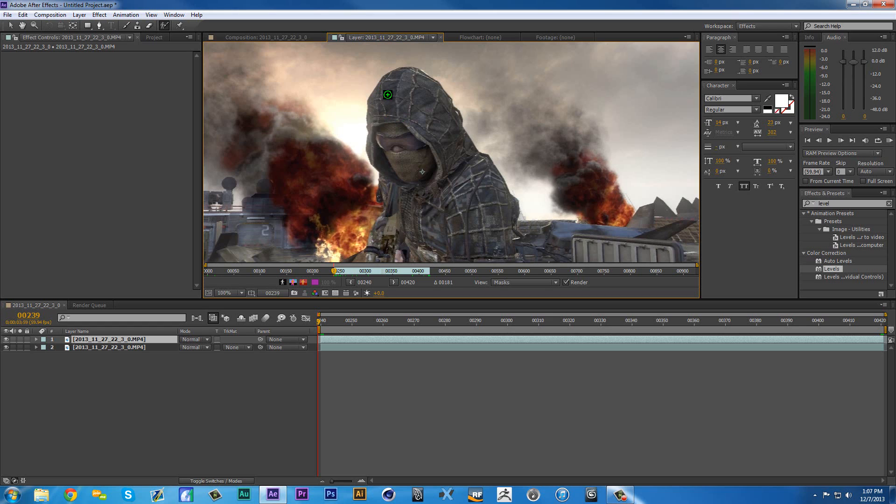
- Try Roto Brush strokes on the soldier's hood and adjust the brush size
{"action": "mouse_move", "coordinate": [390, 95]}
{"action": "left_mouse_down"}
{"action": "mouse_move", "coordinate": [421, 96]}
{"action": "mouse_move", "coordinate": [396, 109]}
{"action": "mouse_move", "coordinate": [376, 150]}
{"action": "mouse_move", "coordinate": [356, 126]}
{"action": "mouse_move", "coordinate": [340, 126]}
{"action": "left_mouse_up"}
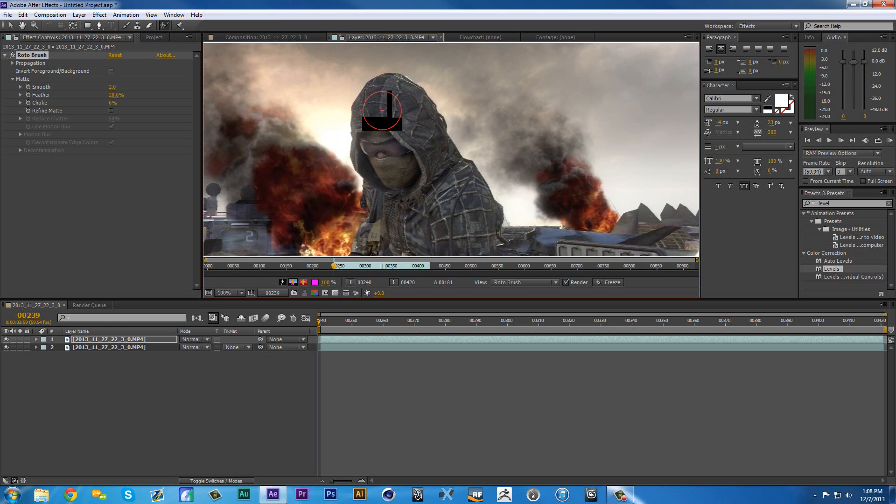
{"action": "left_click_drag", "start_coordinate": [360, 84], "coordinate": [347, 128]}
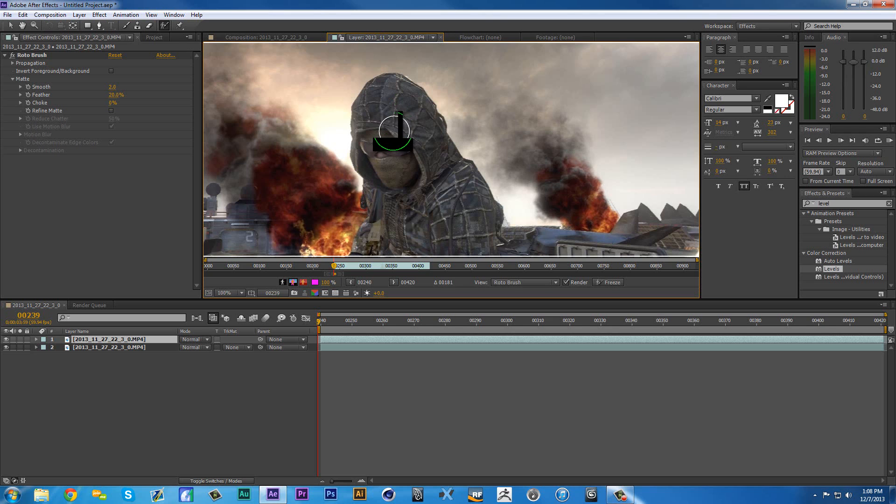
{"action": "mouse_move", "coordinate": [395, 130]}
{"action": "left_mouse_down"}
{"action": "mouse_move", "coordinate": [430, 137]}
{"action": "mouse_move", "coordinate": [355, 135]}
{"action": "mouse_move", "coordinate": [566, 138]}
{"action": "mouse_move", "coordinate": [366, 144]}
{"action": "mouse_move", "coordinate": [395, 133]}
{"action": "mouse_move", "coordinate": [392, 154]}
{"action": "mouse_move", "coordinate": [376, 98]}
{"action": "mouse_move", "coordinate": [356, 74]}
{"action": "mouse_move", "coordinate": [375, 159]}
{"action": "left_mouse_up"}
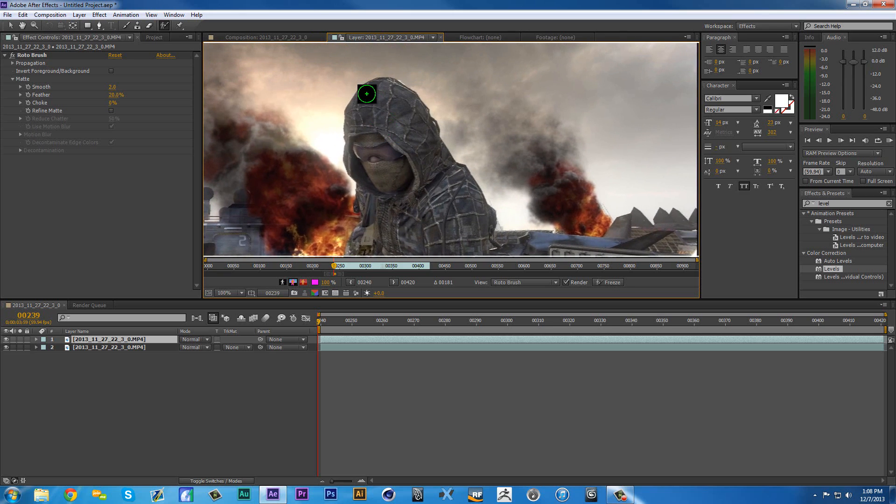
- Paint a foreground Roto Brush stroke from the crown of the hood down its back edge to the shoulder and upper arm
{"action": "mouse_move", "coordinate": [365, 90]}
{"action": "left_mouse_down"}
{"action": "mouse_move", "coordinate": [402, 96]}
{"action": "mouse_move", "coordinate": [417, 114]}
{"action": "mouse_move", "coordinate": [467, 218]}
{"action": "left_mouse_up"}
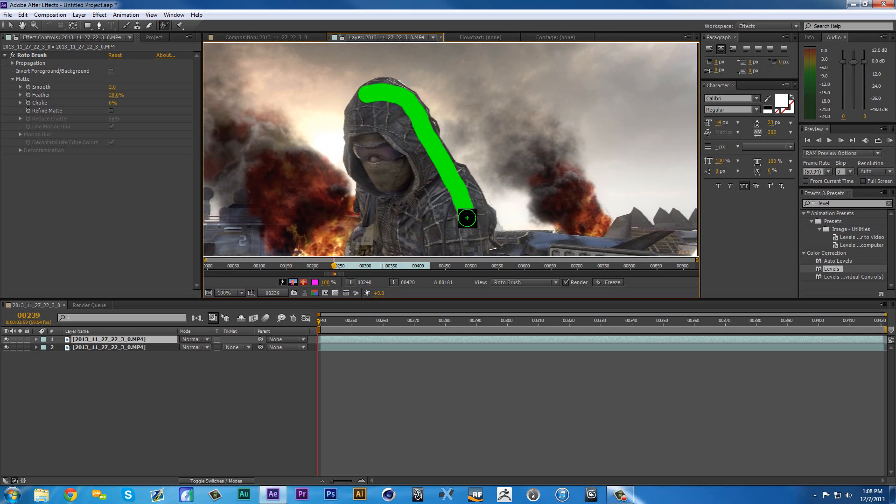
{"action": "left_click_drag", "start_coordinate": [443, 162], "coordinate": [435, 79]}
{"action": "left_click_drag", "start_coordinate": [374, 97], "coordinate": [386, 177]}
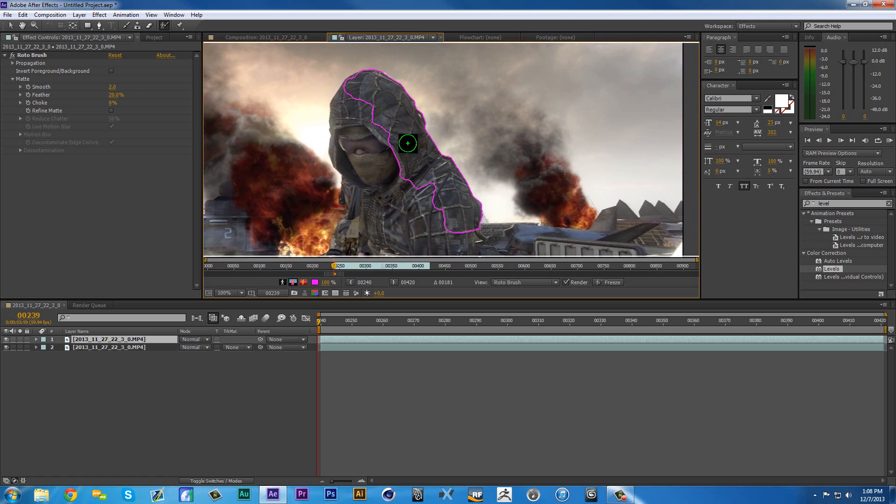
- Extend the Roto Brush foreground down the right-hand arm and leg in the image, and from the chest down over the rifle
{"action": "left_click_drag", "start_coordinate": [411, 140], "coordinate": [372, 32]}
{"action": "mouse_move", "coordinate": [408, 76]}
{"action": "left_mouse_down"}
{"action": "mouse_move", "coordinate": [418, 121]}
{"action": "mouse_move", "coordinate": [418, 225]}
{"action": "left_mouse_up"}
{"action": "left_click_drag", "start_coordinate": [413, 99], "coordinate": [443, 124]}
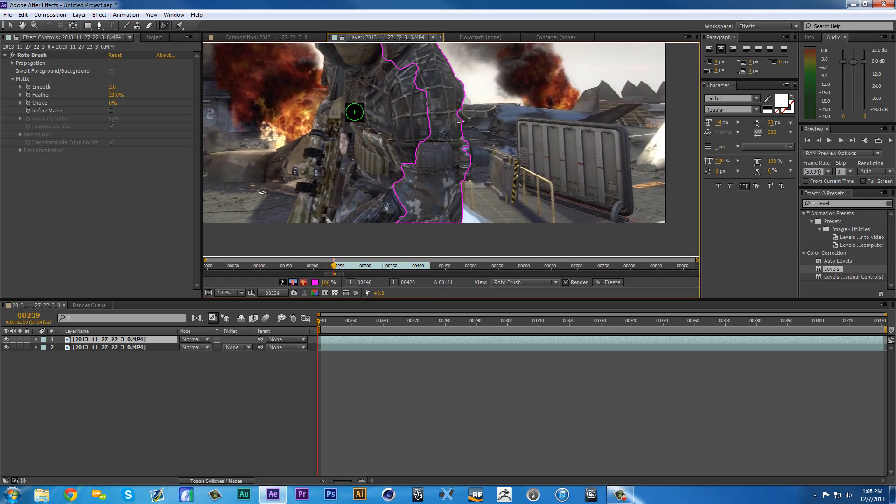
{"action": "left_click_drag", "start_coordinate": [353, 107], "coordinate": [305, 205]}
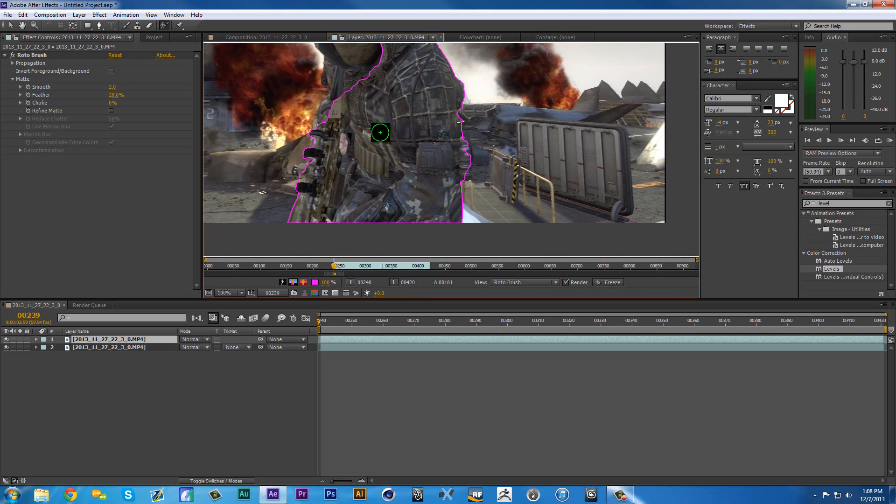
- Add the soldier's face inside the hood opening to the Roto Brush foreground with strokes from the brow down to the neck
{"action": "left_click_drag", "start_coordinate": [394, 100], "coordinate": [394, 181]}
{"action": "left_click_drag", "start_coordinate": [330, 78], "coordinate": [346, 230]}
{"action": "left_click_drag", "start_coordinate": [326, 66], "coordinate": [337, 140]}
{"action": "left_click_drag", "start_coordinate": [327, 57], "coordinate": [325, 111]}
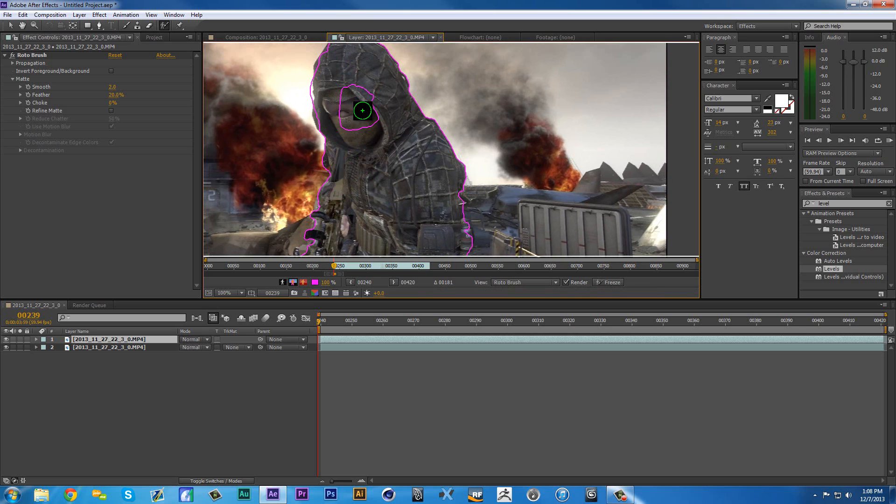
{"action": "left_click", "coordinate": [355, 84]}
{"action": "left_click_drag", "start_coordinate": [355, 85], "coordinate": [393, 163]}
{"action": "left_click_drag", "start_coordinate": [333, 75], "coordinate": [361, 159]}
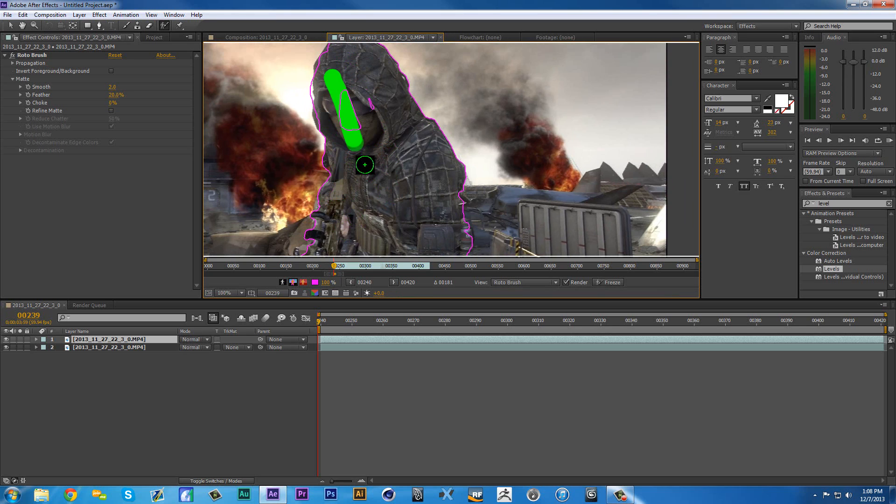
{"action": "mouse_move", "coordinate": [373, 104]}
{"action": "left_mouse_down"}
{"action": "mouse_move", "coordinate": [388, 147]}
{"action": "mouse_move", "coordinate": [368, 118]}
{"action": "mouse_move", "coordinate": [368, 97]}
{"action": "mouse_move", "coordinate": [368, 182]}
{"action": "left_mouse_up"}
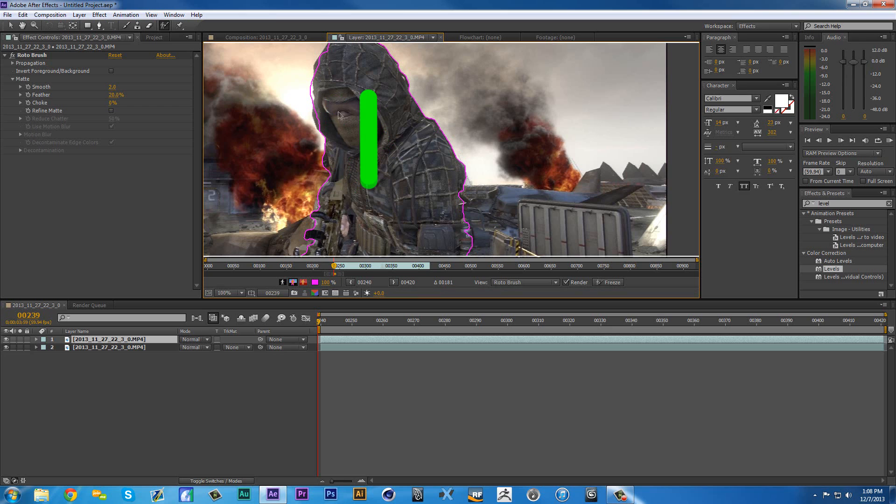
- Extend the Roto Brush foreground along the front edge of the hood with short dabs from beside the eye up to the crown
{"action": "scroll", "coordinate": [353, 113], "scroll_direction": "up", "scroll_amount": 2}
{"action": "left_click", "coordinate": [325, 142]}
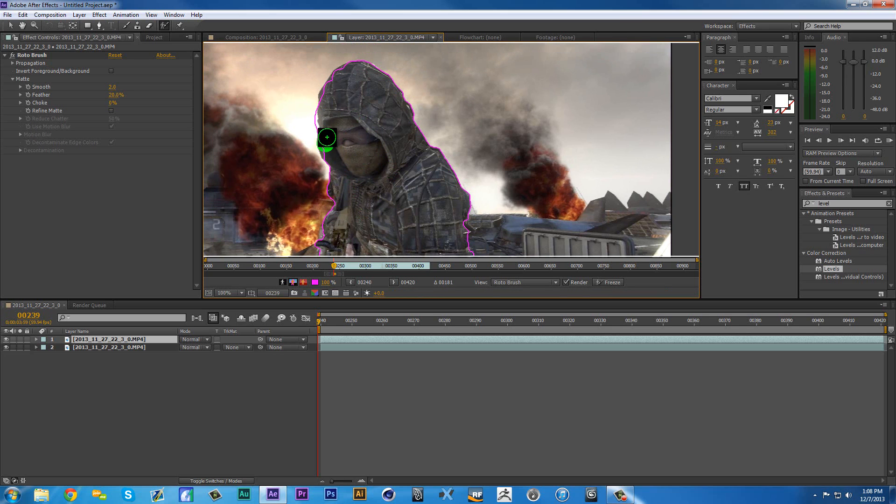
{"action": "left_click_drag", "start_coordinate": [326, 96], "coordinate": [326, 101]}
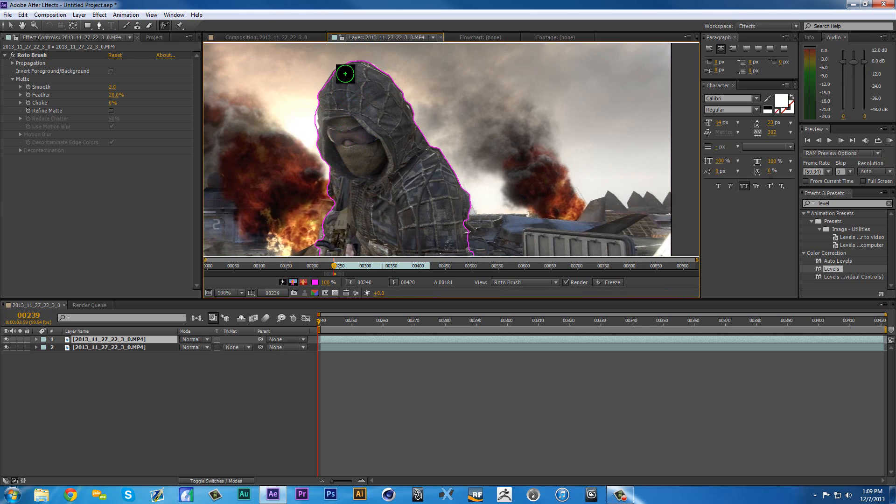
{"action": "left_click", "coordinate": [344, 75]}
- Refine the hood's outline in close-up with Roto Brush foreground dabs beside the eye and on the upper front of the hood
{"action": "left_click_drag", "start_coordinate": [348, 125], "coordinate": [385, 148]}
{"action": "scroll", "coordinate": [385, 148], "scroll_direction": "up", "scroll_amount": 2}
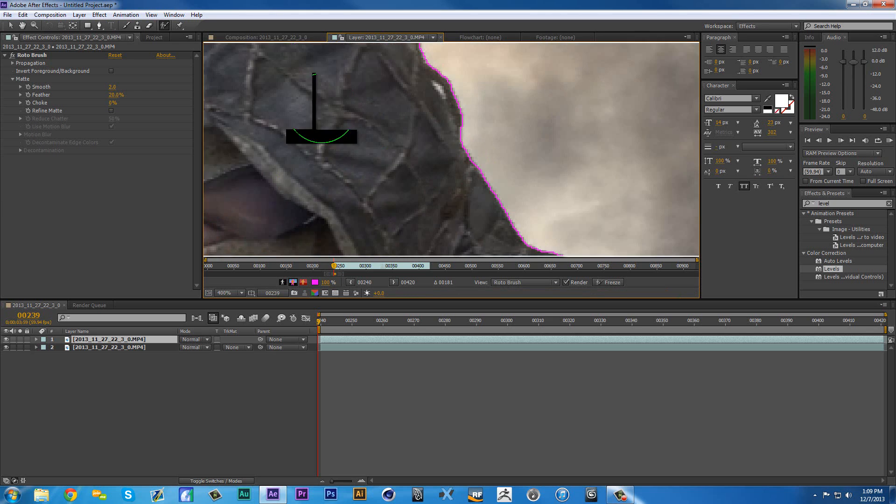
{"action": "left_click_drag", "start_coordinate": [322, 109], "coordinate": [541, 249]}
{"action": "mouse_move", "coordinate": [386, 88]}
{"action": "left_mouse_down"}
{"action": "mouse_move", "coordinate": [344, 160]}
{"action": "mouse_move", "coordinate": [320, 176]}
{"action": "left_mouse_up"}
{"action": "left_click_drag", "start_coordinate": [369, 198], "coordinate": [361, 52]}
{"action": "left_click", "coordinate": [309, 199]}
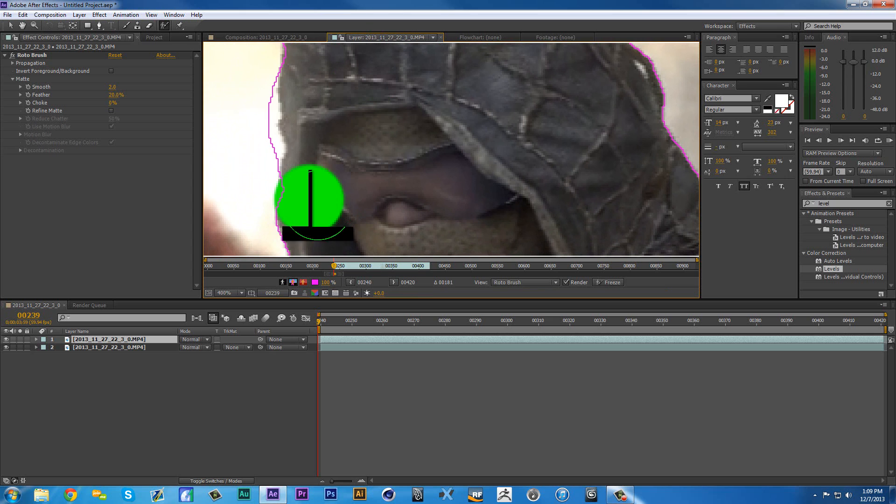
{"action": "mouse_move", "coordinate": [328, 214]}
{"action": "left_mouse_down"}
{"action": "mouse_move", "coordinate": [320, 136]}
{"action": "mouse_move", "coordinate": [383, 296]}
{"action": "mouse_move", "coordinate": [381, 332]}
{"action": "left_mouse_up"}
{"action": "left_click_drag", "start_coordinate": [374, 144], "coordinate": [356, 245]}
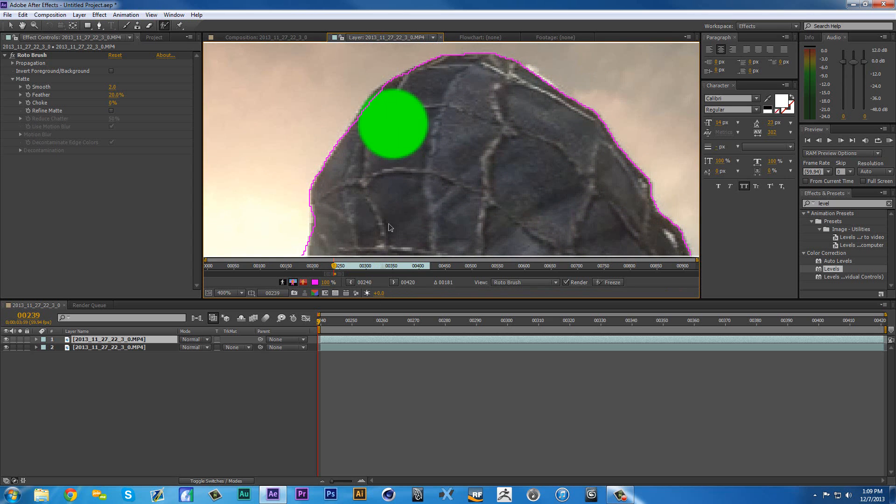
{"action": "scroll", "coordinate": [448, 159], "scroll_direction": "down", "scroll_amount": 2}
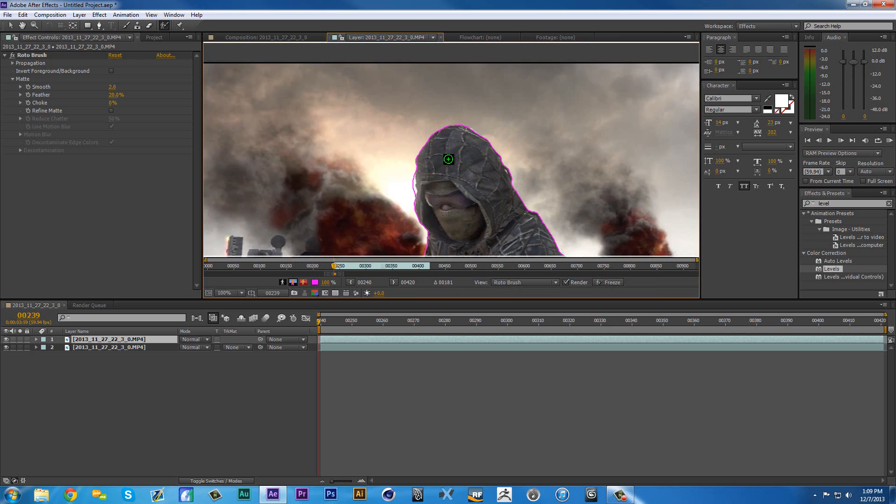
- Add the rifle's scope and its protruding side knob to the Roto Brush foreground with short strokes along the rifle's outer edge
{"action": "scroll", "coordinate": [448, 160], "scroll_direction": "down", "scroll_amount": 1}
{"action": "left_click_drag", "start_coordinate": [448, 160], "coordinate": [402, 124]}
{"action": "scroll", "coordinate": [427, 190], "scroll_direction": "up", "scroll_amount": 1}
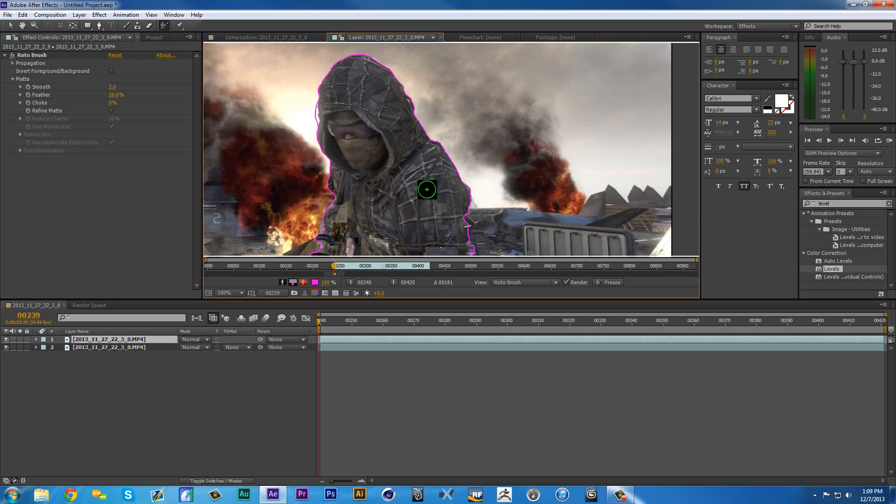
{"action": "scroll", "coordinate": [320, 199], "scroll_direction": "up", "scroll_amount": 1}
{"action": "mouse_move", "coordinate": [314, 190]}
{"action": "left_mouse_down"}
{"action": "mouse_move", "coordinate": [372, 136]}
{"action": "mouse_move", "coordinate": [422, 124]}
{"action": "mouse_move", "coordinate": [433, 49]}
{"action": "mouse_move", "coordinate": [332, 26]}
{"action": "left_mouse_up"}
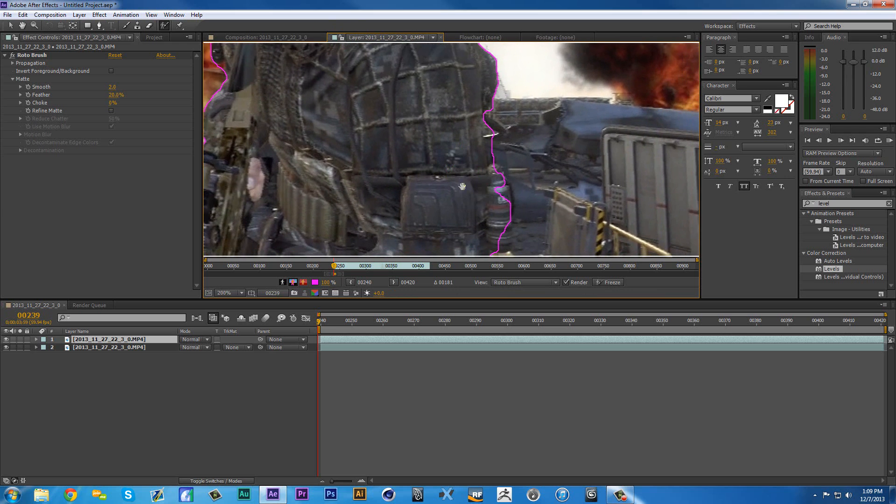
{"action": "left_click_drag", "start_coordinate": [462, 186], "coordinate": [427, 151]}
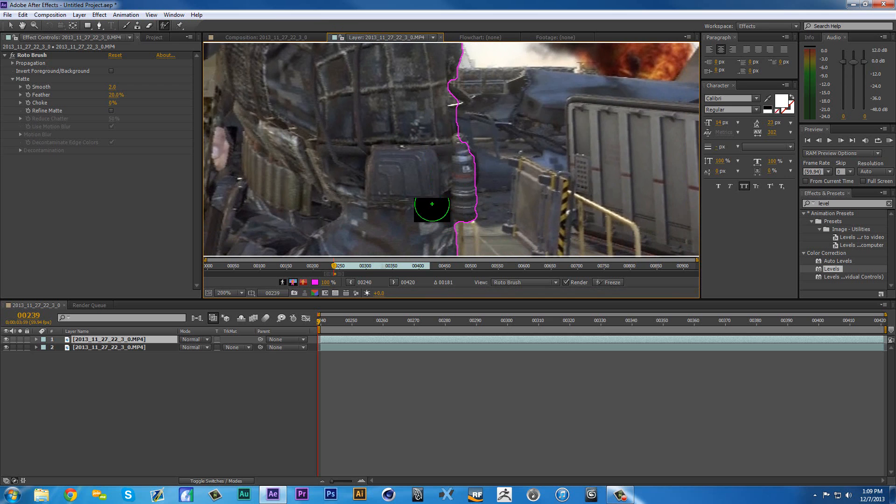
{"action": "left_click_drag", "start_coordinate": [387, 257], "coordinate": [556, 186]}
{"action": "left_click_drag", "start_coordinate": [318, 193], "coordinate": [319, 218]}
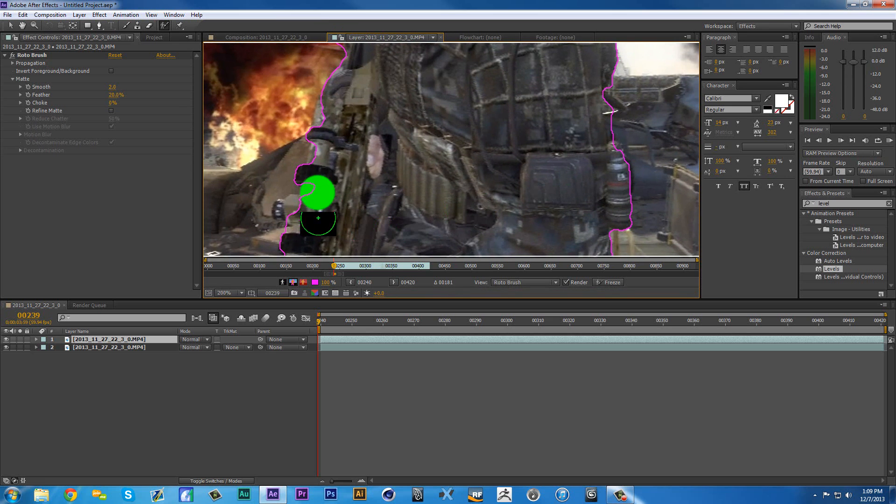
{"action": "left_click", "coordinate": [296, 211]}
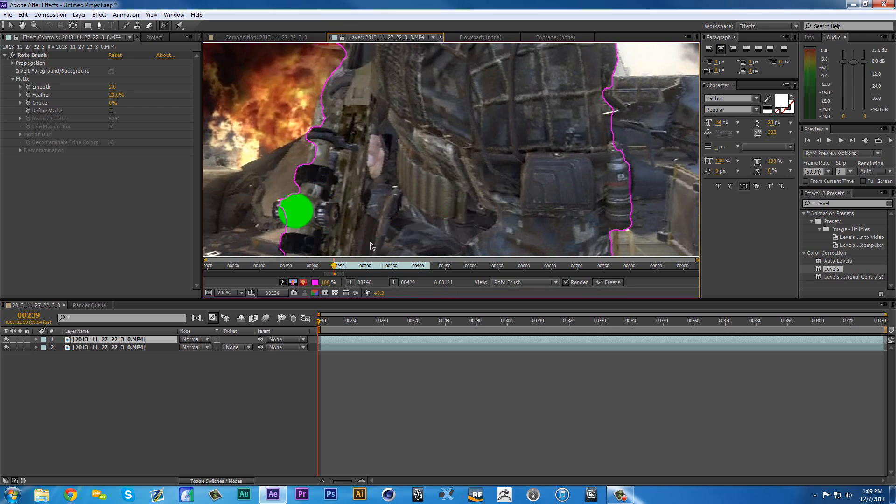
{"action": "mouse_move", "coordinate": [337, 135]}
{"action": "left_mouse_down"}
{"action": "mouse_move", "coordinate": [351, 234]}
{"action": "mouse_move", "coordinate": [341, 181]}
{"action": "left_mouse_up"}
{"action": "left_click", "coordinate": [334, 144]}
- Examine the Roto Brush outline around the whole soldier, from the hood down to the rifle and leg
{"action": "scroll", "coordinate": [402, 206], "scroll_direction": "down", "scroll_amount": 1}
{"action": "scroll", "coordinate": [402, 207], "scroll_direction": "down", "scroll_amount": 1}
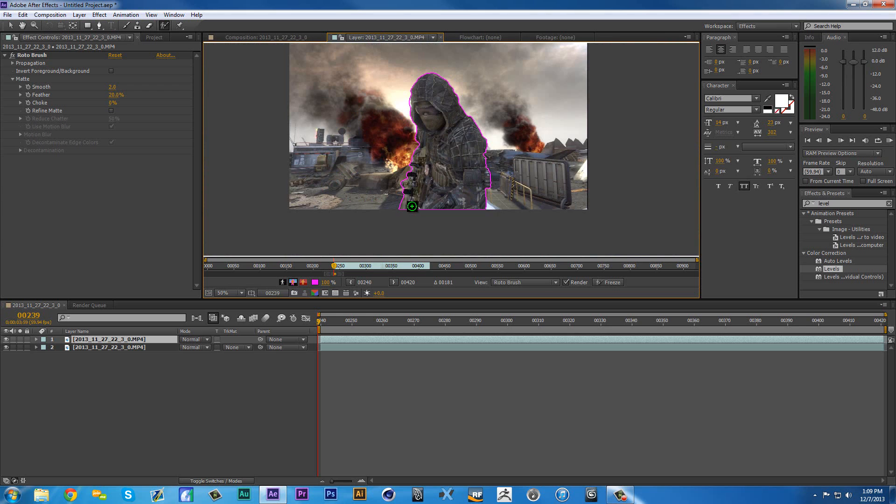
{"action": "left_click_drag", "start_coordinate": [407, 218], "coordinate": [383, 232]}
{"action": "scroll", "coordinate": [407, 190], "scroll_direction": "up", "scroll_amount": 1}
{"action": "scroll", "coordinate": [406, 190], "scroll_direction": "down", "scroll_amount": 1}
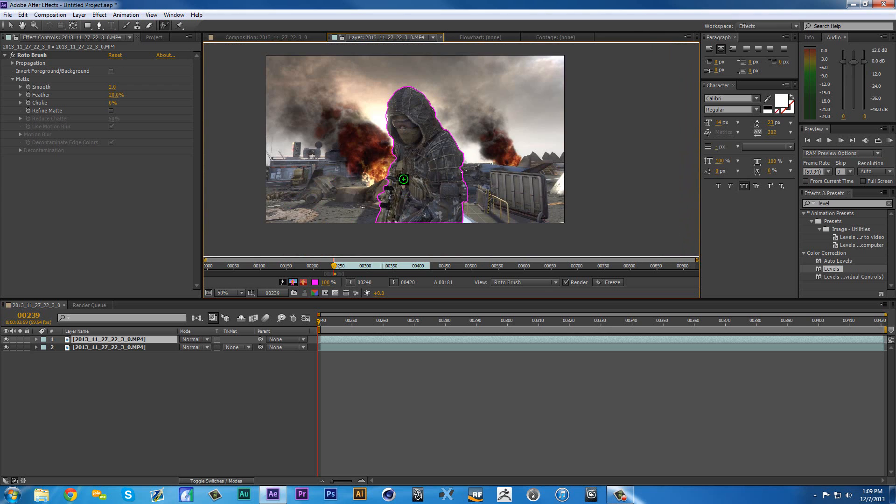
{"action": "scroll", "coordinate": [396, 186], "scroll_direction": "up", "scroll_amount": 1}
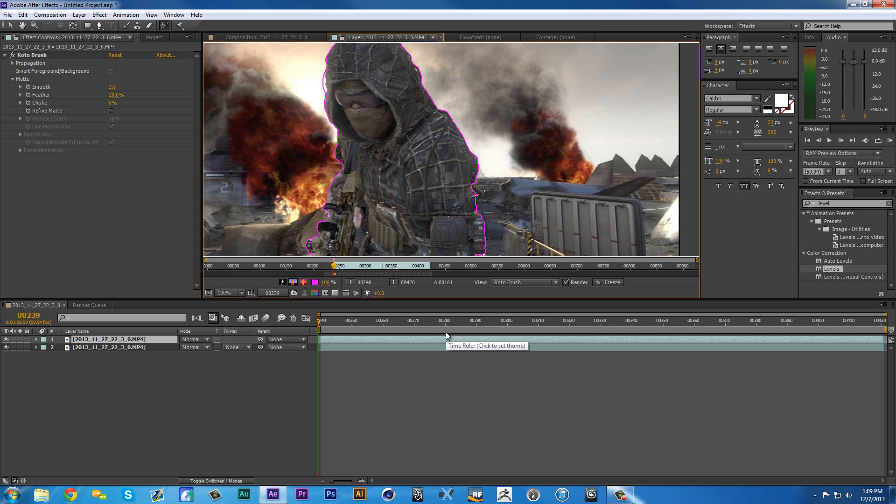
{"action": "mouse_move", "coordinate": [373, 218]}
{"action": "left_mouse_down"}
{"action": "mouse_move", "coordinate": [400, 149]}
{"action": "mouse_move", "coordinate": [413, 237]}
{"action": "mouse_move", "coordinate": [379, 209]}
{"action": "left_mouse_up"}
{"action": "scroll", "coordinate": [336, 210], "scroll_direction": "down", "scroll_amount": 1}
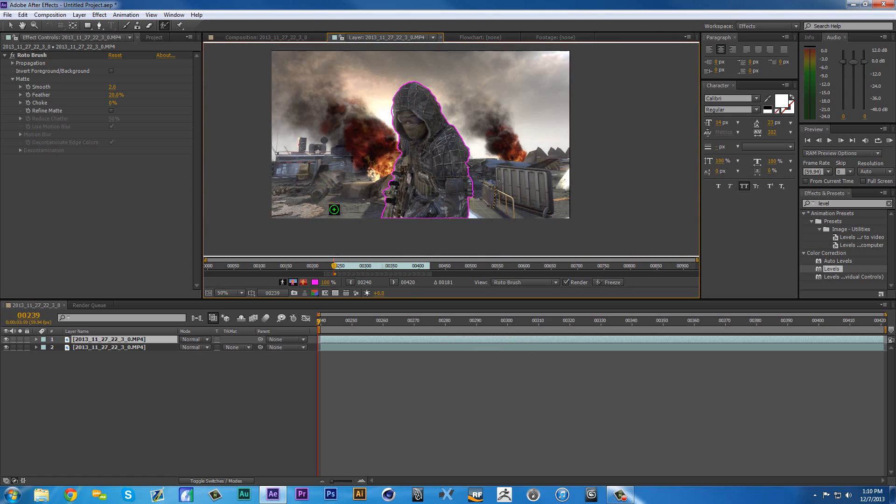
{"action": "scroll", "coordinate": [356, 175], "scroll_direction": "up", "scroll_amount": 1}
{"action": "mouse_move", "coordinate": [465, 173]}
{"action": "left_mouse_down"}
{"action": "mouse_move", "coordinate": [462, 182]}
{"action": "mouse_move", "coordinate": [470, 133]}
{"action": "mouse_move", "coordinate": [458, 162]}
{"action": "left_mouse_up"}
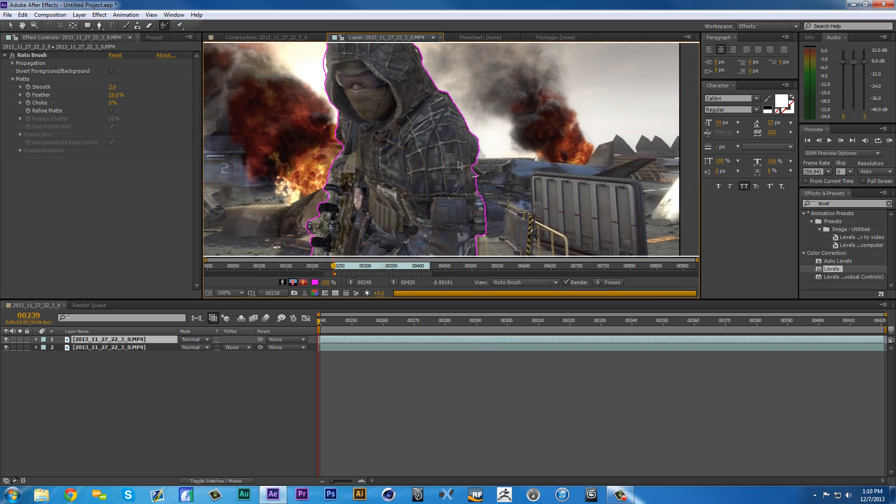
- Advance frame by frame from frame 239 to frame 254 to propagate the Roto Brush outline and check its edges
{"action": "key", "text": "Page_Up"}
{"action": "key", "text": "Page_Down"}
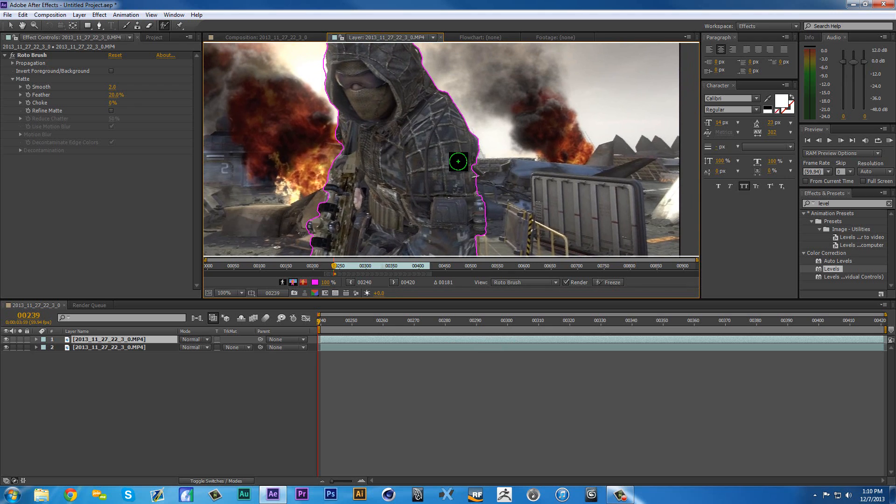
{"action": "key", "text": "Page_Down"}
{"action": "key", "text": "Page_Down"}
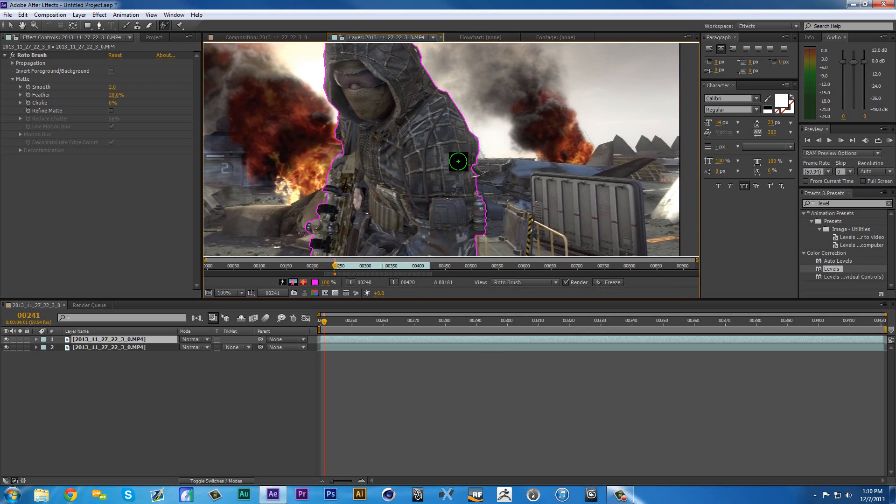
{"action": "key", "text": "Page_Down"}
{"action": "key", "text": "Page_Down"}
{"action": "key", "text": "Page_Down"}
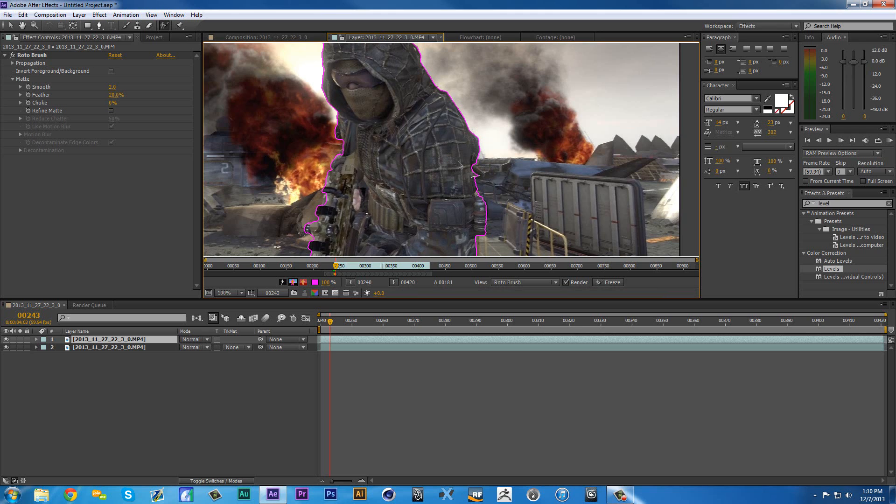
{"action": "key", "text": "Page_Down"}
{"action": "key", "text": "Page_Down"}
{"action": "key", "text": "Page_Down"}
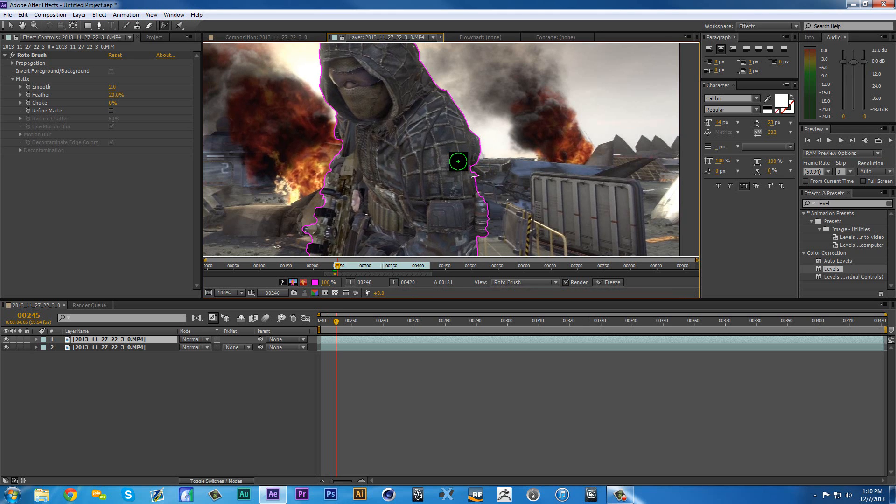
{"action": "key", "text": "Page_Down"}
{"action": "key", "text": "Page_Down"}
{"action": "key", "text": "Page_Down"}
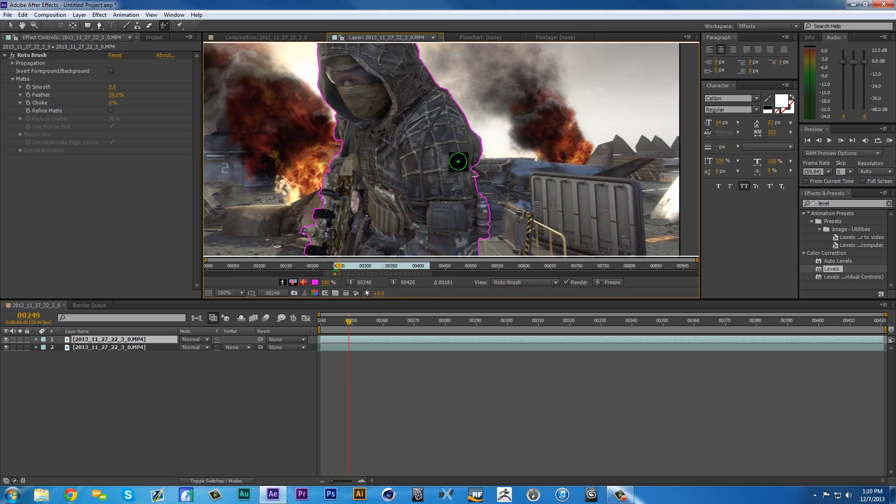
{"action": "key", "text": "Page_Down"}
{"action": "key", "text": "Page_Down"}
{"action": "key", "text": "Page_Down"}
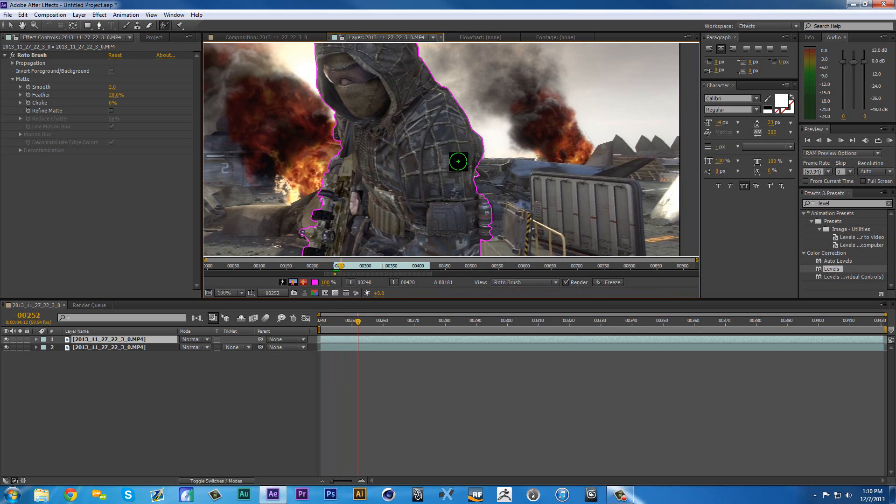
{"action": "key", "text": "Page_Down"}
{"action": "key", "text": "Page_Down"}
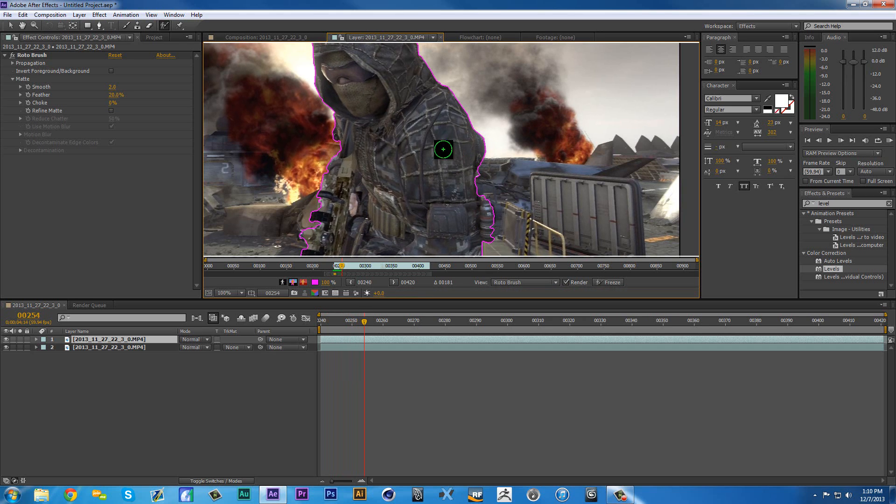
- Advance frame by frame from frame 254 to frame 304 to propagate the Roto Brush outline and check its edges
{"action": "key", "text": "comma"}
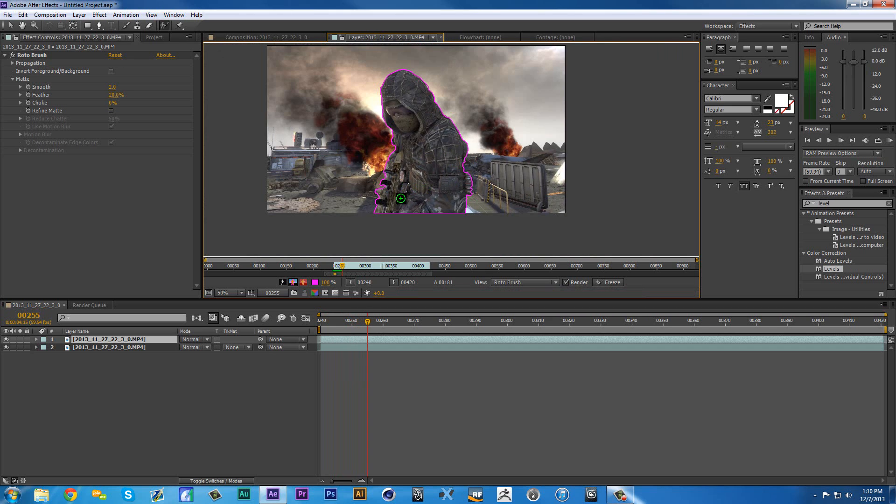
{"action": "key", "text": "Page_Down"}
{"action": "key", "text": "Page_Down"}
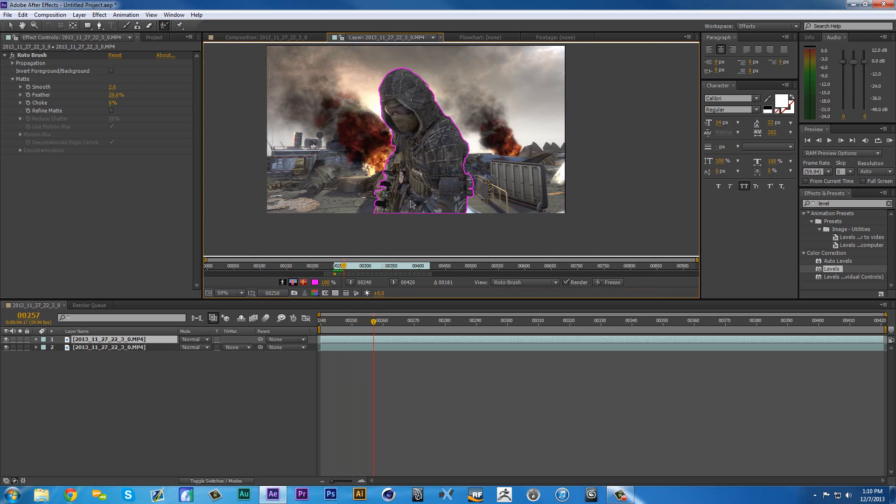
{"action": "key", "text": "Page_Down"}
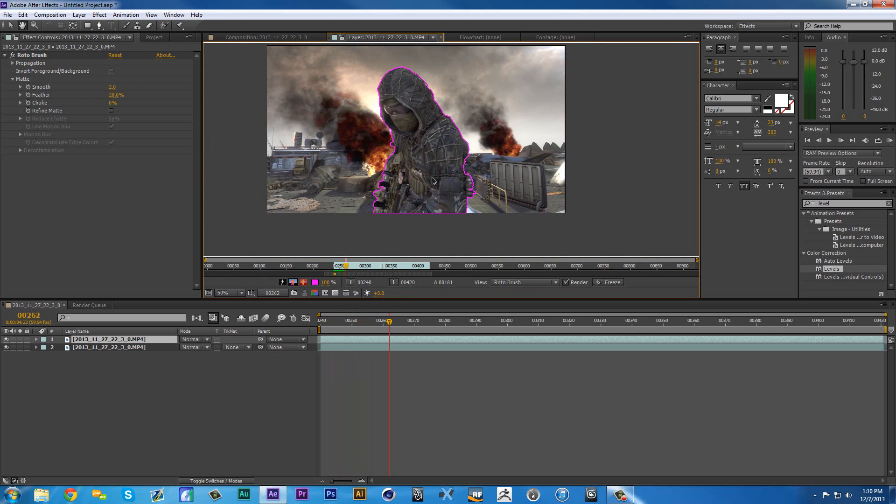
{"action": "key", "text": "Page_Down"}
{"action": "key", "text": "Page_Down"}
{"action": "key", "text": "Page_Down"}
{"action": "key", "text": "Page_Down"}
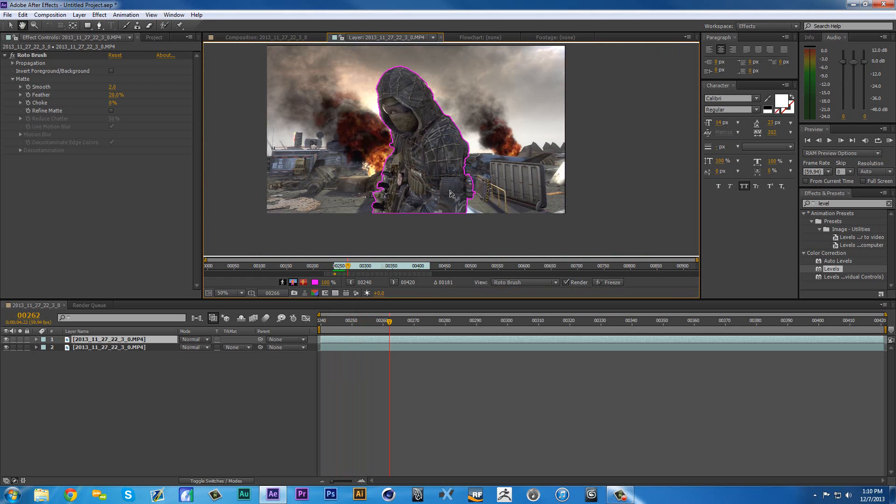
{"action": "key", "text": "Page_Down"}
{"action": "key", "text": "Page_Down"}
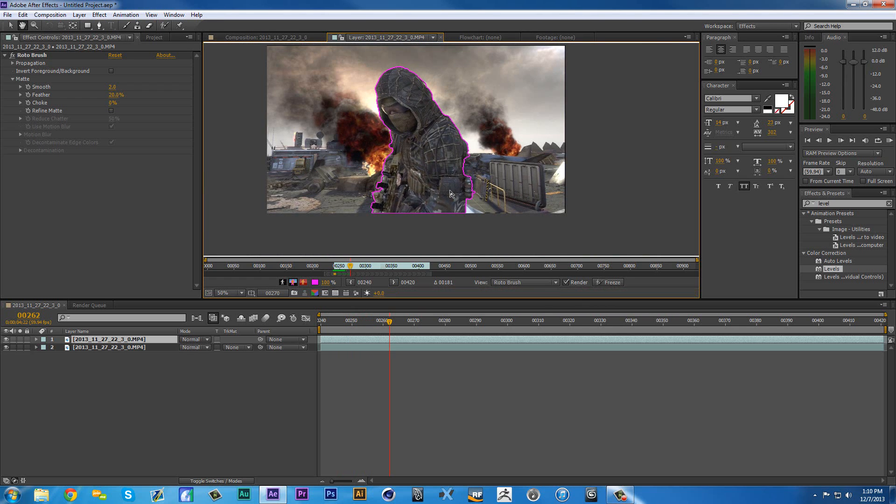
{"action": "key", "text": "Page_Down"}
{"action": "key", "text": "Page_Down"}
{"action": "key", "text": "Page_Down"}
{"action": "key", "text": "Page_Down"}
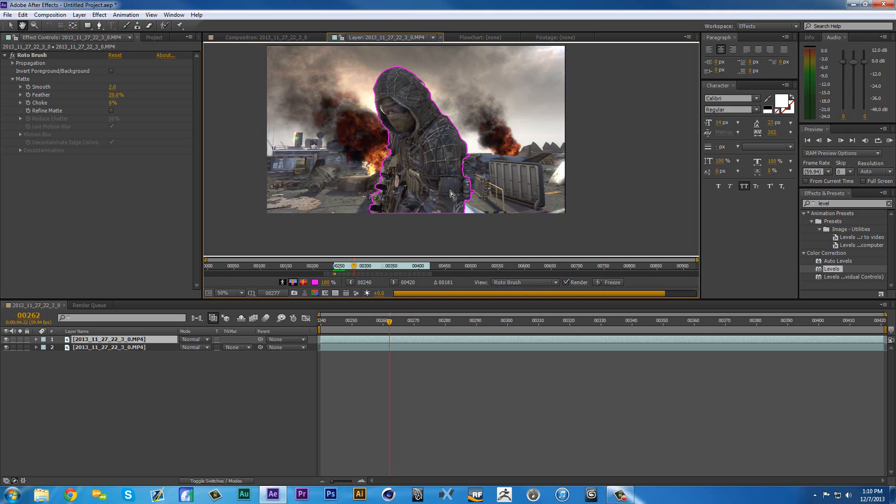
{"action": "key", "text": "Page_Down"}
{"action": "key", "text": "Page_Down"}
{"action": "key", "text": "Page_Down"}
{"action": "key", "text": "Page_Down"}
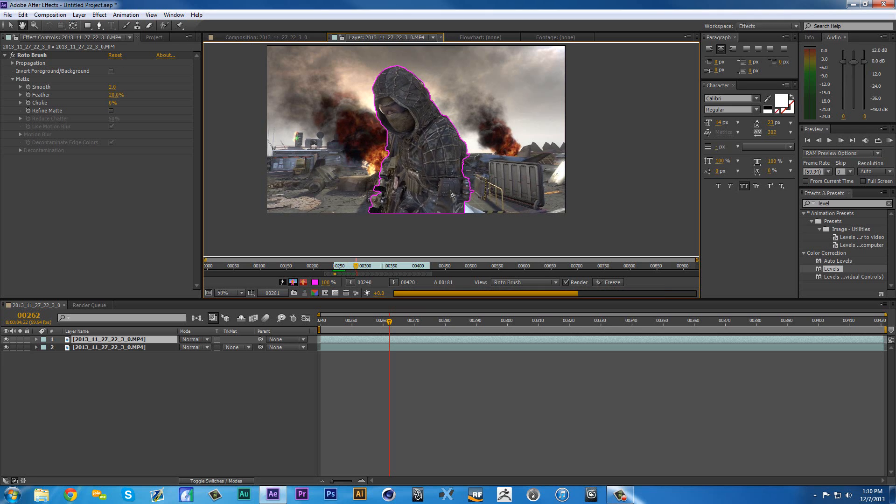
{"action": "key", "text": "Page_Down"}
{"action": "key", "text": "Page_Down"}
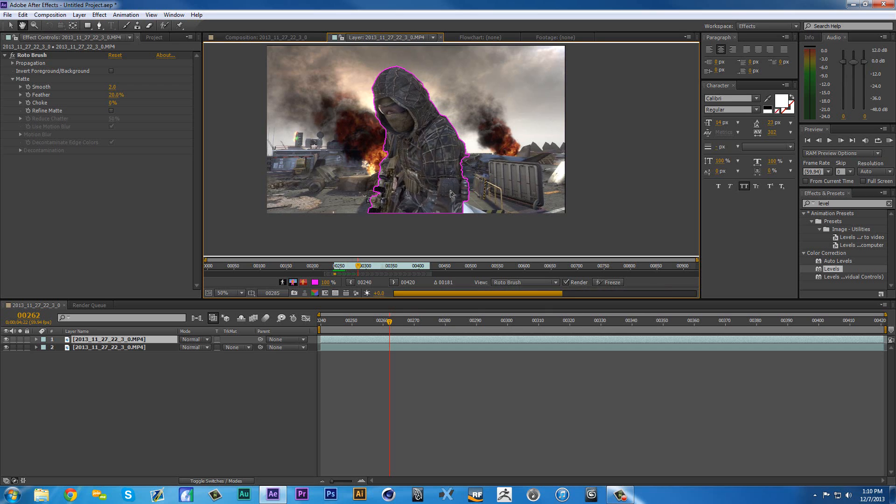
{"action": "key", "text": "Page_Down"}
{"action": "key", "text": "Page_Down"}
{"action": "key", "text": "Page_Down"}
{"action": "key", "text": "Page_Down"}
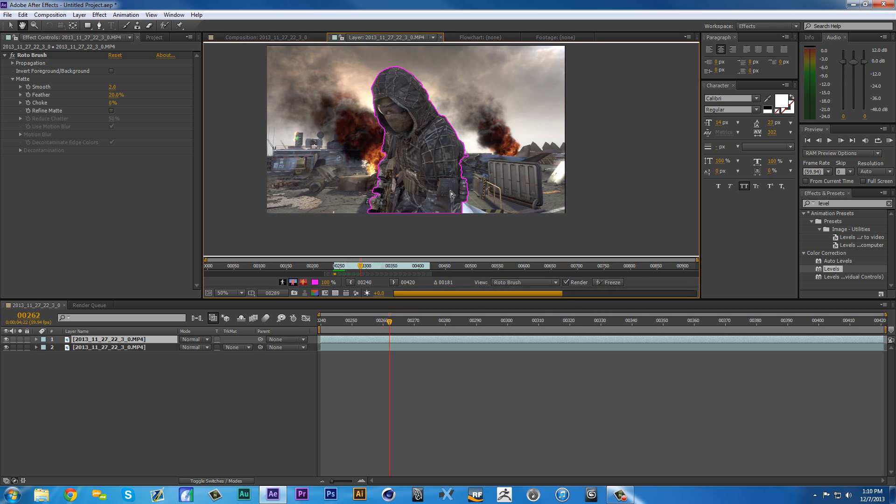
{"action": "key", "text": "Page_Down"}
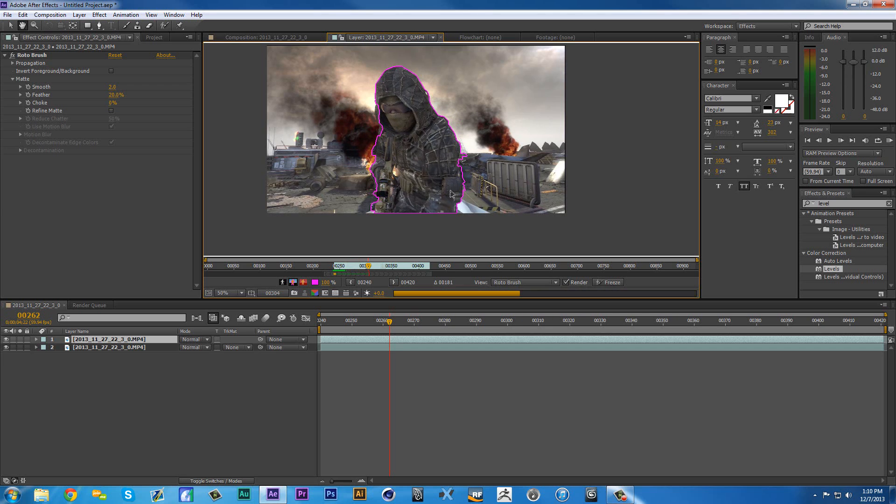
- At frame 304, exclude the background strip behind the soldier's upper arm with a Roto Brush background stroke
{"action": "key", "text": "period"}
{"action": "scroll", "coordinate": [475, 156], "scroll_direction": "up", "scroll_amount": 1}
{"action": "left_click_drag", "start_coordinate": [530, 180], "coordinate": [501, 172]}
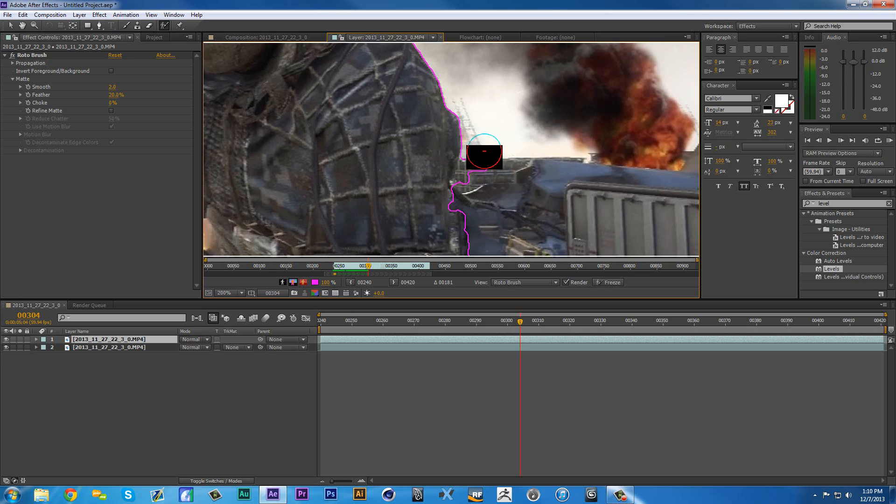
{"action": "left_click_drag", "start_coordinate": [477, 181], "coordinate": [474, 178]}
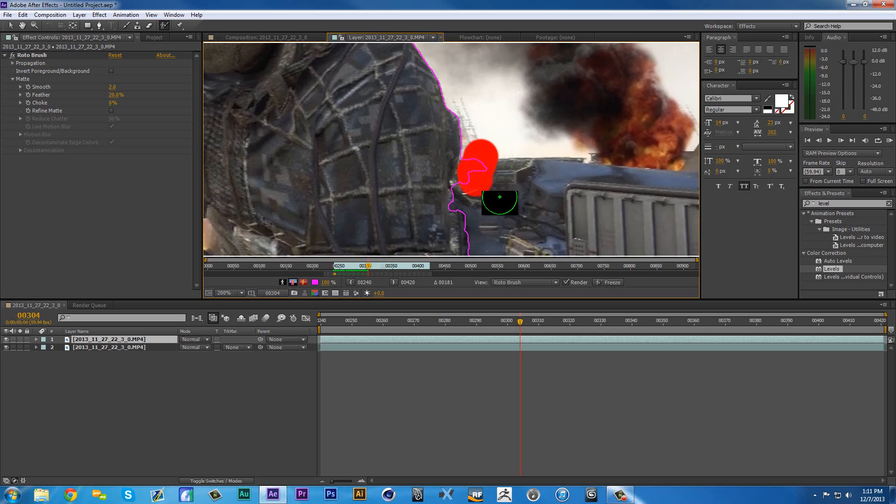
- Clean the rifle's outline at frame 304 with a background dab beside the scope and a foreground dab on the protruding side knob
{"action": "scroll", "coordinate": [354, 176], "scroll_direction": "down", "scroll_amount": 1}
{"action": "left_click_drag", "start_coordinate": [353, 177], "coordinate": [419, 153]}
{"action": "scroll", "coordinate": [305, 159], "scroll_direction": "up", "scroll_amount": 1}
{"action": "mouse_move", "coordinate": [321, 184]}
{"action": "left_mouse_down"}
{"action": "mouse_move", "coordinate": [347, 132]}
{"action": "mouse_move", "coordinate": [347, 97]}
{"action": "mouse_move", "coordinate": [282, 99]}
{"action": "mouse_move", "coordinate": [259, 57]}
{"action": "mouse_move", "coordinate": [409, 96]}
{"action": "mouse_move", "coordinate": [348, 136]}
{"action": "mouse_move", "coordinate": [386, 215]}
{"action": "left_mouse_up"}
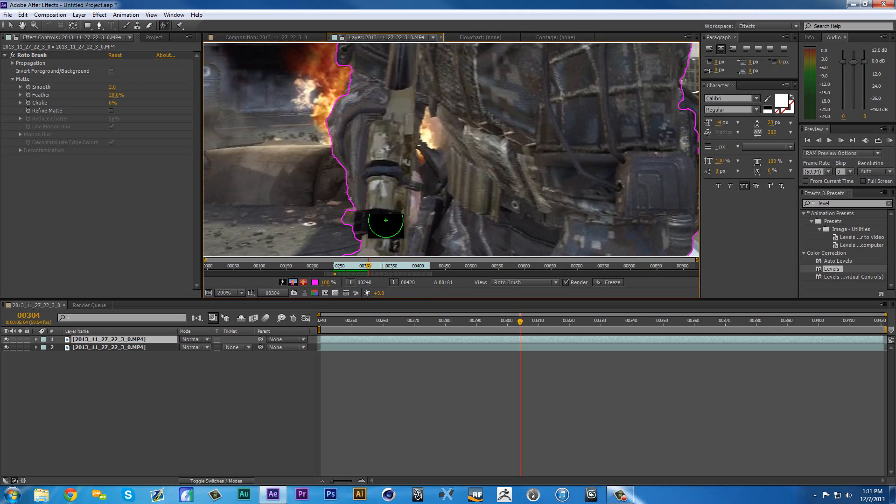
{"action": "key", "text": "comma"}
{"action": "key", "text": "period"}
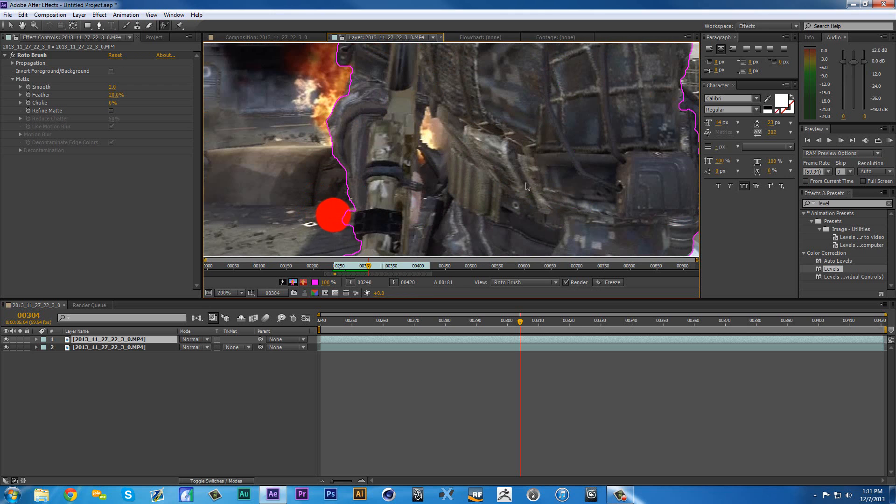
{"action": "left_click_drag", "start_coordinate": [517, 161], "coordinate": [482, 78]}
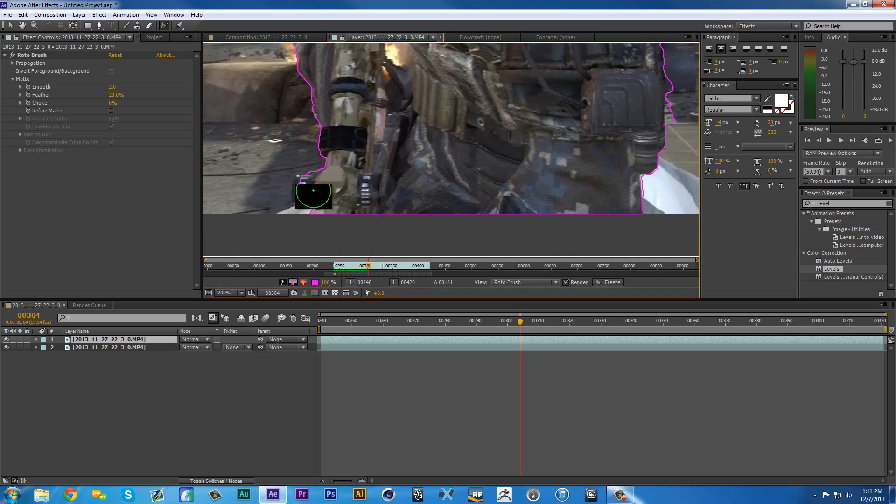
{"action": "left_click", "coordinate": [314, 190]}
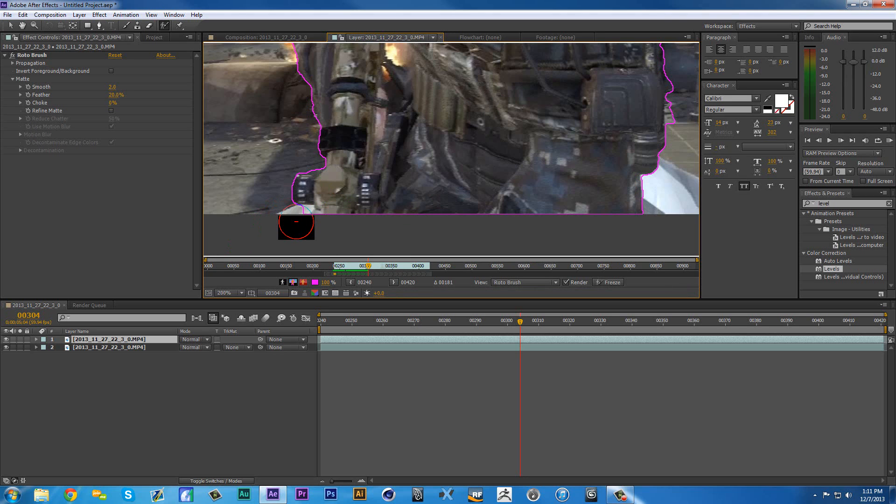
- Propagate the outline to frame 312 and correct the hood's edge beside the dark smoke with a Roto Brush dab
{"action": "scroll", "coordinate": [422, 187], "scroll_direction": "down", "scroll_amount": 3}
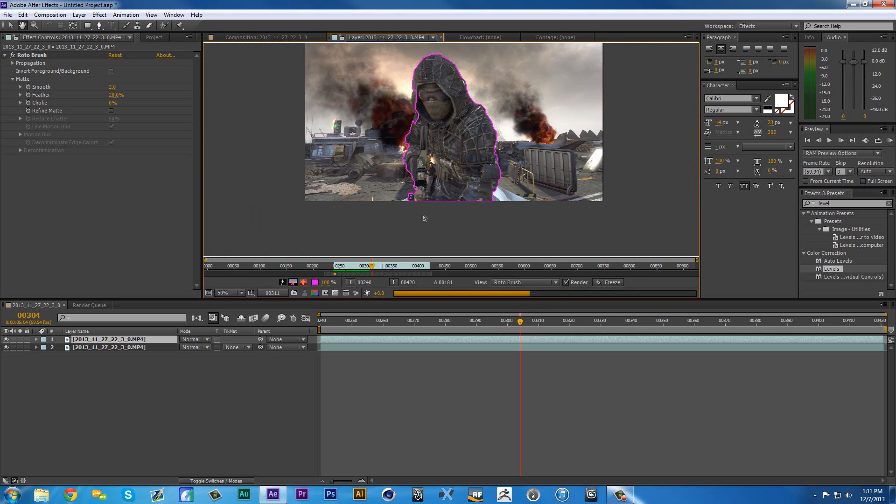
{"action": "scroll", "coordinate": [415, 103], "scroll_direction": "up", "scroll_amount": 4}
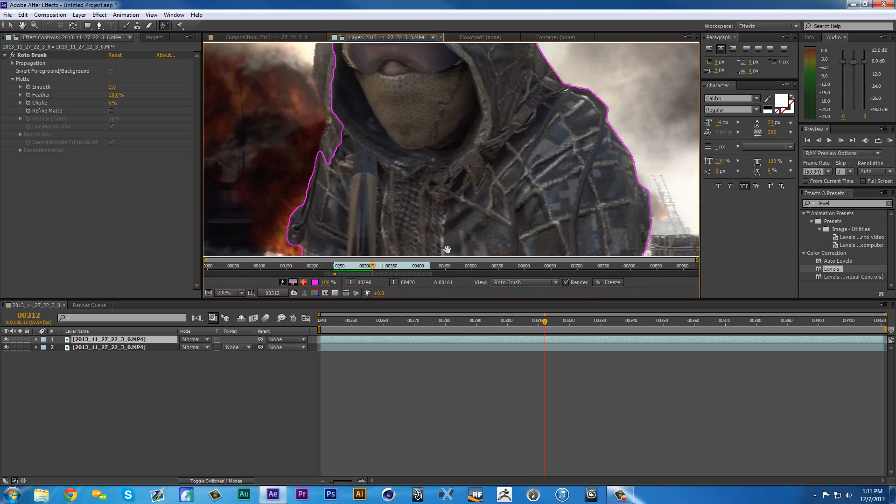
{"action": "mouse_move", "coordinate": [368, 103]}
{"action": "left_mouse_down"}
{"action": "mouse_move", "coordinate": [372, 219]}
{"action": "mouse_move", "coordinate": [362, 244]}
{"action": "left_mouse_up"}
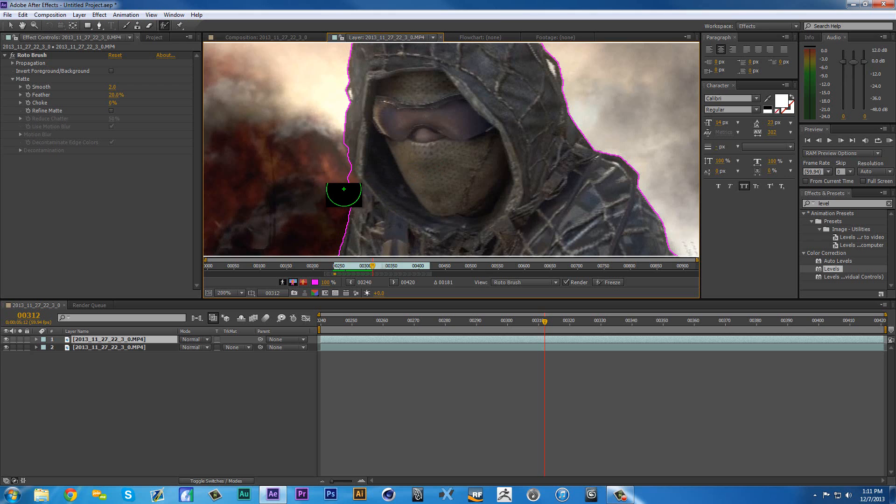
{"action": "left_click", "coordinate": [337, 185], "text": "alt"}
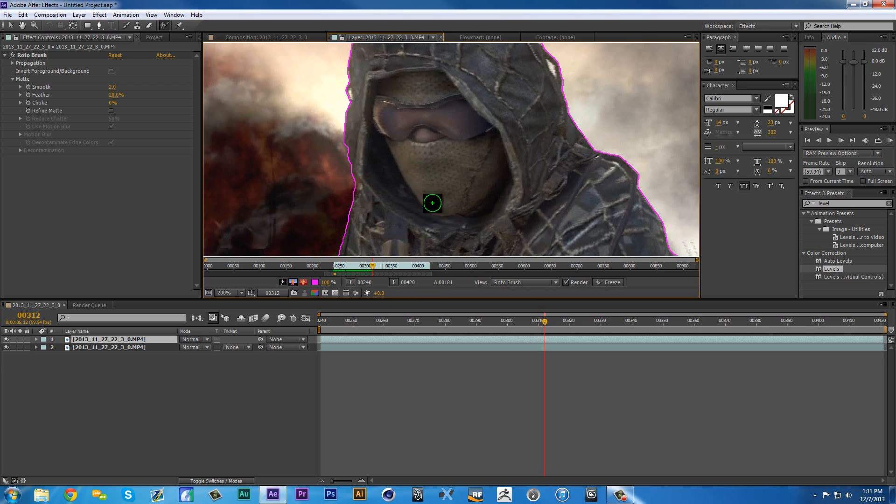
- Propagate the outline to frame 337 and add the outer edge of the sleeve beside the rifle with Roto Brush foreground strokes
{"action": "scroll", "coordinate": [430, 202], "scroll_direction": "down", "scroll_amount": 2}
{"action": "left_click_drag", "start_coordinate": [453, 187], "coordinate": [416, 164]}
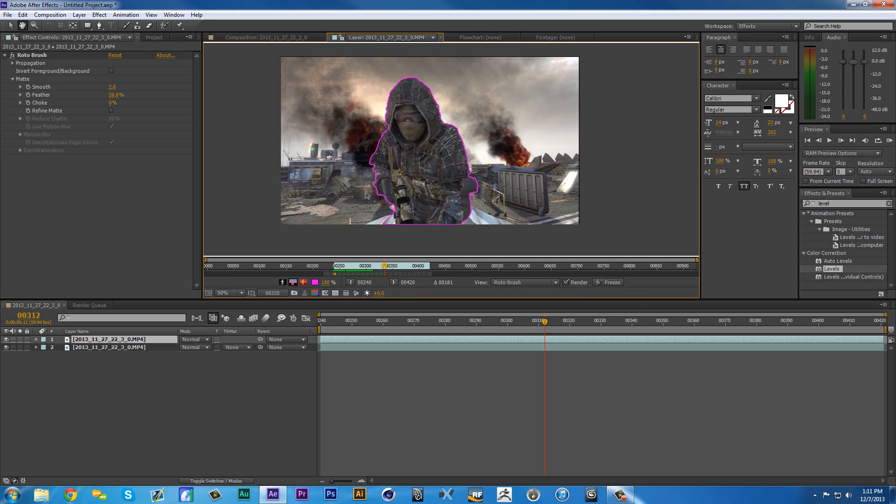
{"action": "key", "text": "space"}
{"action": "scroll", "coordinate": [376, 186], "scroll_direction": "up", "scroll_amount": 2}
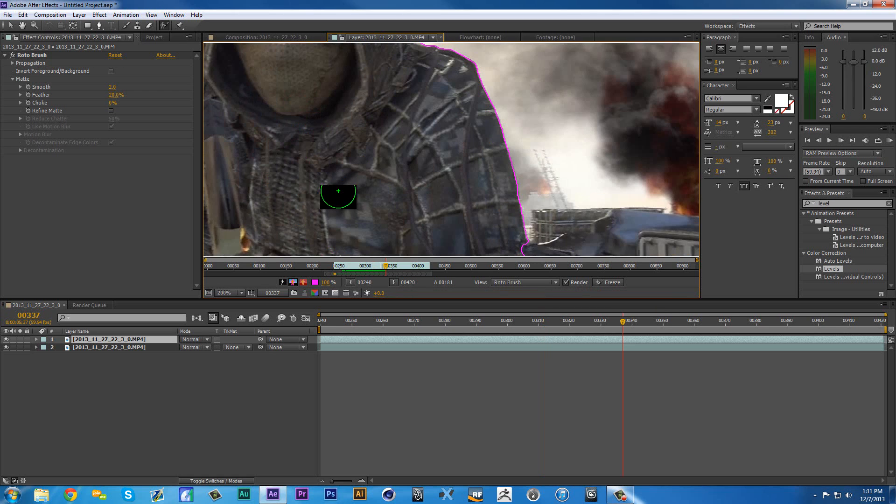
{"action": "left_click_drag", "start_coordinate": [400, 159], "coordinate": [617, 61]}
{"action": "mouse_move", "coordinate": [363, 144]}
{"action": "left_mouse_down"}
{"action": "mouse_move", "coordinate": [368, 211]}
{"action": "mouse_move", "coordinate": [400, 228]}
{"action": "left_mouse_up"}
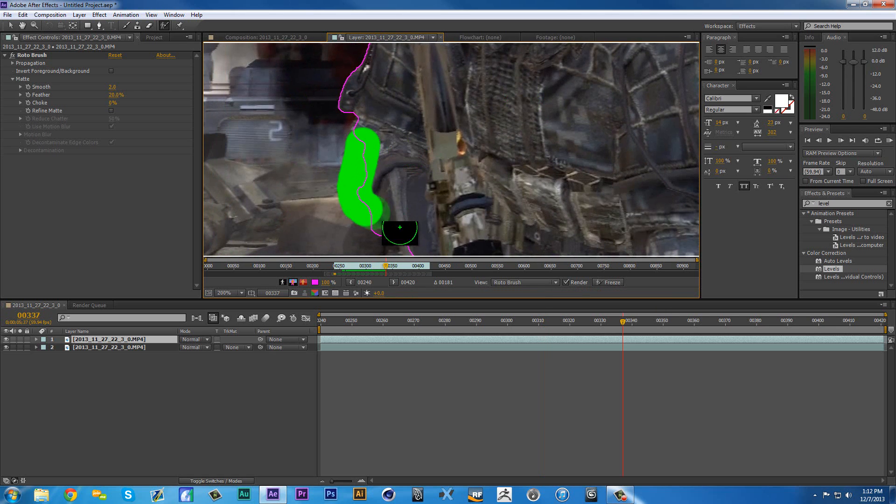
{"action": "left_click_drag", "start_coordinate": [316, 168], "coordinate": [343, 229], "text": "alt"}
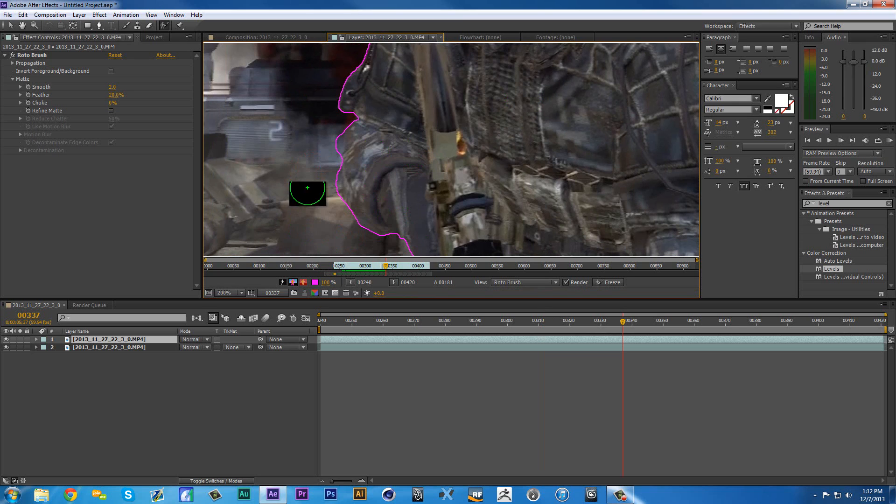
{"action": "left_click", "coordinate": [323, 139], "text": "alt"}
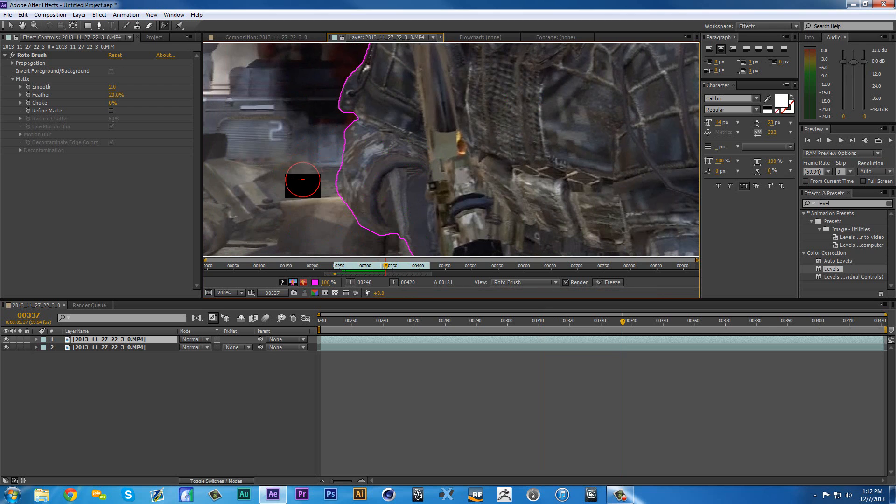
- Propagate the outline to frame 367 and restore the missed shoulder edge beside the hood with Roto Brush strokes
{"action": "scroll", "coordinate": [534, 160], "scroll_direction": "down", "scroll_amount": 3}
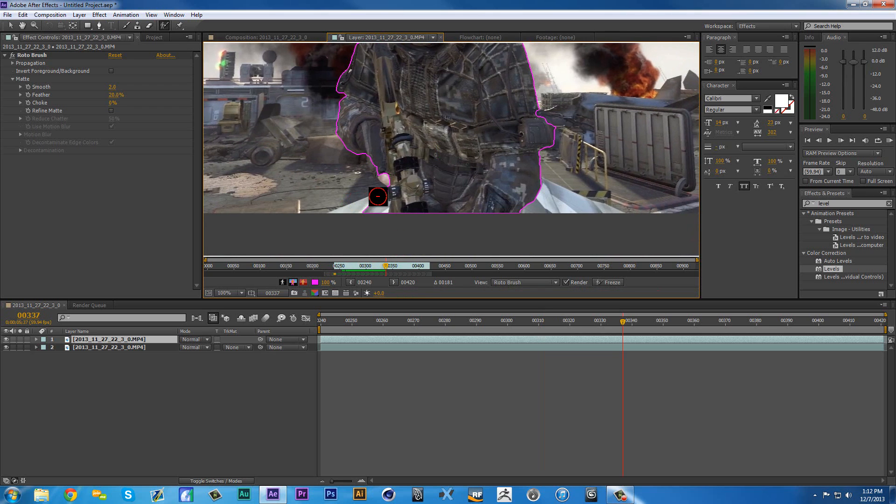
{"action": "scroll", "coordinate": [500, 197], "scroll_direction": "down", "scroll_amount": 2}
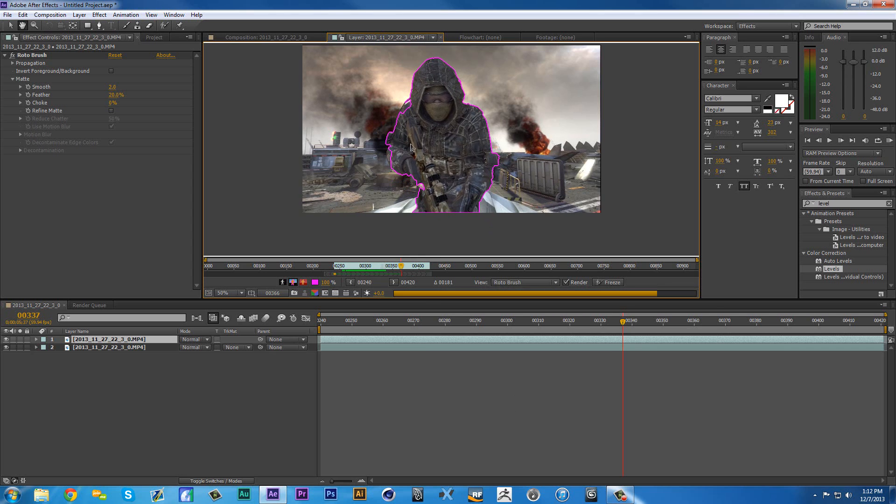
{"action": "scroll", "coordinate": [410, 148], "scroll_direction": "up", "scroll_amount": 4}
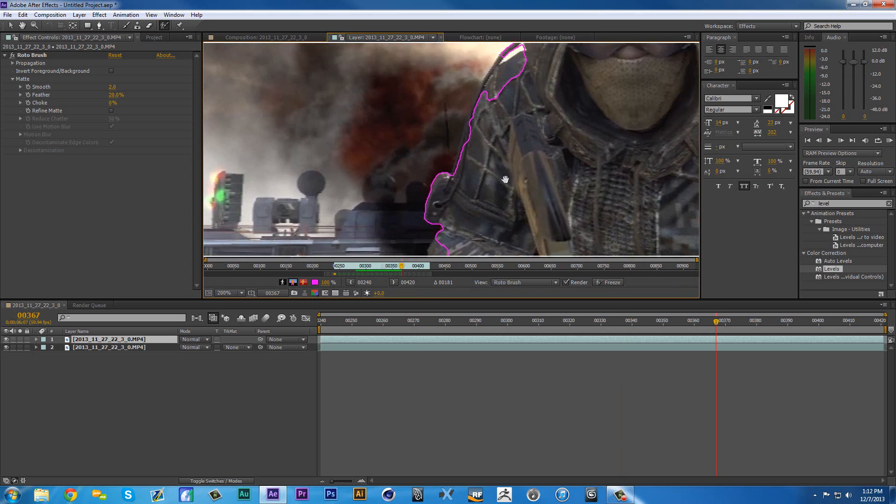
{"action": "left_click_drag", "start_coordinate": [505, 179], "coordinate": [486, 238]}
{"action": "mouse_move", "coordinate": [508, 130]}
{"action": "left_mouse_down"}
{"action": "mouse_move", "coordinate": [484, 172]}
{"action": "mouse_move", "coordinate": [481, 110]}
{"action": "left_mouse_up"}
{"action": "left_click_drag", "start_coordinate": [449, 198], "coordinate": [473, 241]}
{"action": "left_click_drag", "start_coordinate": [516, 207], "coordinate": [510, 139]}
{"action": "key", "text": "comma"}
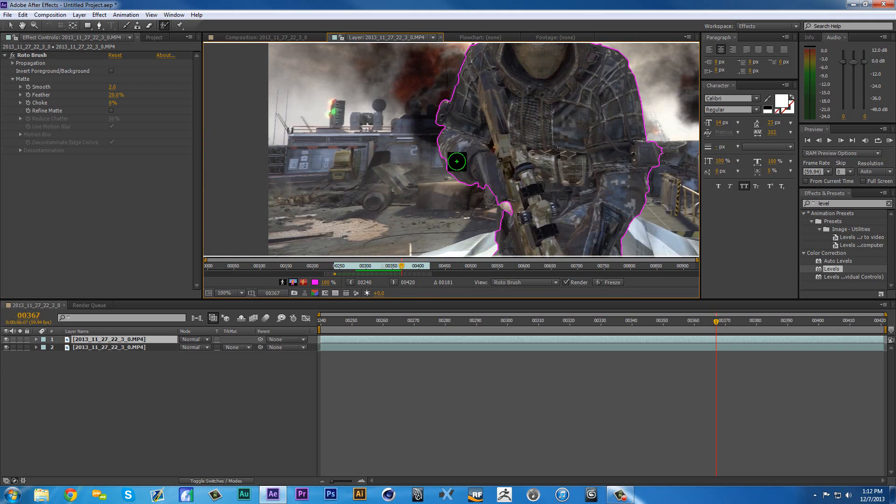
{"action": "key", "text": "comma"}
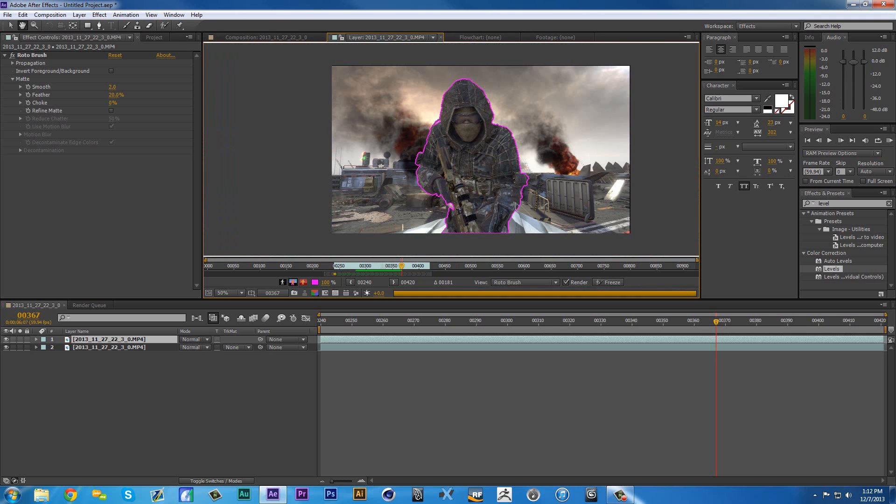
- Advance to frame 370 and exclude the ground beside the rifle hand and leg with a Roto Brush background stroke
{"action": "key", "text": "Page_Down"}
{"action": "key", "text": "Page_Down"}
{"action": "key", "text": "Page_Down"}
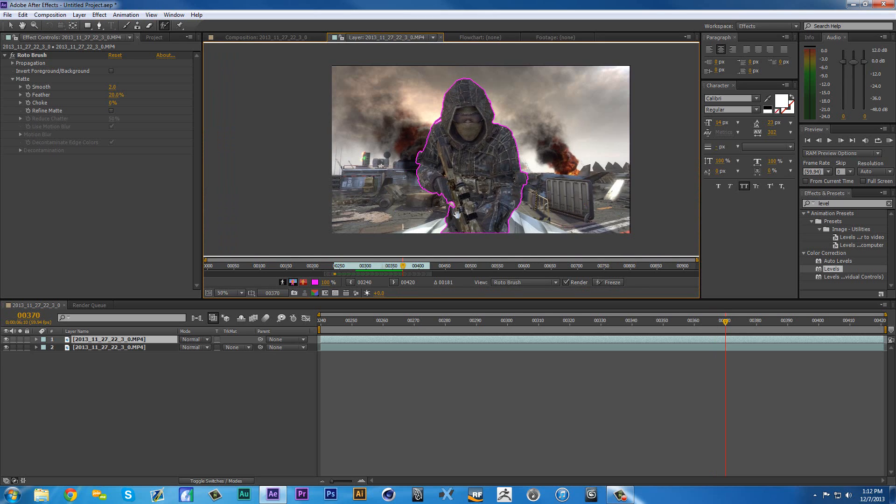
{"action": "key", "text": "period"}
{"action": "left_click_drag", "start_coordinate": [457, 214], "coordinate": [495, 120]}
{"action": "key", "text": "period"}
{"action": "mouse_move", "coordinate": [540, 174]}
{"action": "left_mouse_down"}
{"action": "mouse_move", "coordinate": [549, 195]}
{"action": "mouse_move", "coordinate": [534, 195]}
{"action": "mouse_move", "coordinate": [527, 233]}
{"action": "left_mouse_up"}
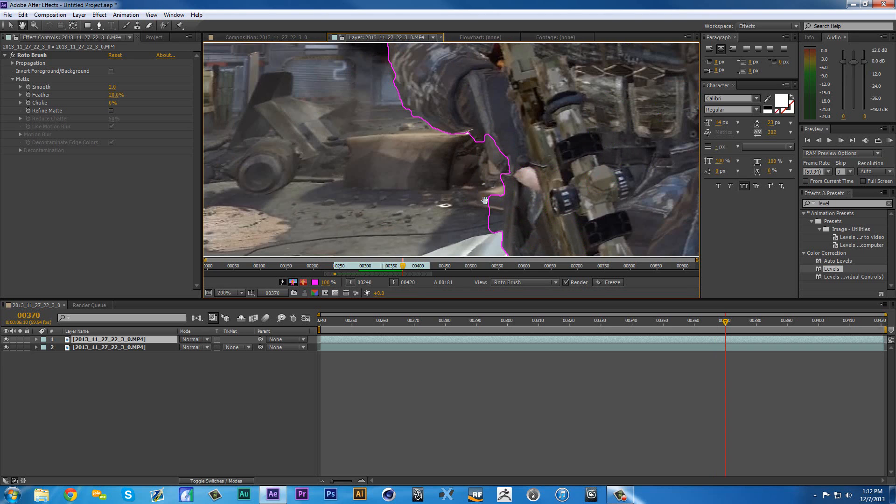
{"action": "key", "text": "super"}
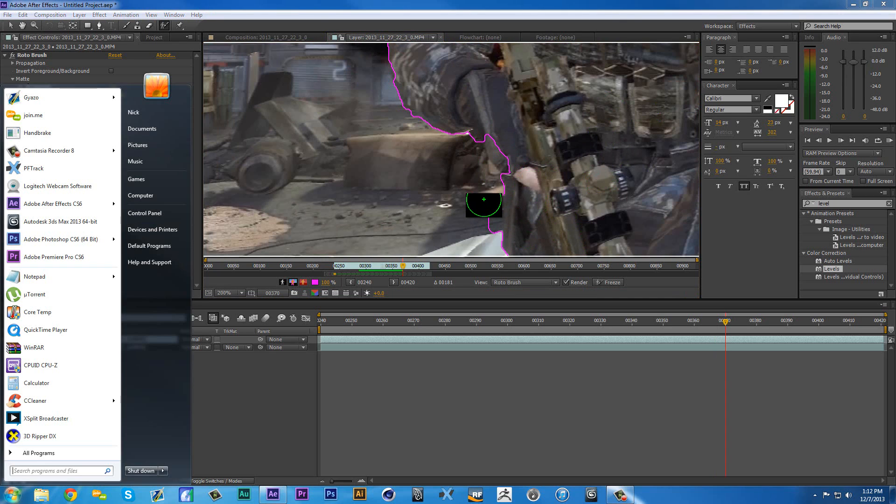
{"action": "left_click_drag", "start_coordinate": [483, 199], "coordinate": [478, 224]}
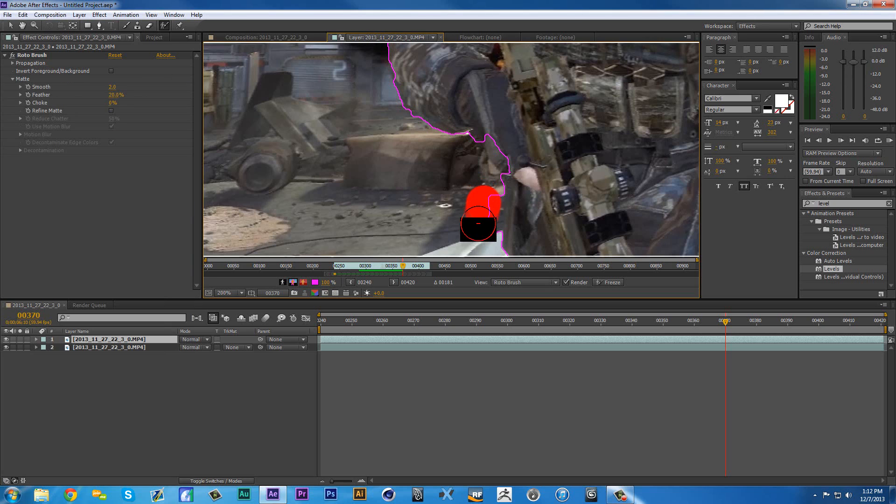
{"action": "scroll", "coordinate": [448, 194], "scroll_direction": "down", "scroll_amount": 4}
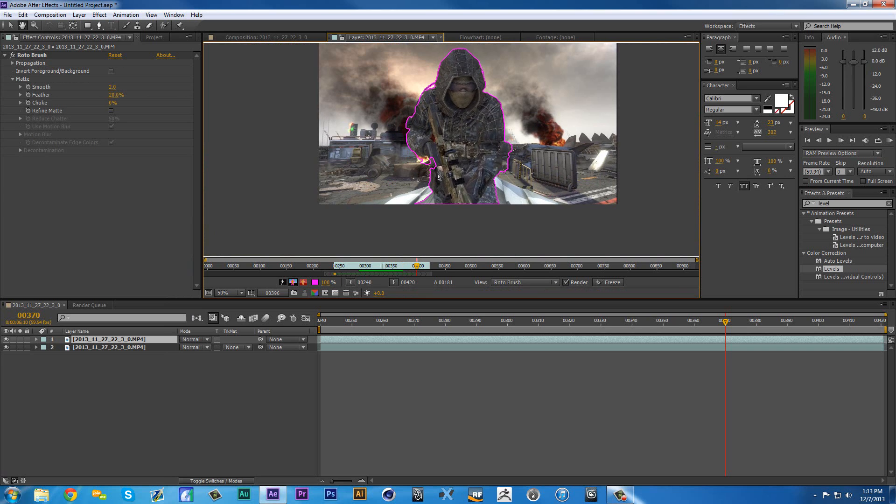
- Advance to frame 398 and correct the outline around the rifle forearm beside the fire with Roto Brush background and foreground strokes
{"action": "scroll", "coordinate": [432, 175], "scroll_direction": "up", "scroll_amount": 4}
{"action": "key", "text": "alt+w"}
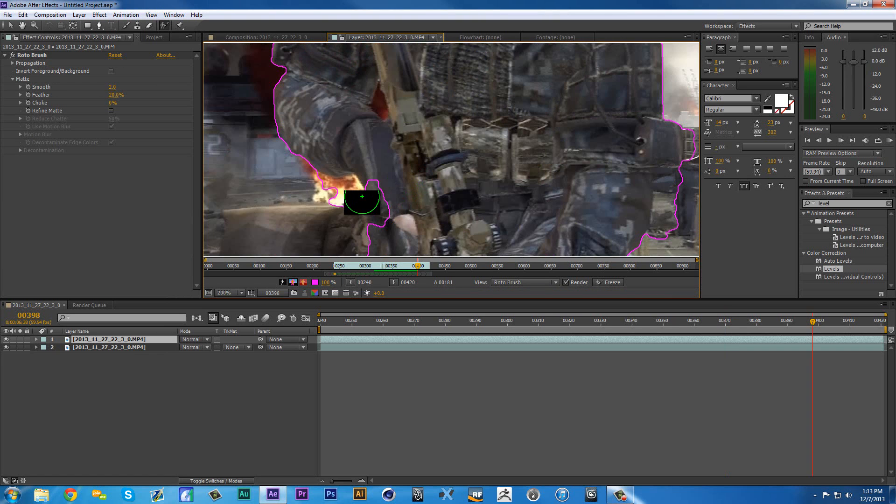
{"action": "left_click", "coordinate": [344, 193], "text": "alt"}
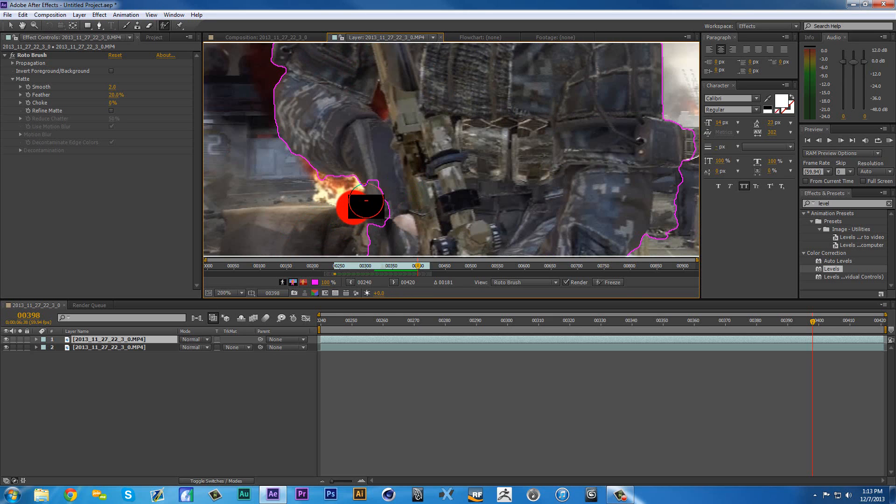
{"action": "left_click_drag", "start_coordinate": [381, 188], "coordinate": [388, 237]}
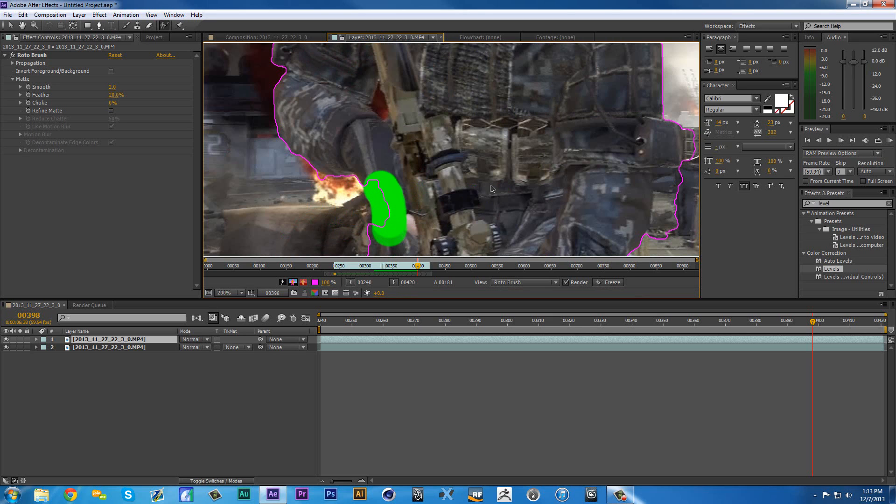
{"action": "scroll", "coordinate": [490, 194], "scroll_direction": "down", "scroll_amount": 1}
{"action": "scroll", "coordinate": [574, 176], "scroll_direction": "up", "scroll_amount": 1}
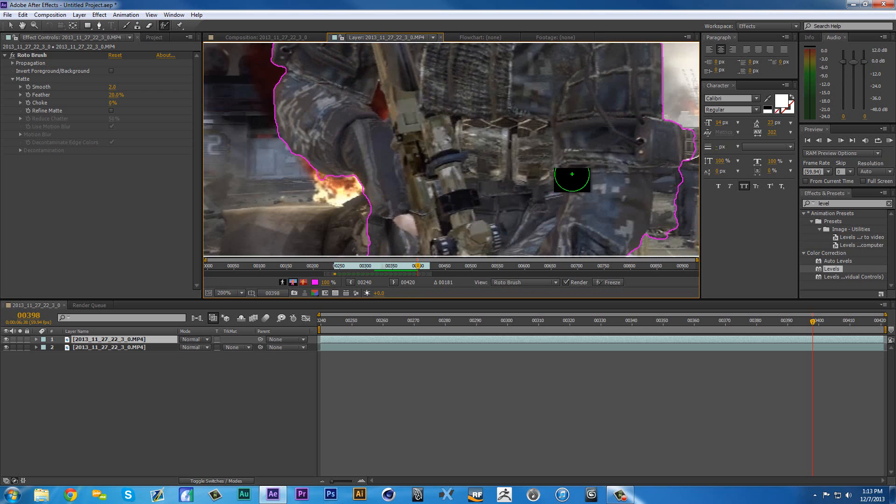
- Restore the missed thigh area with Roto Brush foreground strokes and exclude the background beside the elbow with a background stroke
{"action": "mouse_move", "coordinate": [631, 191]}
{"action": "left_mouse_down"}
{"action": "mouse_move", "coordinate": [559, 184]}
{"action": "mouse_move", "coordinate": [468, 158]}
{"action": "mouse_move", "coordinate": [509, 168]}
{"action": "mouse_move", "coordinate": [473, 242]}
{"action": "left_mouse_up"}
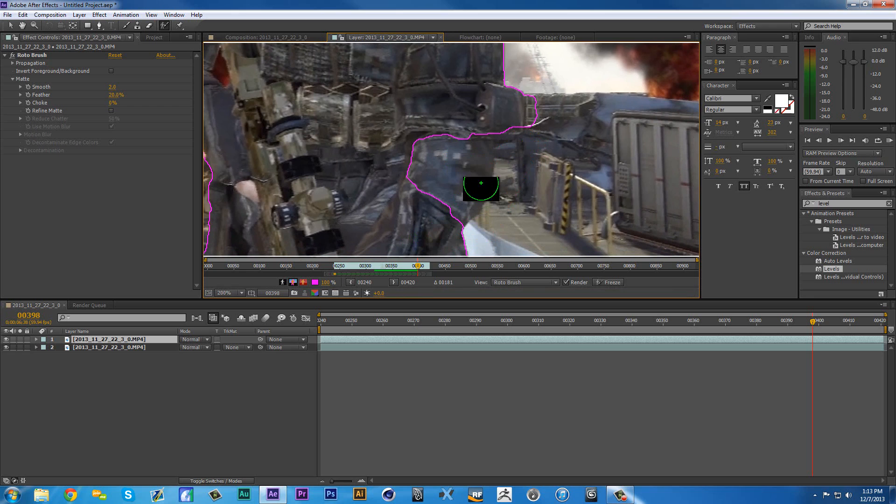
{"action": "left_click_drag", "start_coordinate": [475, 143], "coordinate": [446, 216]}
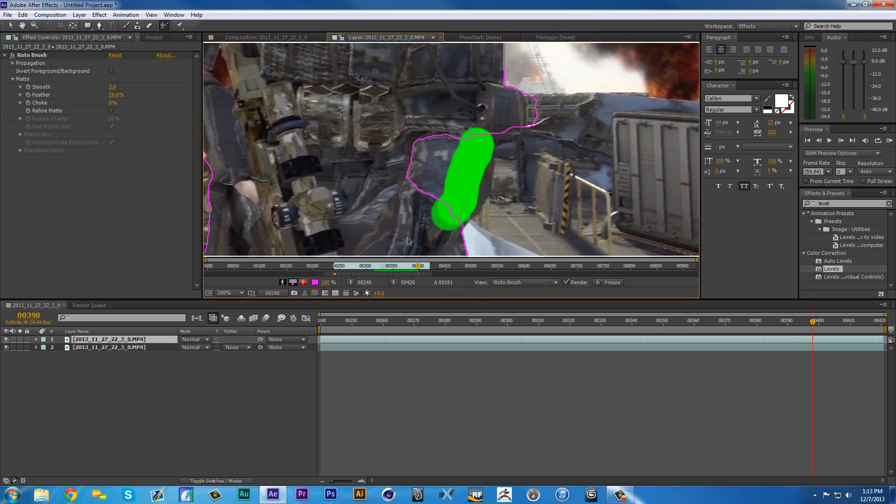
{"action": "key", "text": "ctrl+z"}
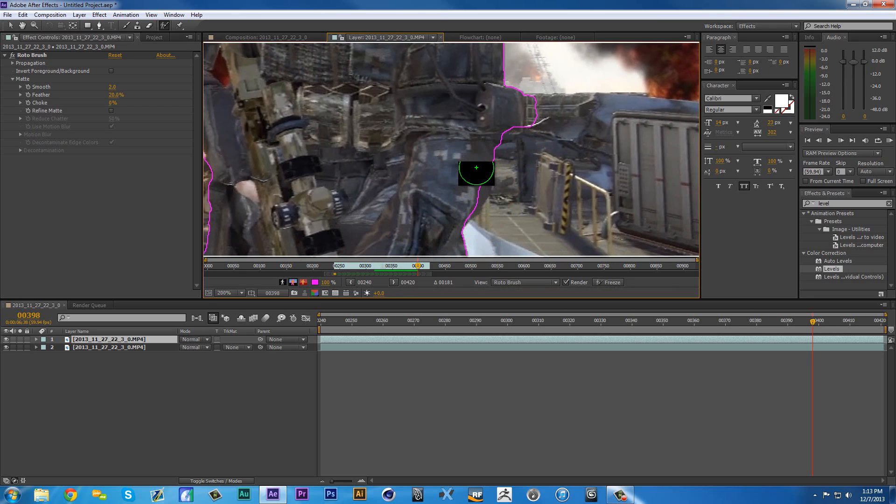
{"action": "left_click_drag", "start_coordinate": [476, 167], "coordinate": [457, 201]}
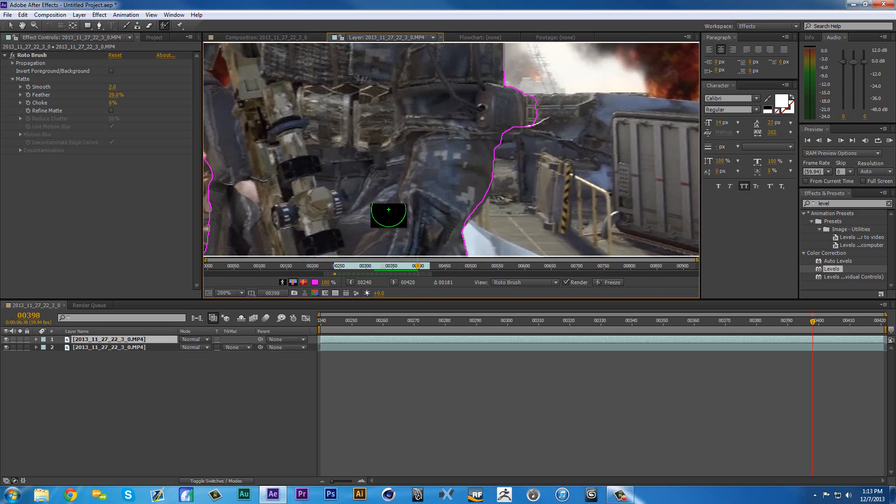
{"action": "left_click_drag", "start_coordinate": [547, 112], "coordinate": [543, 133]}
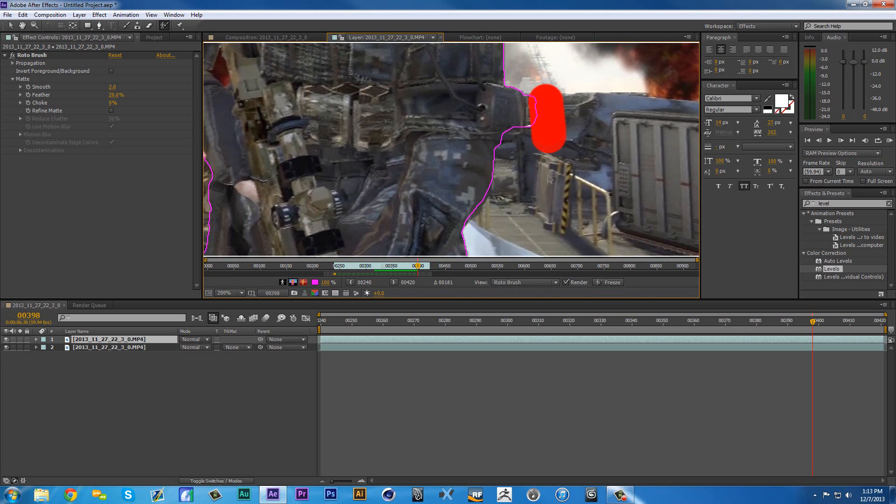
- Correct the outline of the lower leg beside the white debris at the frame's bottom edge with Roto Brush strokes
{"action": "key", "text": "comma"}
{"action": "scroll", "coordinate": [537, 196], "scroll_direction": "down", "scroll_amount": 1}
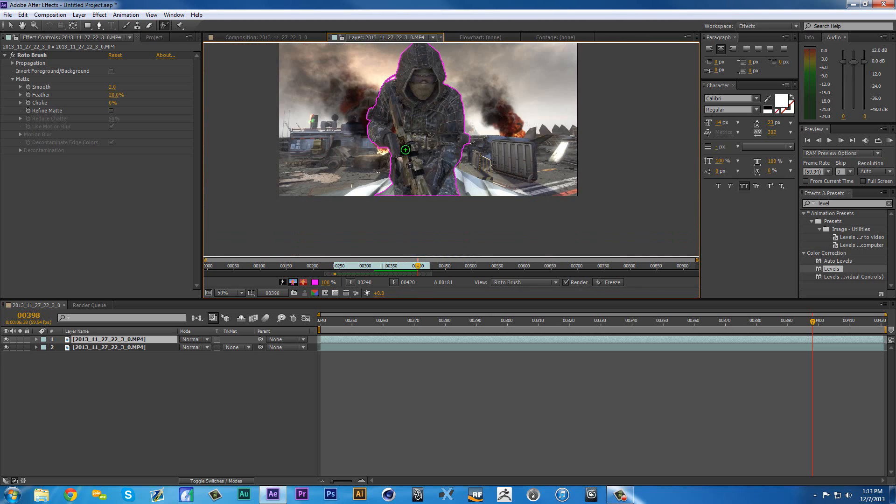
{"action": "left_click_drag", "start_coordinate": [407, 150], "coordinate": [410, 165]}
{"action": "scroll", "coordinate": [409, 165], "scroll_direction": "up", "scroll_amount": 1}
{"action": "left_click_drag", "start_coordinate": [322, 149], "coordinate": [338, 72]}
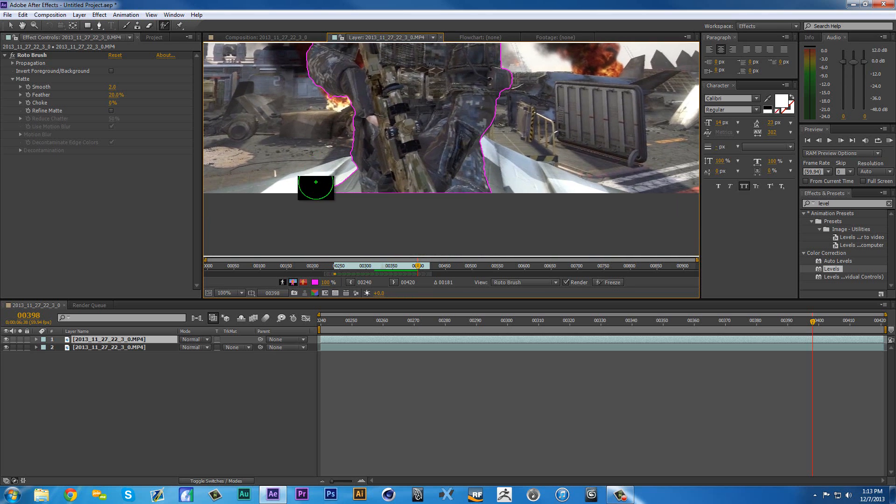
{"action": "scroll", "coordinate": [321, 194], "scroll_direction": "up", "scroll_amount": 1}
{"action": "mouse_move", "coordinate": [246, 202]}
{"action": "left_mouse_down"}
{"action": "mouse_move", "coordinate": [249, 242]}
{"action": "mouse_move", "coordinate": [266, 244]}
{"action": "left_mouse_up"}
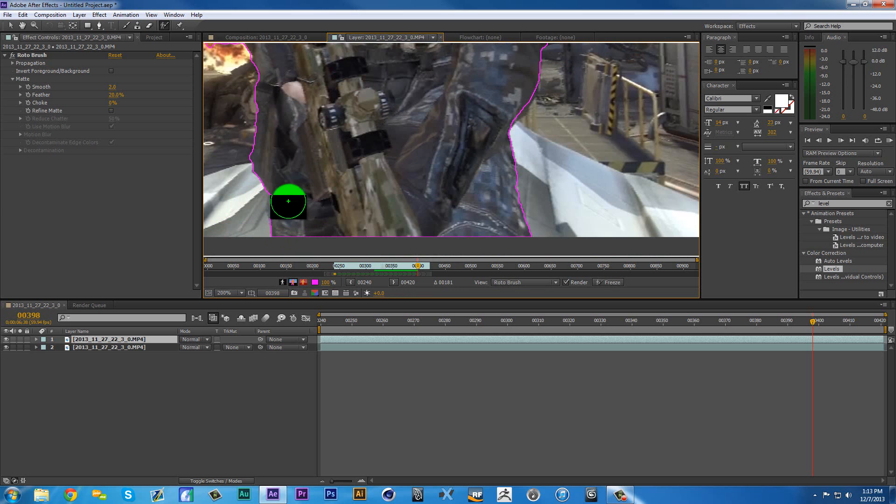
{"action": "scroll", "coordinate": [384, 210], "scroll_direction": "down", "scroll_amount": 1}
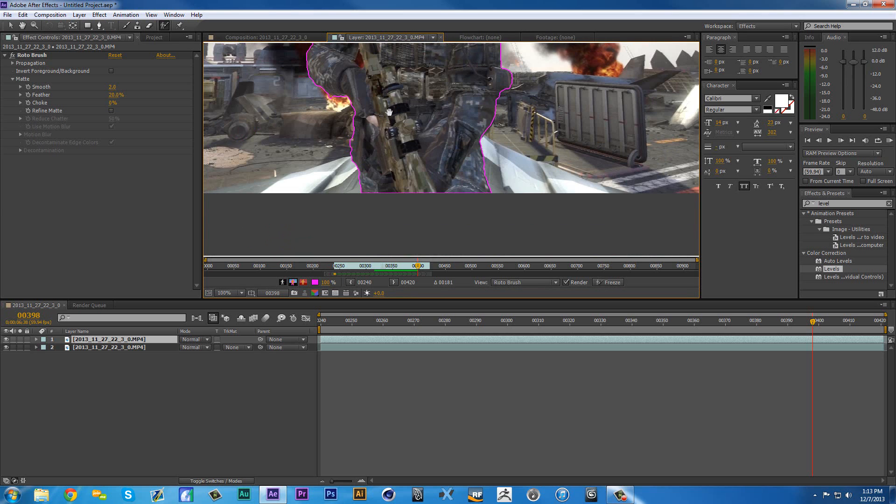
{"action": "left_click_drag", "start_coordinate": [389, 112], "coordinate": [407, 150]}
{"action": "left_click_drag", "start_coordinate": [369, 109], "coordinate": [345, 196]}
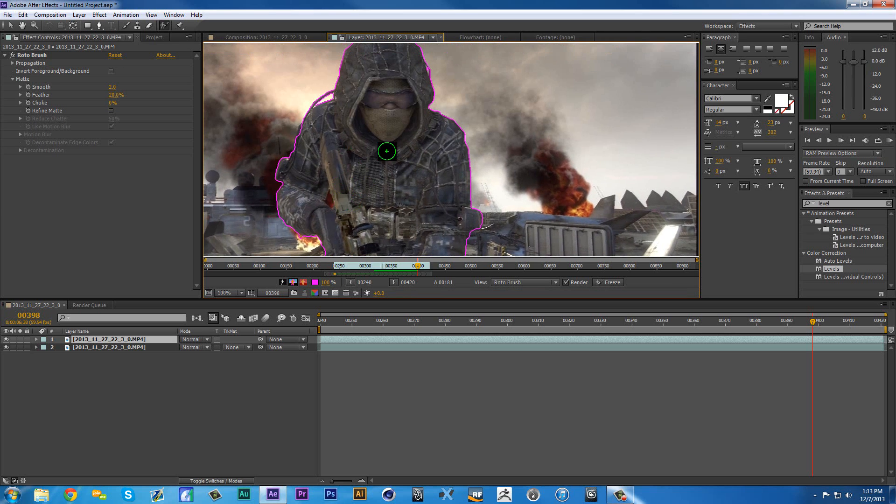
- Review the propagated outline along the layer's frames, stopping at frame 319, and freeze the Roto Brush segmentation
{"action": "scroll", "coordinate": [385, 165], "scroll_direction": "down", "scroll_amount": 1}
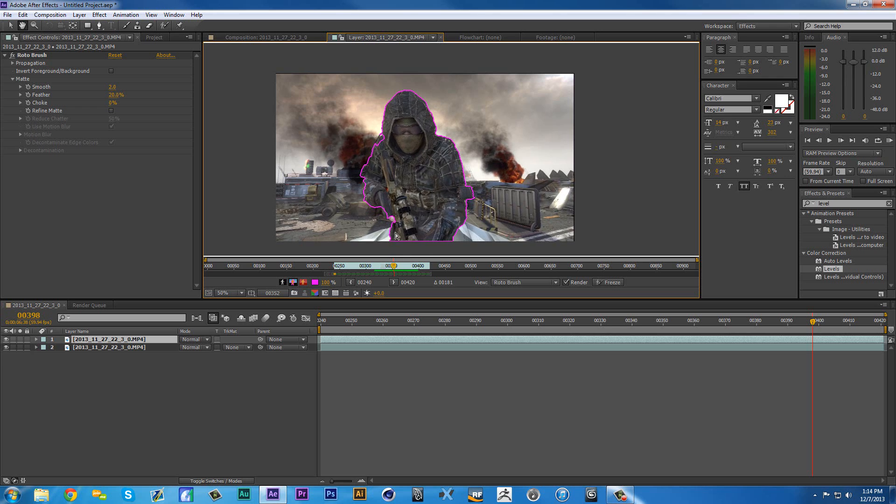
{"action": "left_click_drag", "start_coordinate": [401, 267], "coordinate": [414, 283]}
{"action": "left_click_drag", "start_coordinate": [342, 279], "coordinate": [377, 278]}
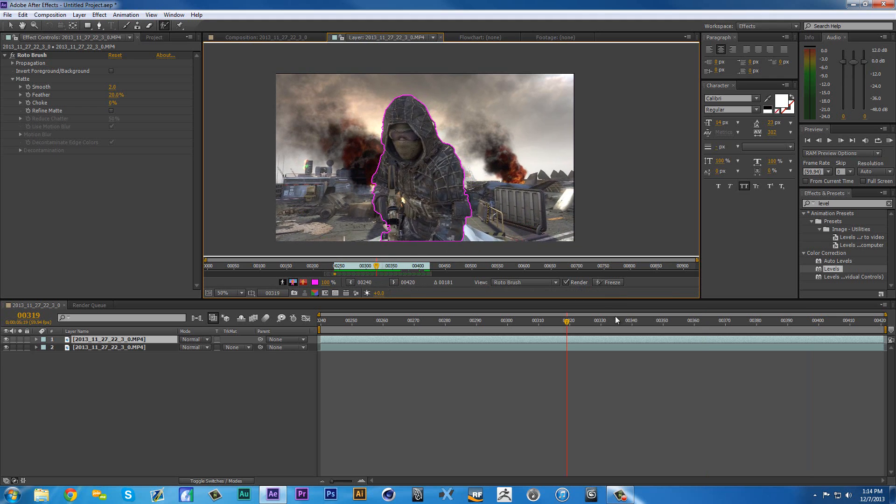
{"action": "left_click", "coordinate": [610, 281]}
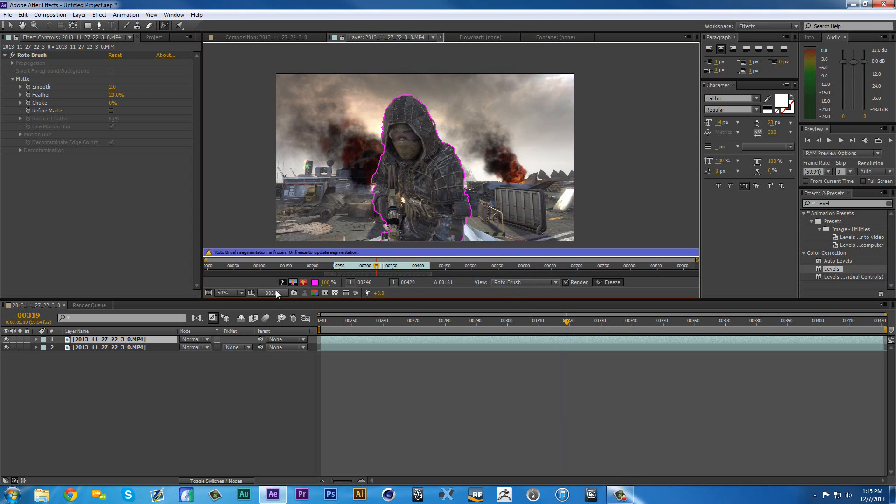
- Return to the composition view, go to frame 240 with the Selection tool active, and hide the lower footage layer
{"action": "left_click", "coordinate": [265, 37]}
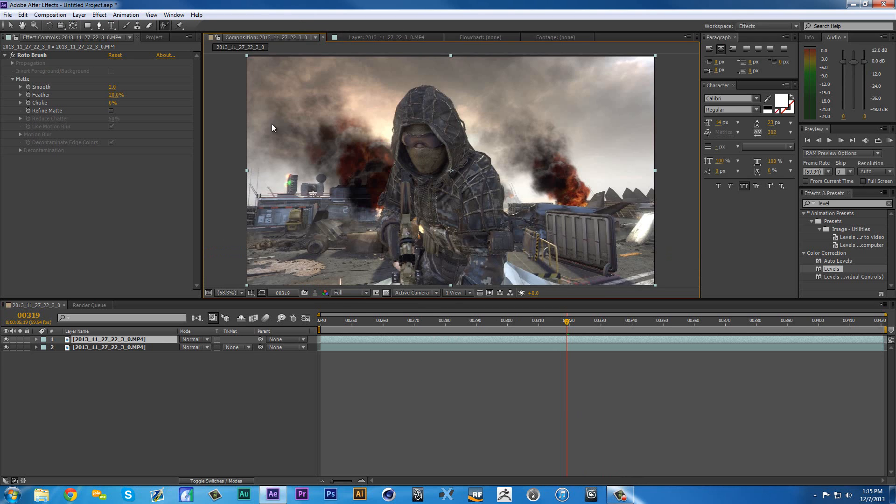
{"action": "left_click", "coordinate": [9, 25]}
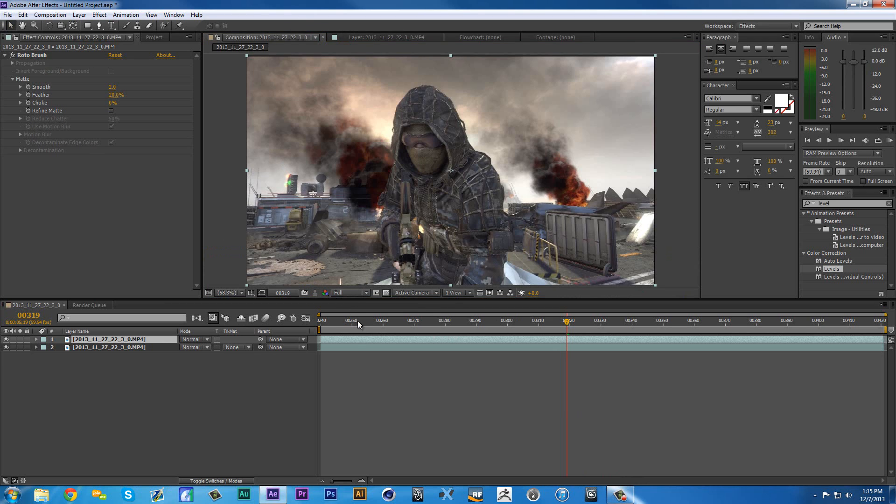
{"action": "left_click_drag", "start_coordinate": [358, 320], "coordinate": [317, 322]}
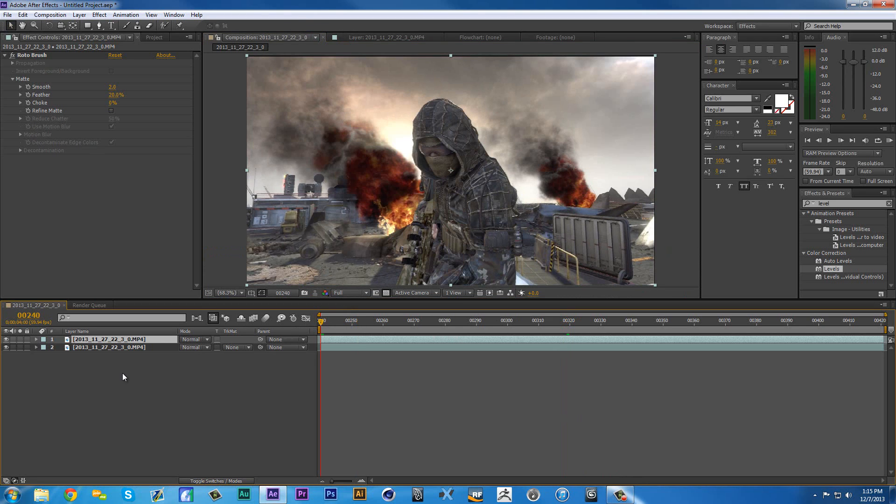
{"action": "left_click", "coordinate": [6, 347]}
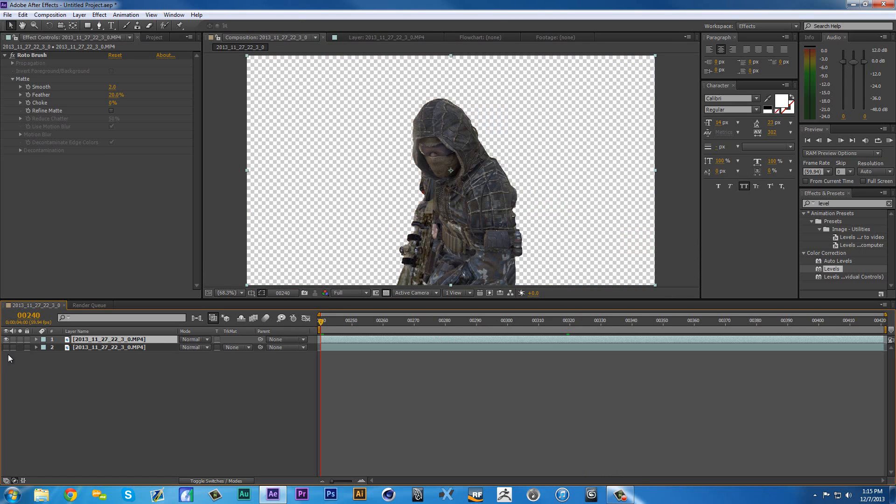
{"action": "left_click", "coordinate": [8, 357]}
{"action": "left_click", "coordinate": [108, 349]}
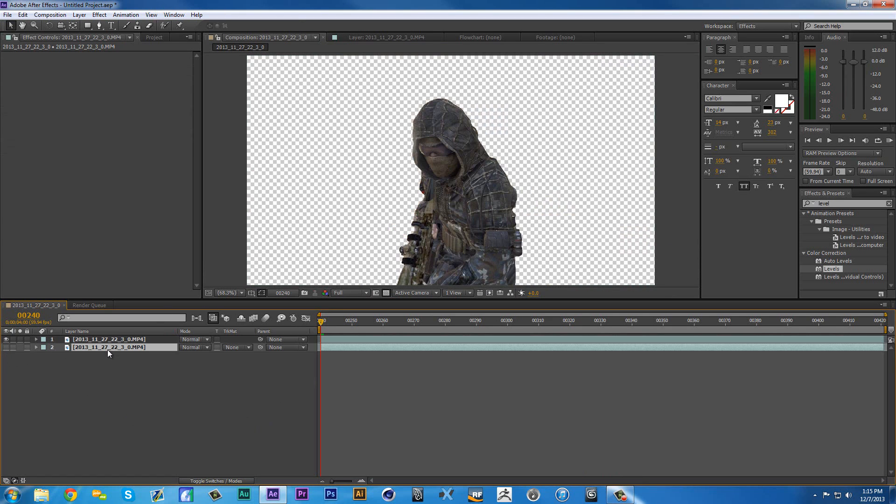
- Scrub through the composition to frame 420 with the whole frame fitted in view to check the isolated soldier
{"action": "left_click_drag", "start_coordinate": [365, 321], "coordinate": [579, 359]}
{"action": "left_click_drag", "start_coordinate": [471, 204], "coordinate": [478, 148]}
{"action": "scroll", "coordinate": [477, 148], "scroll_direction": "down", "scroll_amount": 1}
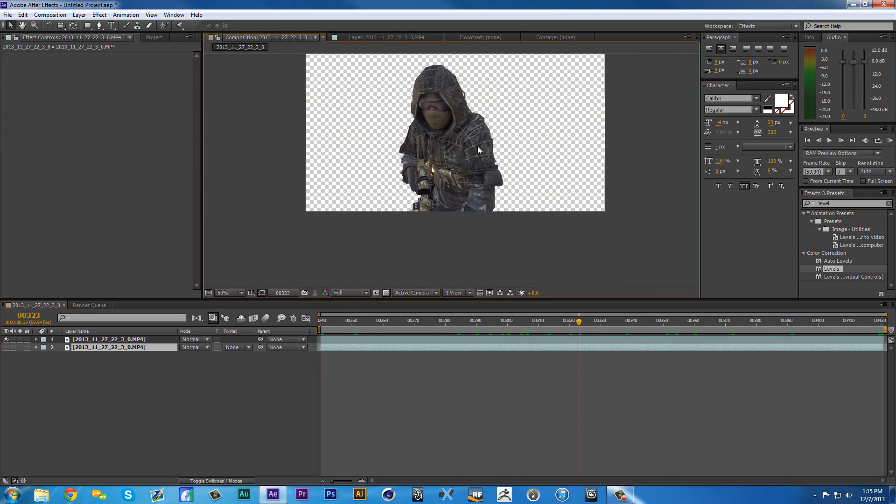
{"action": "left_click_drag", "start_coordinate": [480, 185], "coordinate": [486, 232]}
{"action": "left_click", "coordinate": [240, 292]}
{"action": "left_click", "coordinate": [254, 314]}
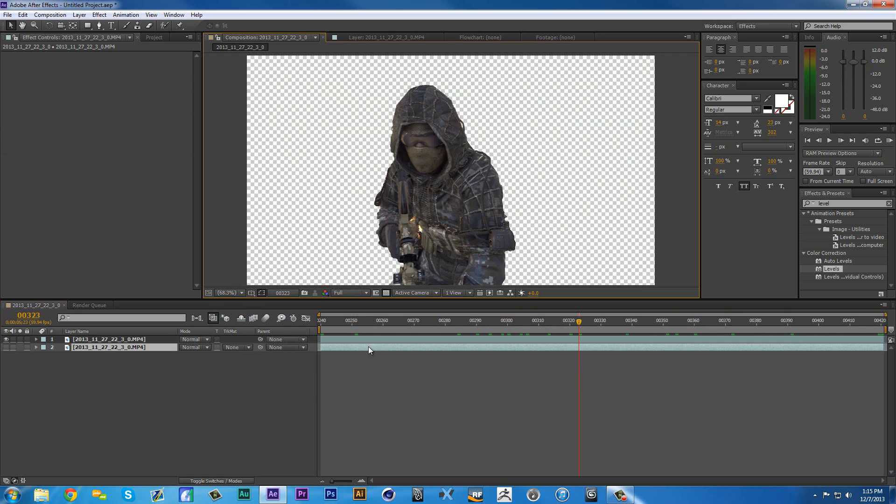
{"action": "left_click_drag", "start_coordinate": [338, 322], "coordinate": [395, 333]}
{"action": "left_click_drag", "start_coordinate": [850, 342], "coordinate": [893, 345]}
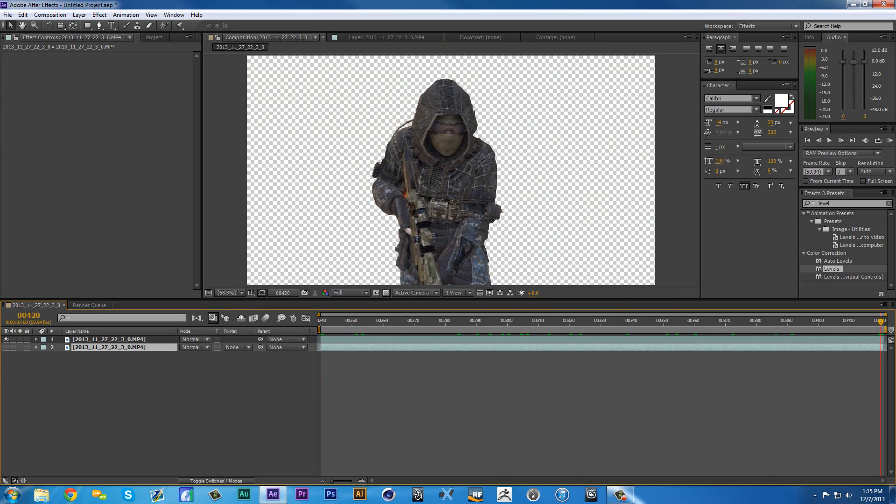
- Show the lower footage layer again and return to frame 240
{"action": "left_click", "coordinate": [6, 348]}
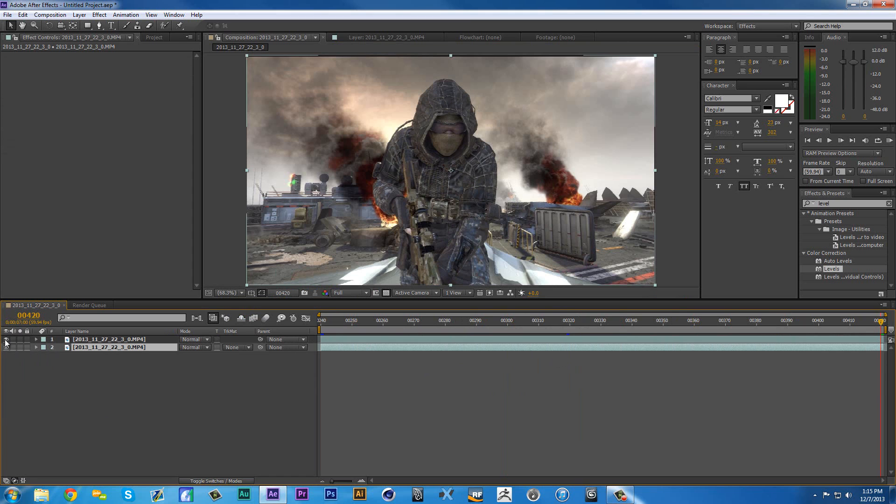
{"action": "left_click", "coordinate": [320, 322]}
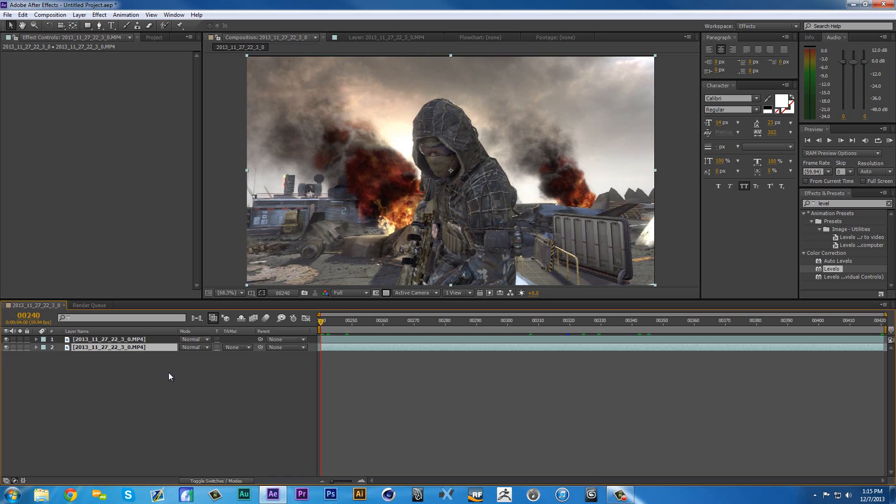
- Create a new white solid layer named Optical Flares at 1280 by 720 px
{"action": "right_click", "coordinate": [212, 374]}
{"action": "right_click", "coordinate": [133, 379]}
{"action": "mouse_move", "coordinate": [233, 385]}
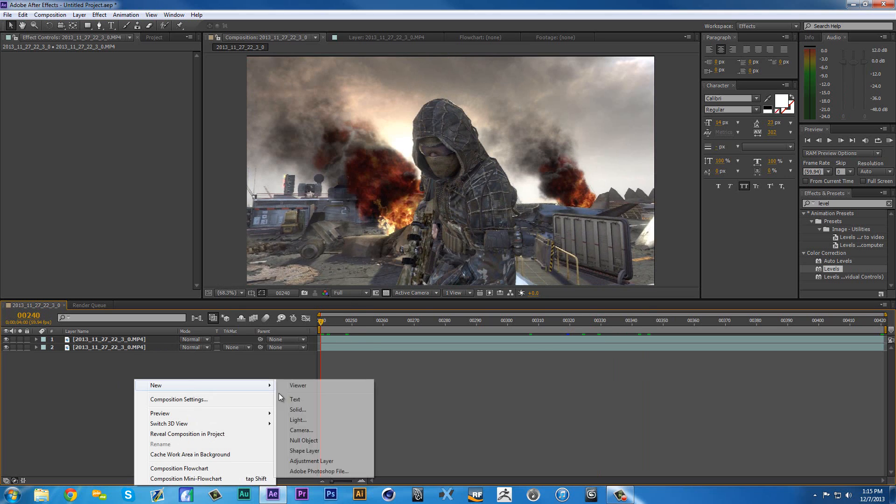
{"action": "left_click", "coordinate": [311, 409]}
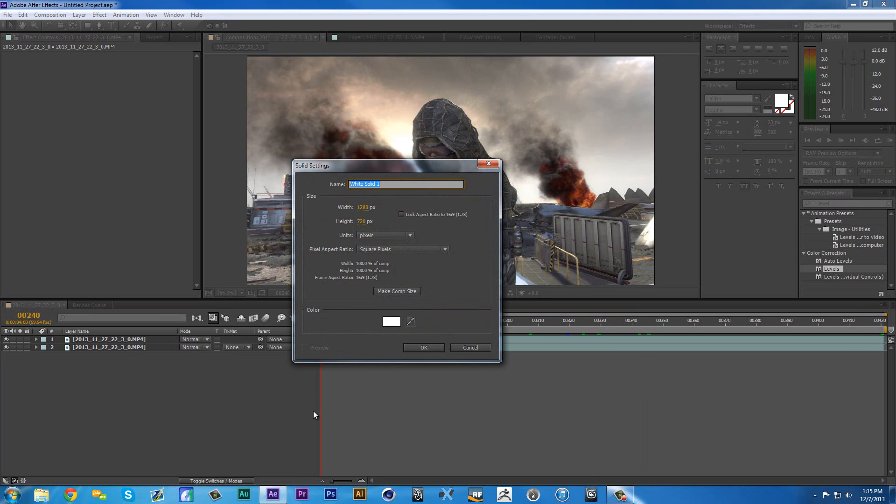
{"action": "type", "text": "Co"}
{"action": "type", "text": "toc"}
{"action": "key", "text": "BackSpace"}
{"action": "key", "text": "BackSpace"}
{"action": "type", "text": "ical Flares"}
{"action": "key", "text": "Return"}
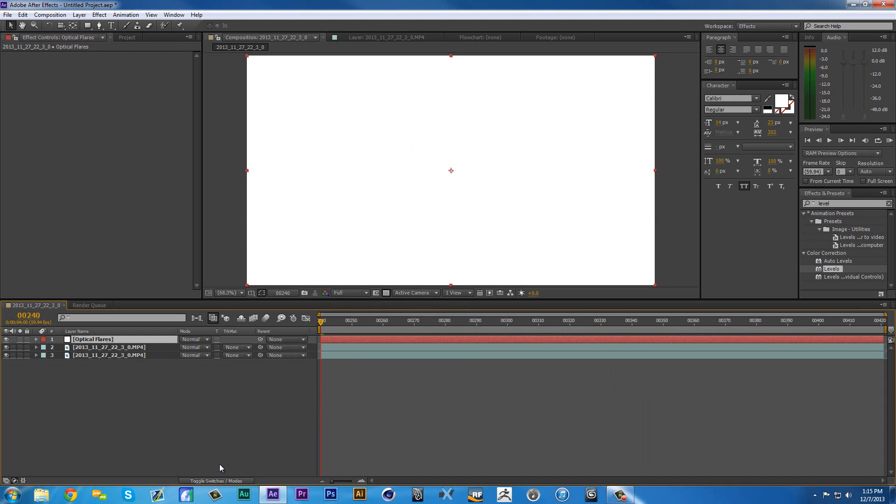
- Turn the Optical Flares solid into an adjustment layer and place it between the two footage layers
{"action": "key", "text": "F4"}
{"action": "left_click", "coordinate": [224, 340]}
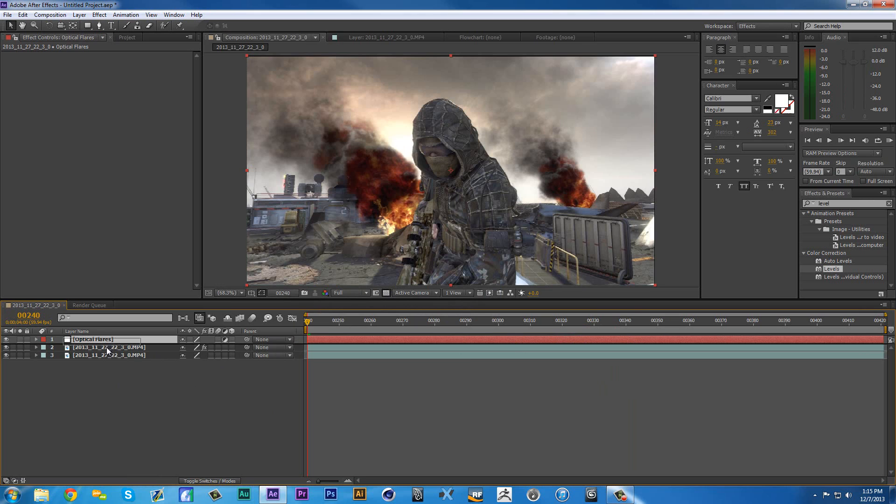
{"action": "left_click_drag", "start_coordinate": [107, 347], "coordinate": [108, 351]}
- Apply the Video Copilot Optical Flares effect to the Optical Flares layer and set its render mode to Over Original
{"action": "left_click", "coordinate": [838, 203]}
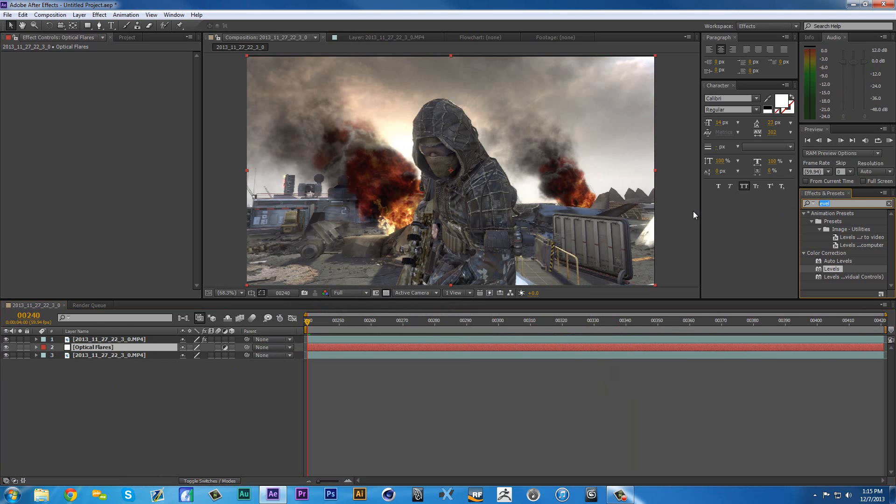
{"action": "type", "text": "optica"}
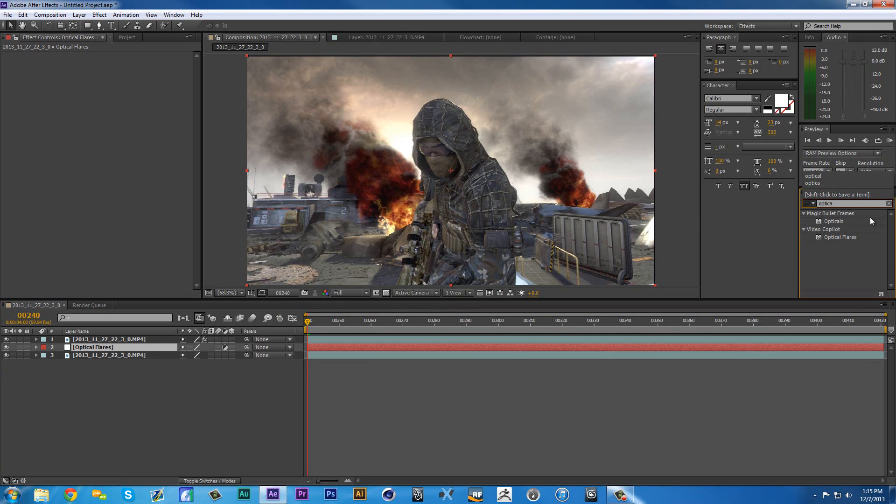
{"action": "left_click_drag", "start_coordinate": [844, 240], "coordinate": [107, 348]}
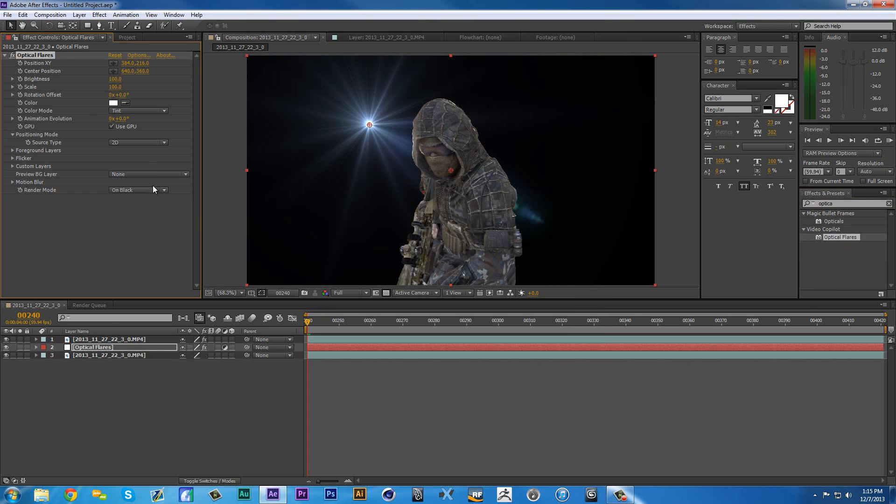
{"action": "left_click", "coordinate": [150, 190]}
{"action": "left_click", "coordinate": [140, 221]}
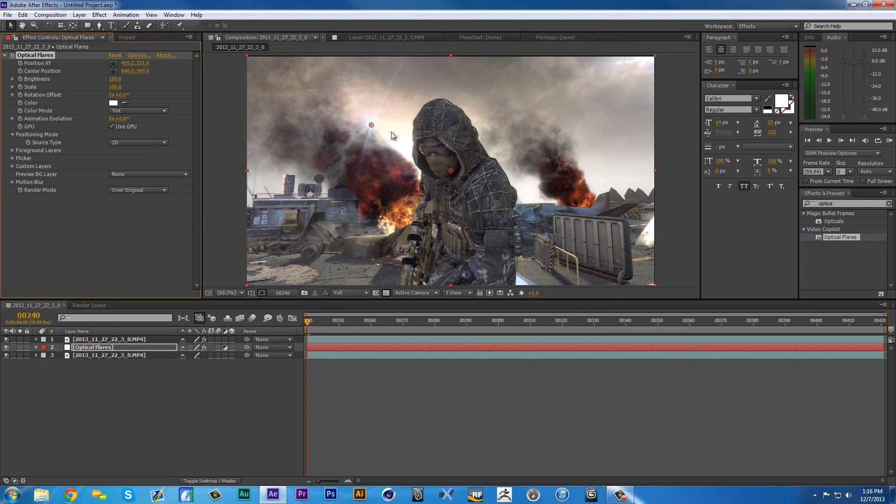
- Move the flare to the edge of the soldier's hood at about 515.7, 278.9 and its center position to about 1282, 720
{"action": "left_click_drag", "start_coordinate": [371, 125], "coordinate": [411, 144]}
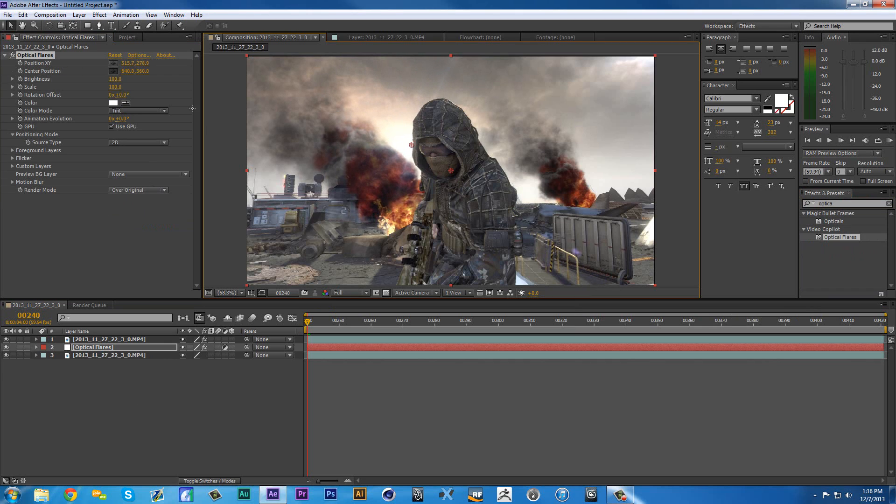
{"action": "left_click", "coordinate": [655, 286]}
- Load the Blindness preset from the Pro Presets 2 folder into the Optical Flares effect
{"action": "left_click", "coordinate": [140, 54]}
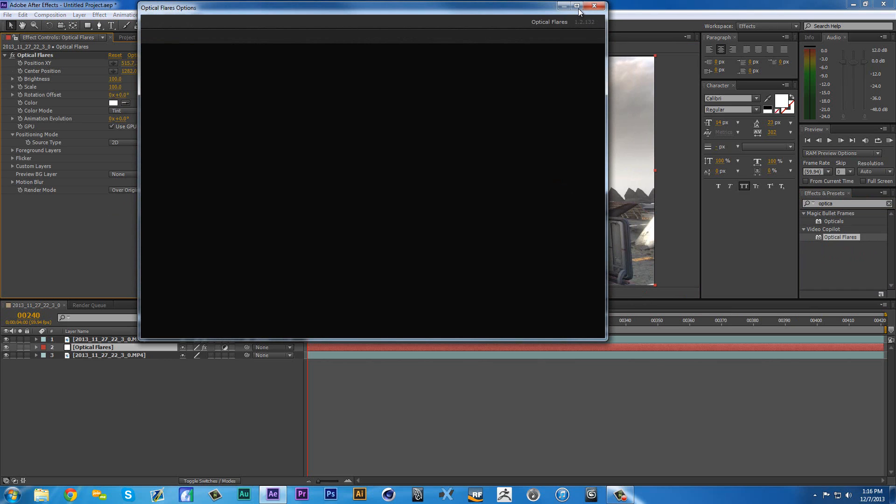
{"action": "left_click", "coordinate": [578, 7]}
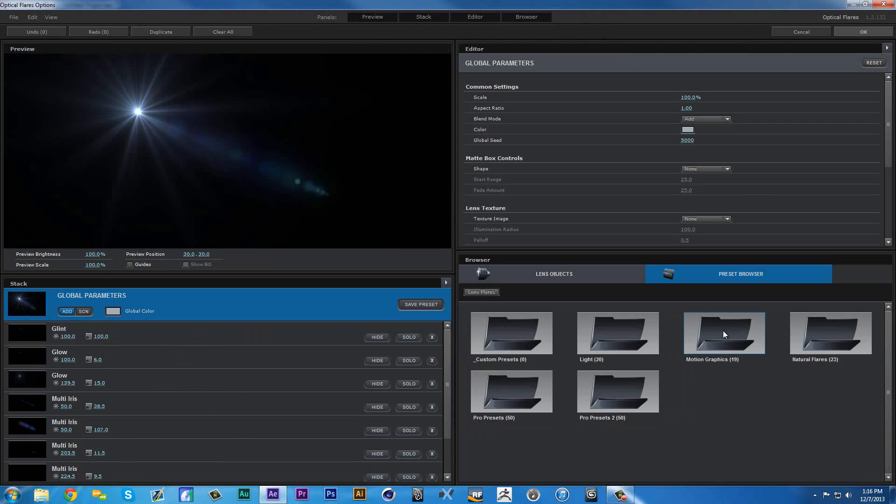
{"action": "left_click", "coordinate": [505, 327]}
{"action": "left_click", "coordinate": [617, 388]}
{"action": "left_click", "coordinate": [704, 394]}
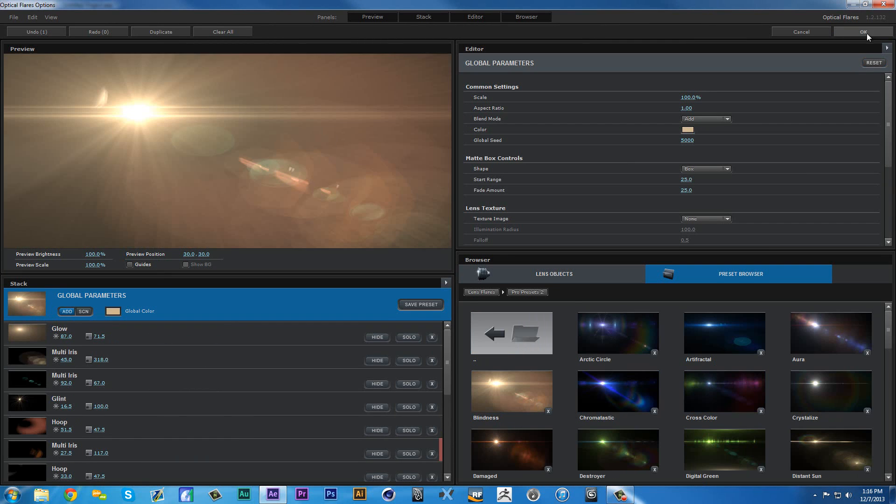
{"action": "left_click", "coordinate": [864, 31]}
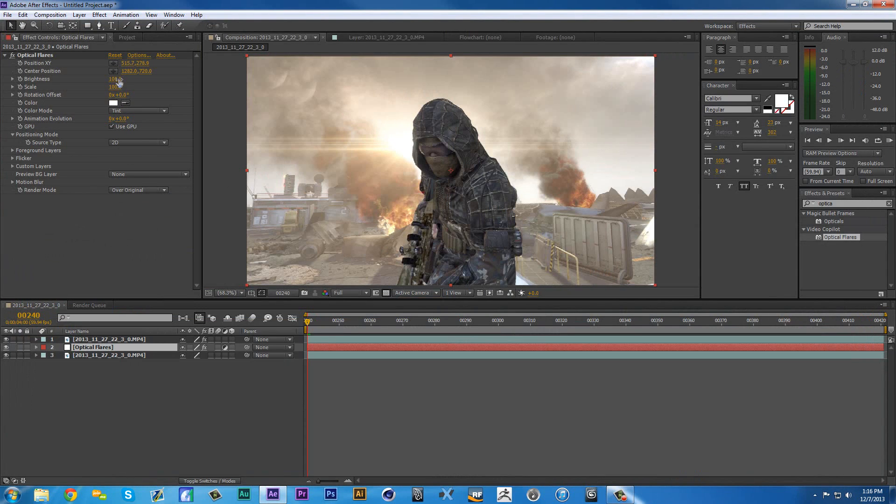
- Set the brightness of the Optical Flares effect to 50
{"action": "left_click", "coordinate": [115, 79]}
{"action": "type", "text": "50"}
{"action": "key", "text": "Return"}
{"action": "left_click", "coordinate": [215, 372]}
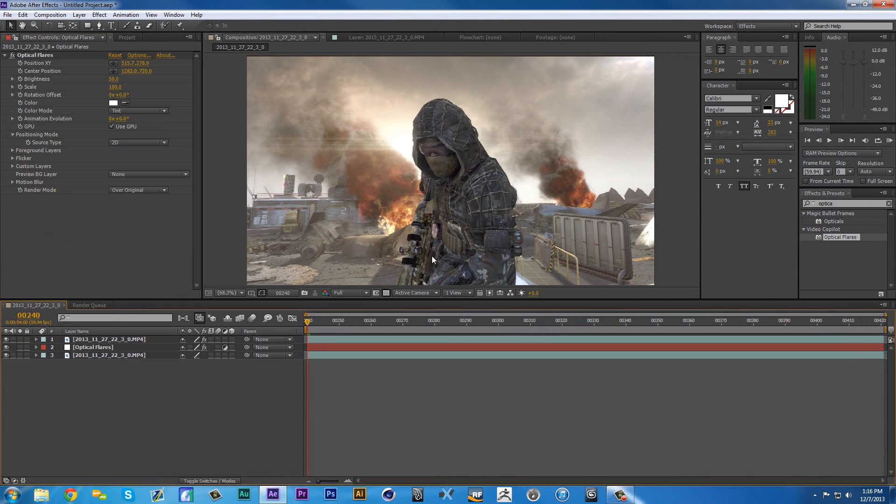
{"action": "left_click_drag", "start_coordinate": [427, 219], "coordinate": [421, 209]}
{"action": "left_click", "coordinate": [235, 293]}
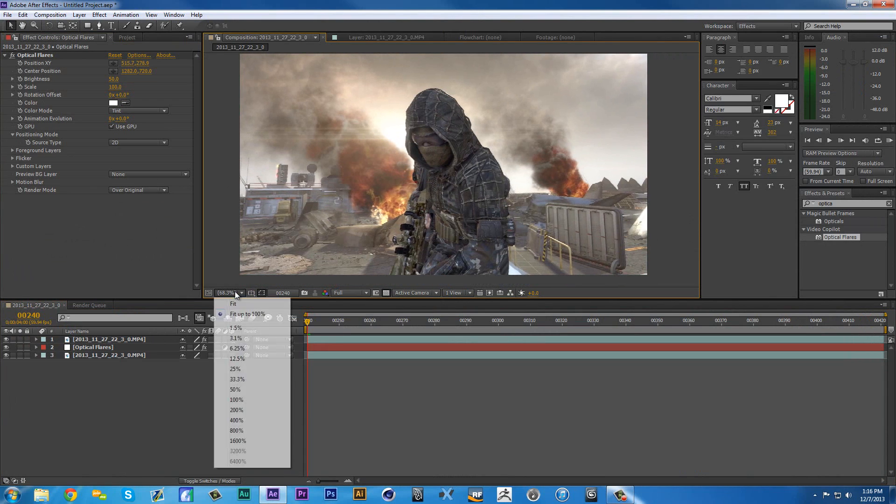
{"action": "left_click", "coordinate": [247, 311]}
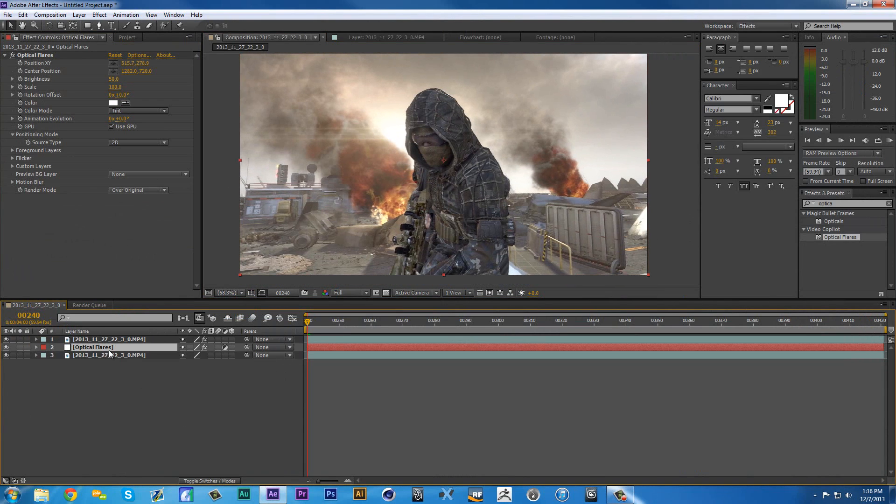
- Try lowering the top footage layer's opacity to 68% to see the light through the soldier
{"action": "left_click", "coordinate": [133, 339]}
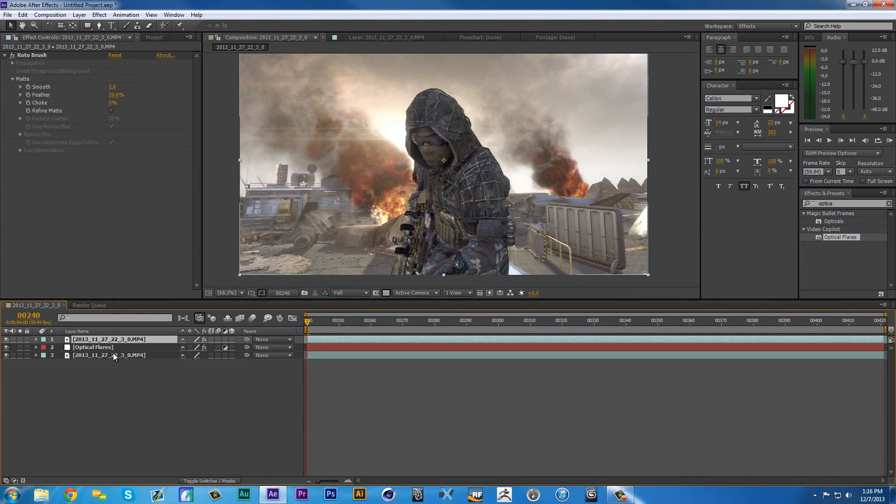
{"action": "key", "text": "t"}
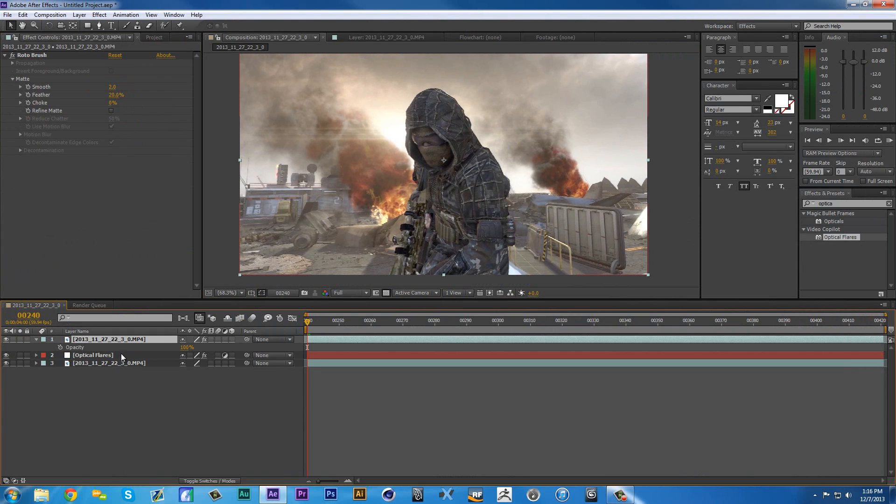
{"action": "left_click", "coordinate": [178, 347]}
{"action": "left_click_drag", "start_coordinate": [178, 347], "coordinate": [170, 348]}
{"action": "left_click", "coordinate": [174, 400]}
{"action": "scroll", "coordinate": [435, 167], "scroll_direction": "down", "scroll_amount": 1}
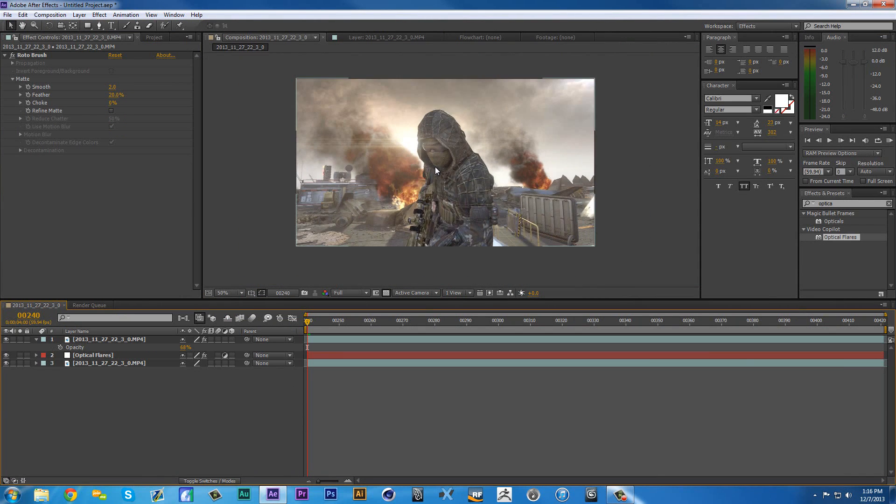
{"action": "scroll", "coordinate": [435, 167], "scroll_direction": "up", "scroll_amount": 1}
- Restore the top footage layer's opacity to 100% and collapse the layer's properties
{"action": "left_click", "coordinate": [231, 293]}
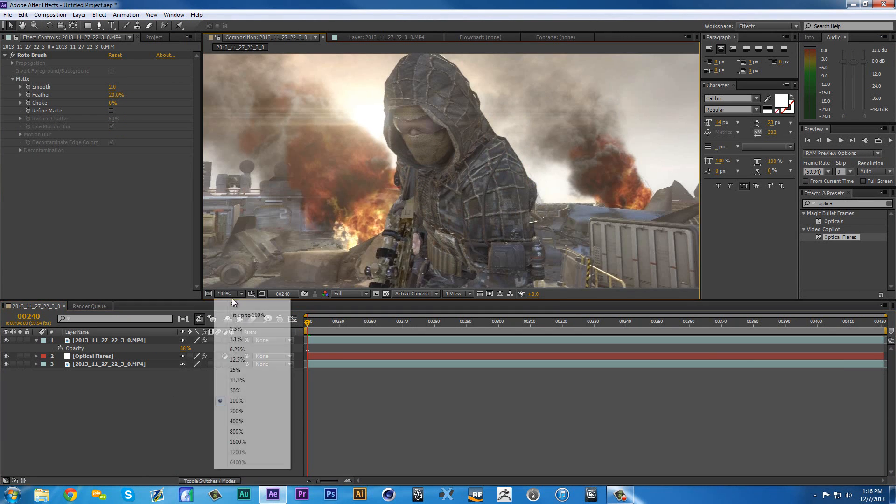
{"action": "left_click", "coordinate": [261, 315]}
{"action": "left_click_drag", "start_coordinate": [187, 348], "coordinate": [206, 348]}
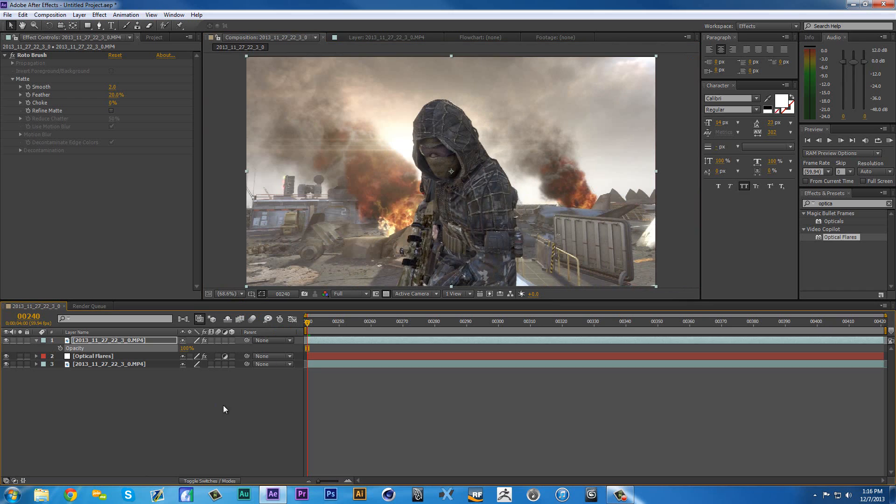
{"action": "left_click", "coordinate": [223, 404]}
{"action": "left_click", "coordinate": [120, 347]}
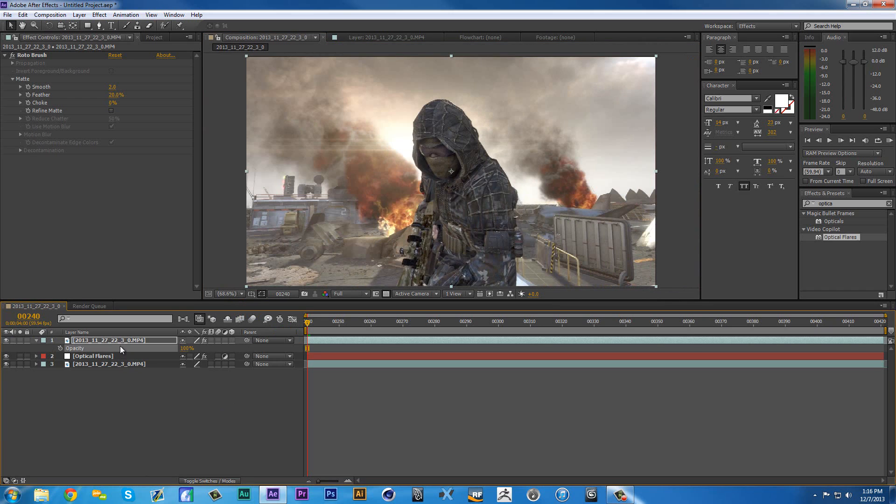
{"action": "left_click", "coordinate": [35, 341]}
- Create a new white solid layer named Blur at 1280 by 720 px
{"action": "right_click", "coordinate": [114, 405]}
{"action": "mouse_move", "coordinate": [148, 307]}
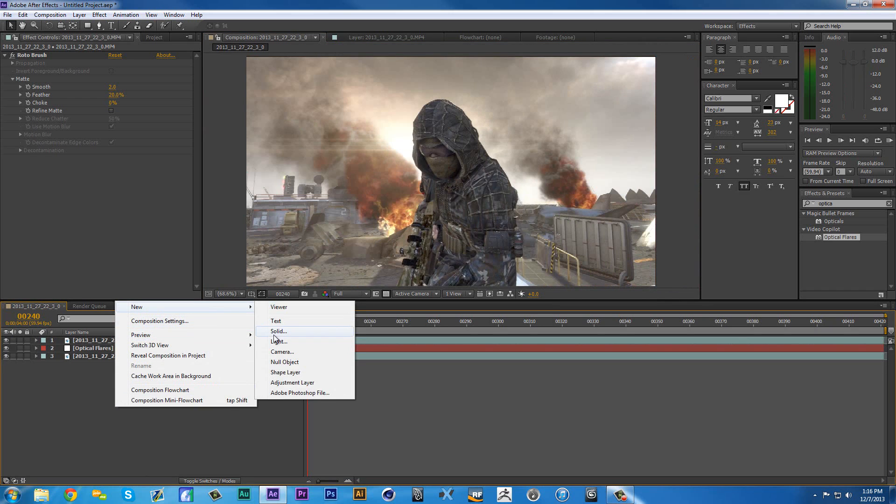
{"action": "left_click", "coordinate": [274, 336]}
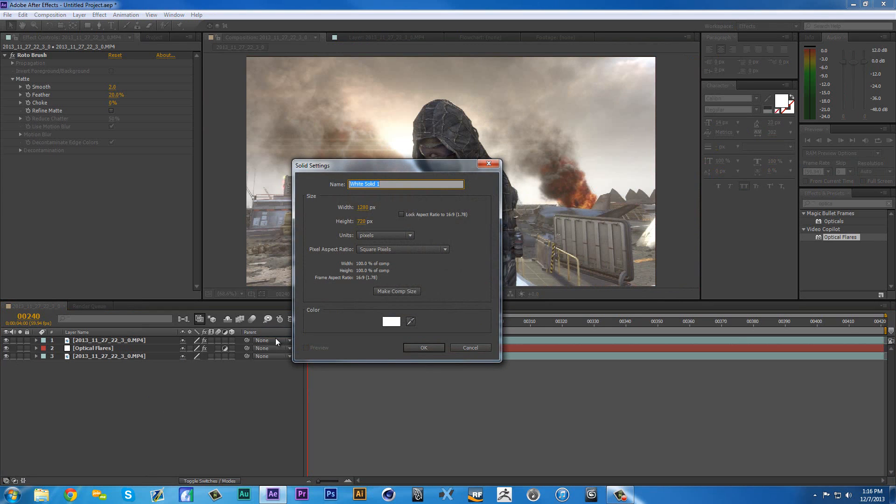
{"action": "type", "text": "a"}
{"action": "type", "text": "lur"}
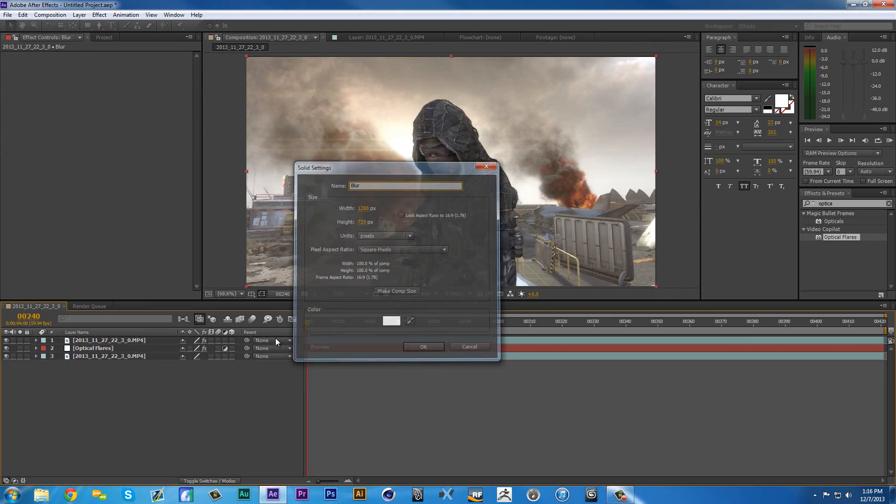
{"action": "key", "text": "Return"}
- Place the Blur solid directly beneath the top footage layer and turn it into an adjustment layer
{"action": "left_click_drag", "start_coordinate": [96, 343], "coordinate": [102, 353]}
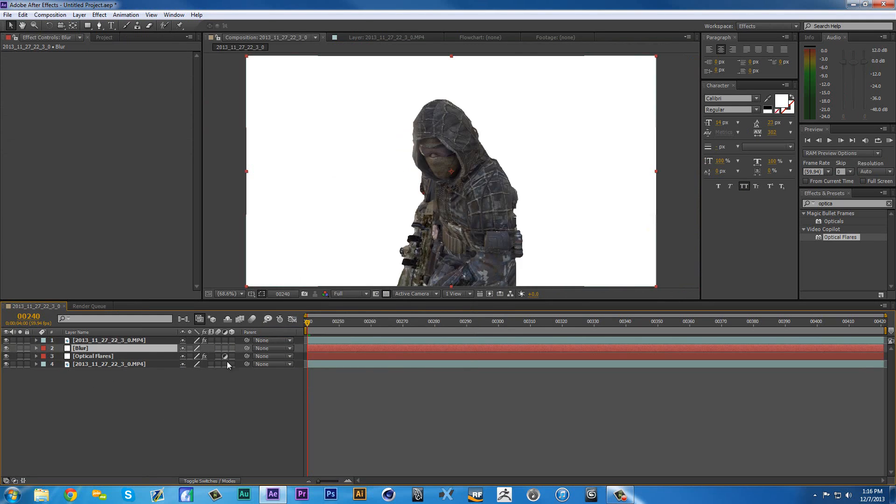
{"action": "left_click", "coordinate": [225, 349]}
- Apply the Fast Blur effect to the Blur layer with a blurriness of 10
{"action": "left_click_drag", "start_coordinate": [838, 204], "coordinate": [689, 214]}
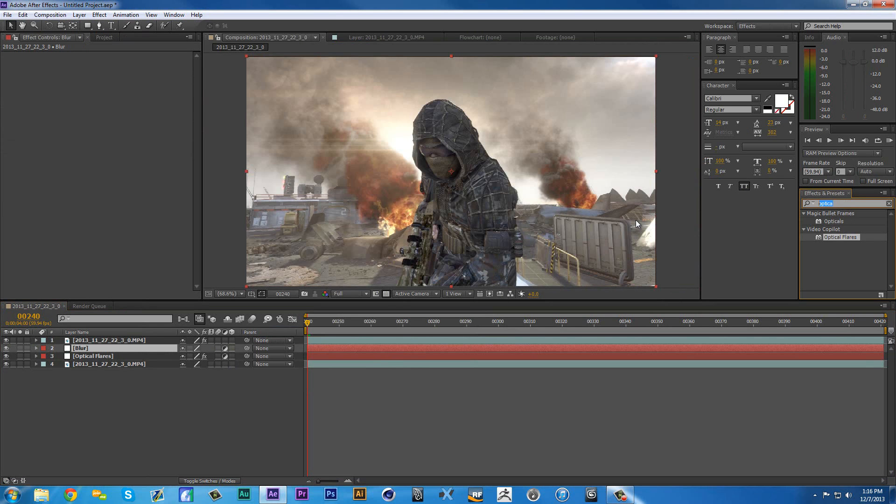
{"action": "type", "text": "fast"}
{"action": "scroll", "coordinate": [844, 242], "scroll_direction": "down", "scroll_amount": 1}
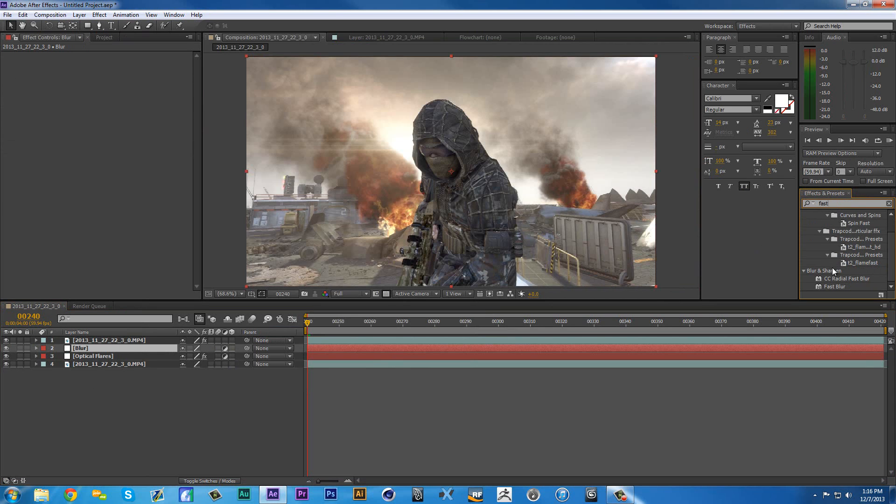
{"action": "left_click_drag", "start_coordinate": [839, 285], "coordinate": [84, 348]}
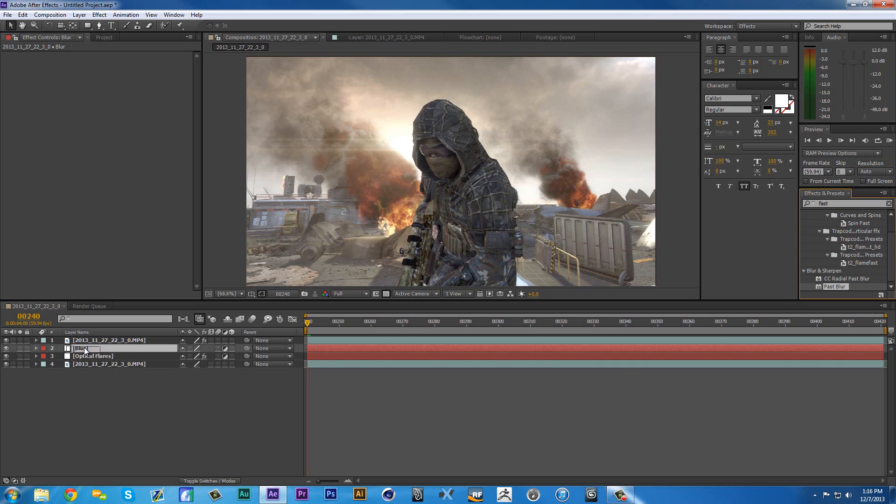
{"action": "left_click", "coordinate": [115, 78]}
{"action": "left_click", "coordinate": [117, 63]}
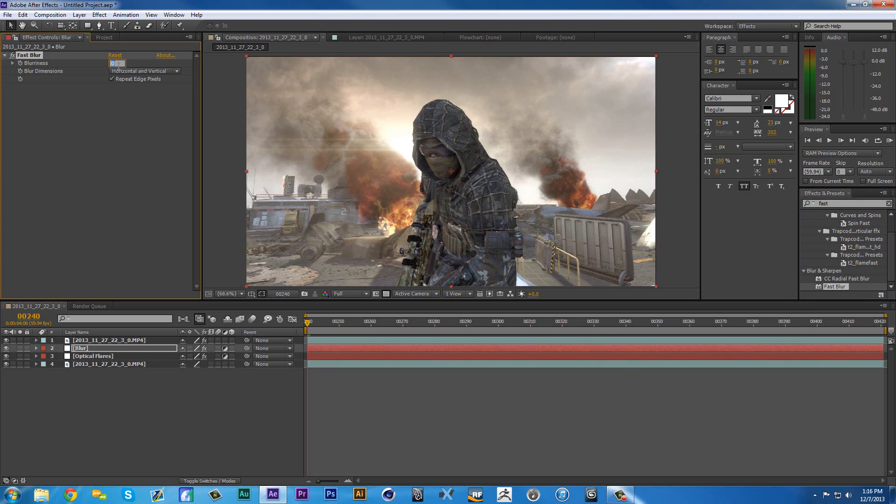
{"action": "type", "text": "10"}
{"action": "key", "text": "Return"}
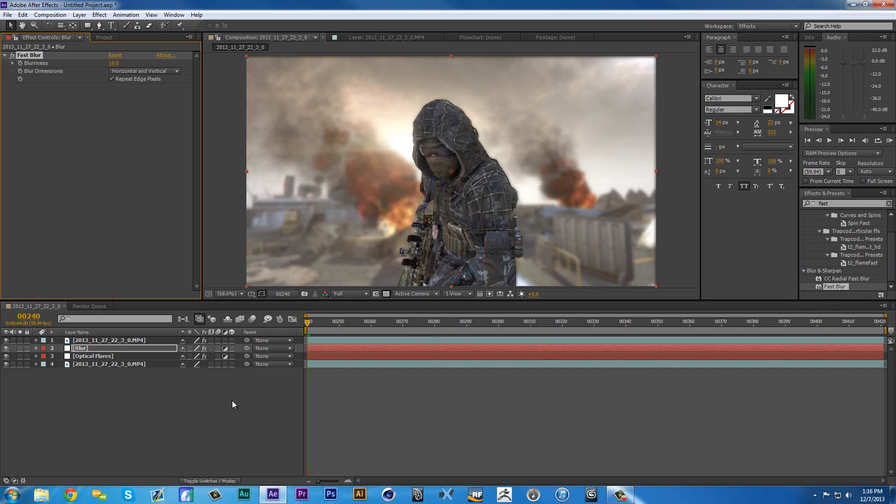
{"action": "left_click", "coordinate": [239, 429]}
- Reduce the blurriness of the Blur layer's Fast Blur effect to 5
{"action": "left_click", "coordinate": [114, 63]}
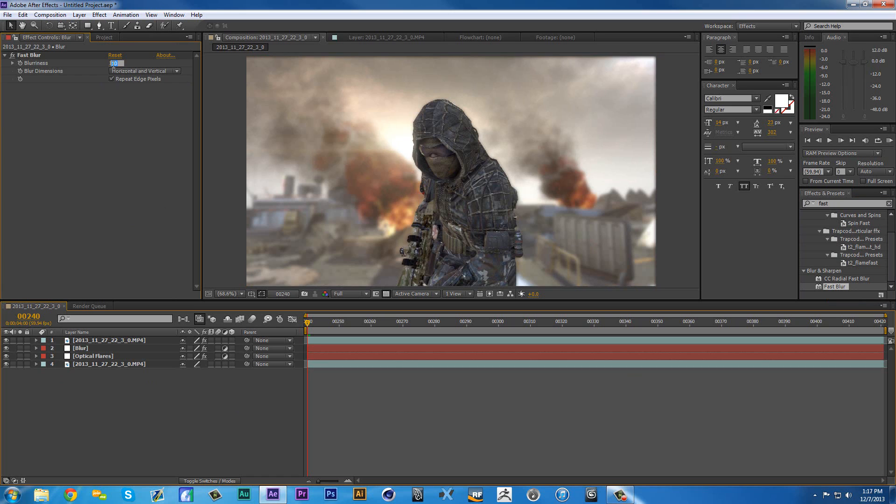
{"action": "type", "text": "5"}
{"action": "key", "text": "Return"}
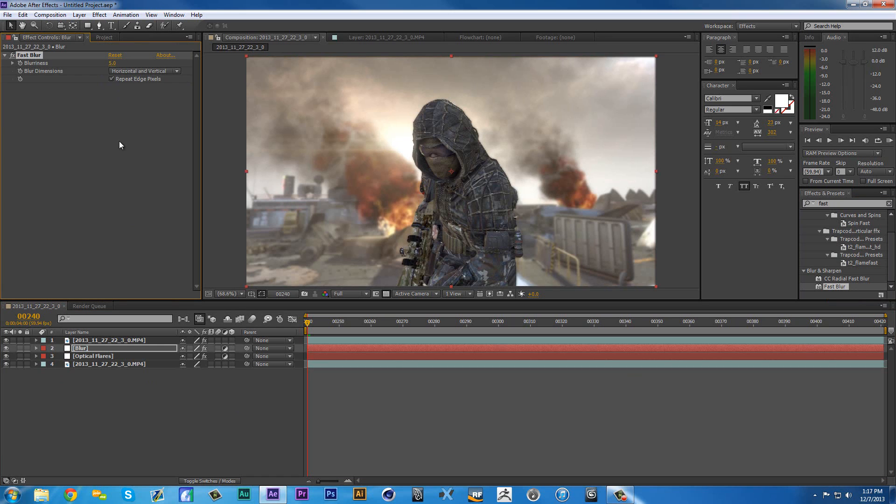
- Create a new white solid layer named Color Correction at 1280 by 720 px above all other layers
{"action": "right_click", "coordinate": [132, 447]}
{"action": "mouse_move", "coordinate": [254, 348]}
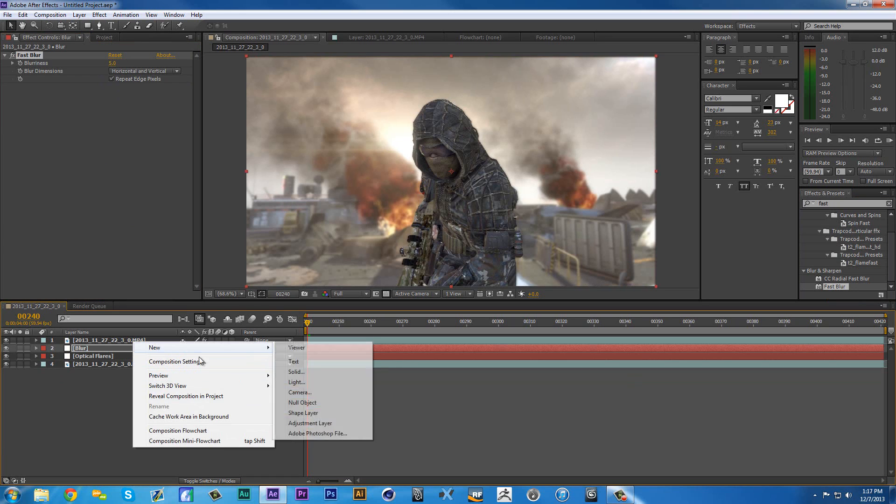
{"action": "left_click", "coordinate": [293, 375]}
{"action": "type", "text": "Color Corr"}
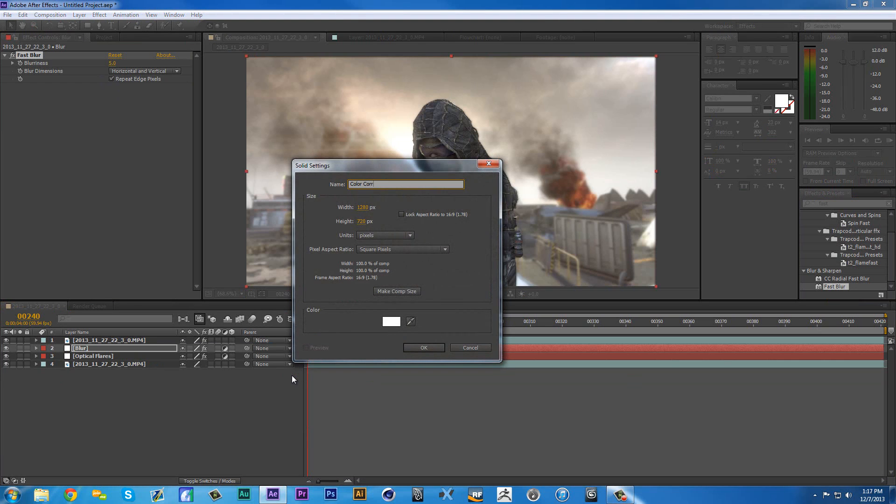
{"action": "type", "text": "ection"}
{"action": "key", "text": "Return"}
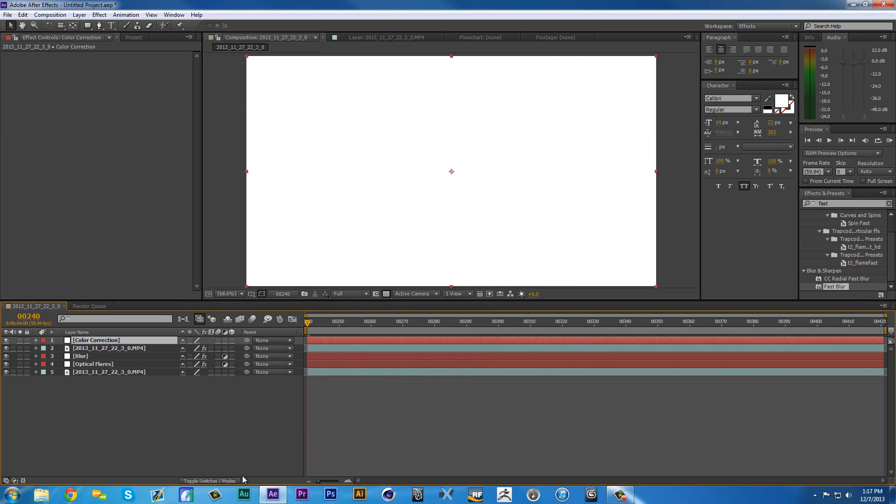
- Turn the Color Correction solid into an adjustment layer
{"action": "left_click", "coordinate": [233, 480]}
{"action": "left_click", "coordinate": [216, 481]}
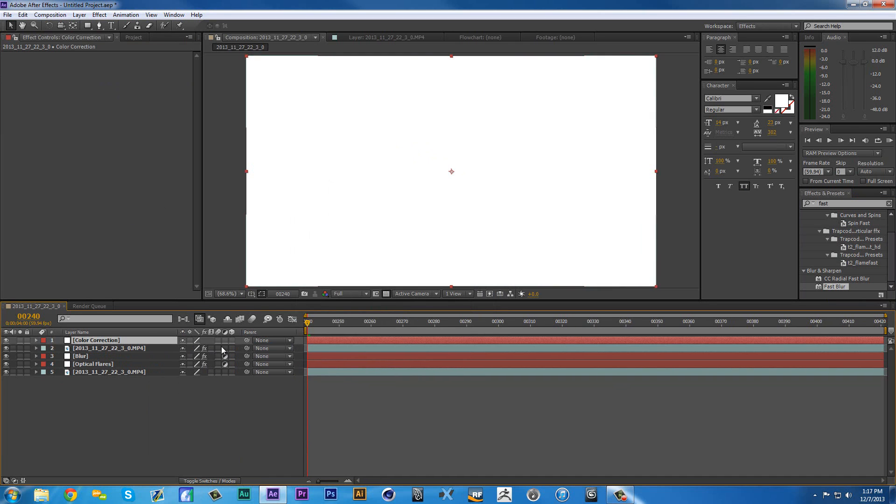
{"action": "left_click", "coordinate": [224, 340]}
- Apply the saved animation preset with Brightness & Contrast, Mojo, Sharpen, RSMB and Curves to the Color Correction layer and collapse its effects
{"action": "left_click", "coordinate": [126, 14]}
{"action": "left_click", "coordinate": [140, 34]}
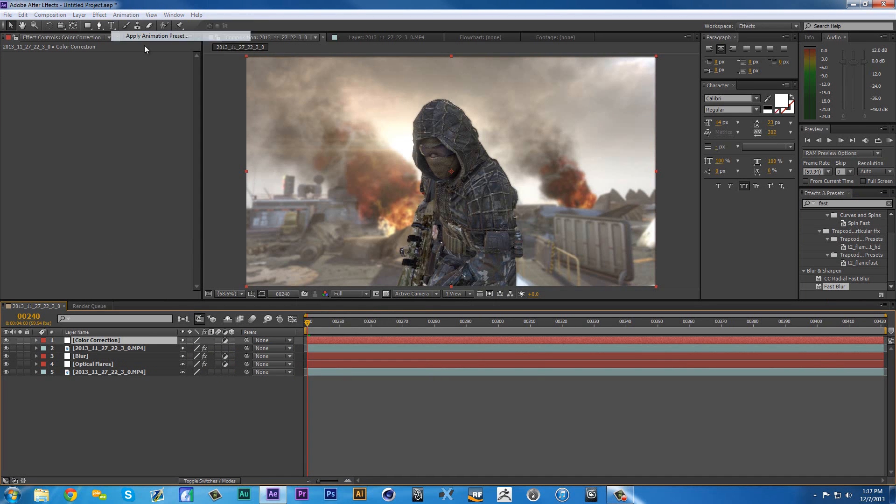
{"action": "left_click", "coordinate": [220, 377]}
{"action": "left_click", "coordinate": [470, 448]}
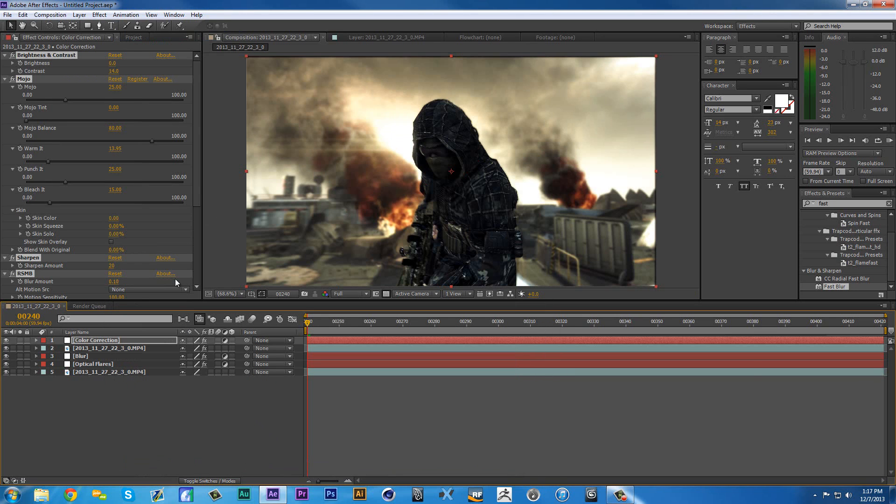
{"action": "left_click", "coordinate": [5, 79], "text": "ctrl"}
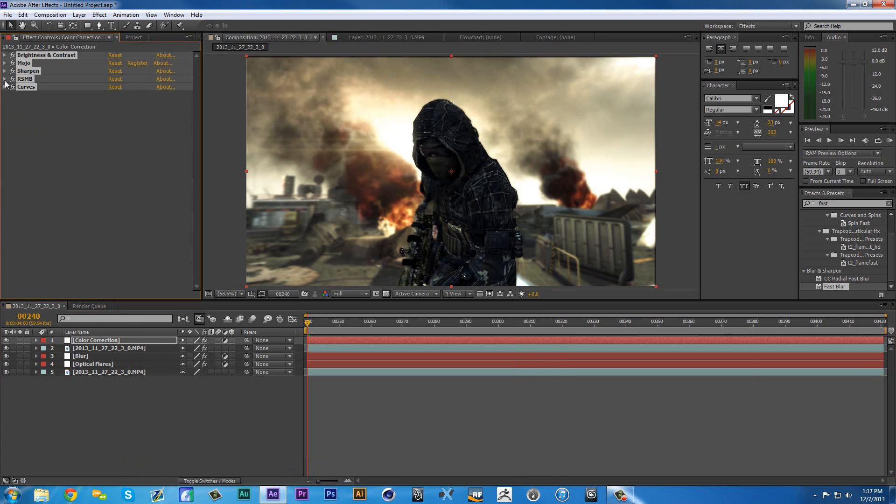
- Import Letterbox4.png from the Video Library folder and place it in the composition as the top layer above Color Correction
{"action": "right_click", "coordinate": [158, 414]}
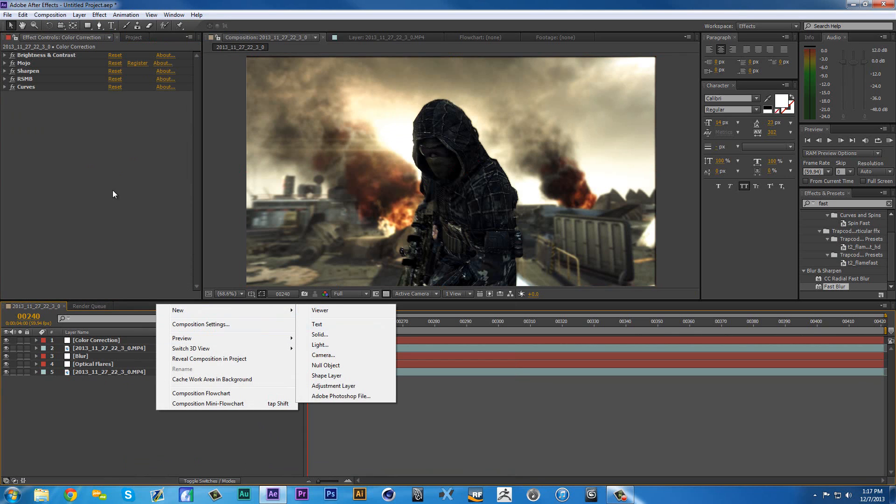
{"action": "left_click", "coordinate": [134, 37]}
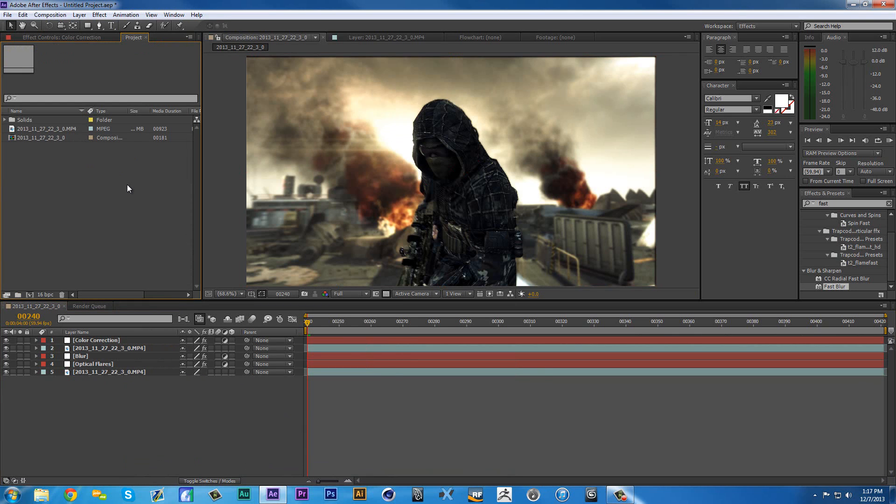
{"action": "double_click", "coordinate": [127, 188]}
{"action": "left_click", "coordinate": [306, 293]}
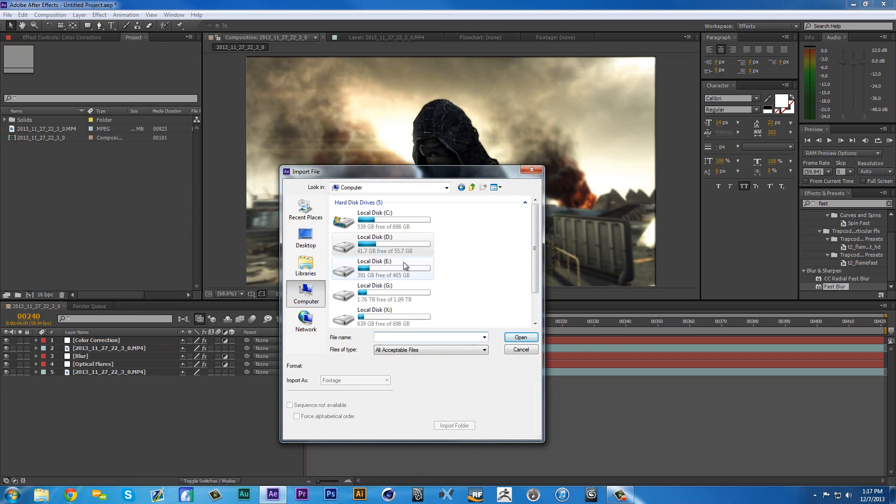
{"action": "double_click", "coordinate": [402, 269]}
{"action": "scroll", "coordinate": [400, 273], "scroll_direction": "right", "scroll_amount": 2}
{"action": "double_click", "coordinate": [358, 240]}
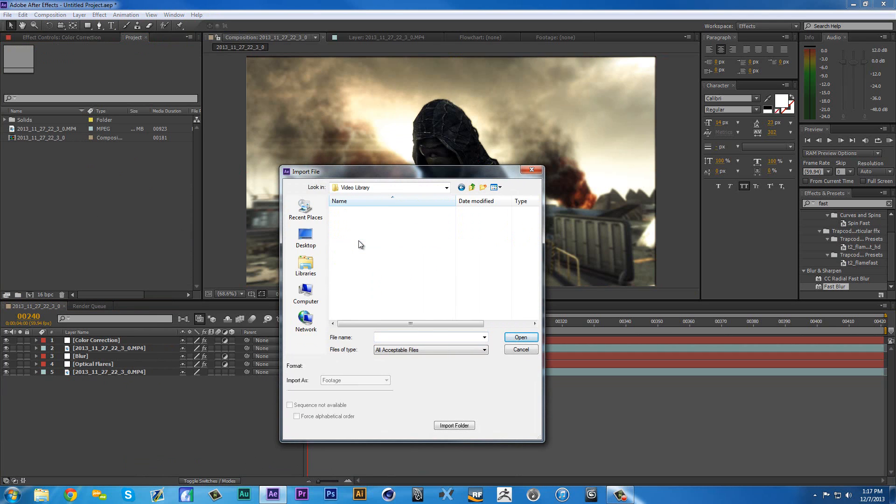
{"action": "scroll", "coordinate": [366, 280], "scroll_direction": "down", "scroll_amount": 5}
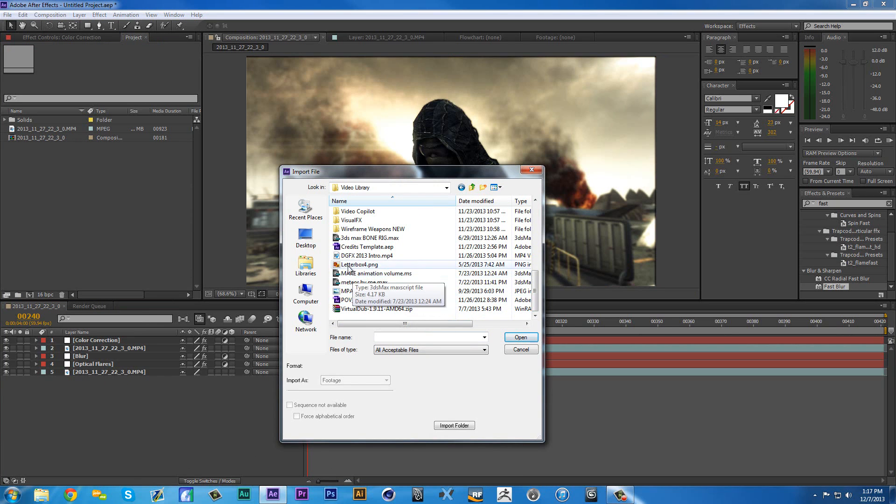
{"action": "left_click", "coordinate": [359, 265]}
{"action": "left_click", "coordinate": [521, 337]}
{"action": "left_click_drag", "start_coordinate": [26, 130], "coordinate": [103, 340]}
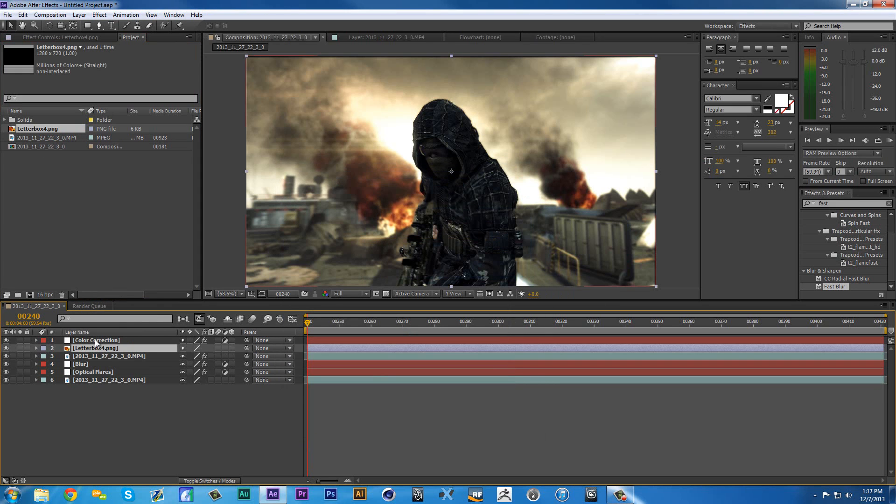
{"action": "left_click", "coordinate": [166, 411]}
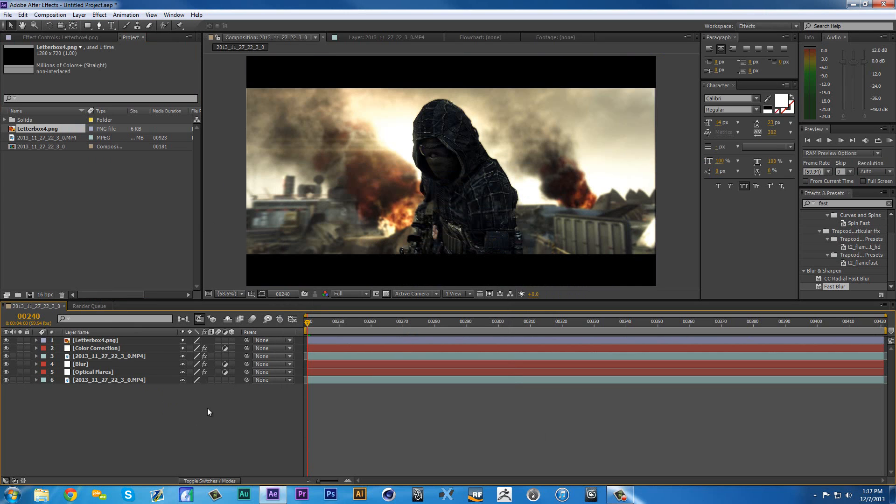
{"action": "key", "text": "period"}
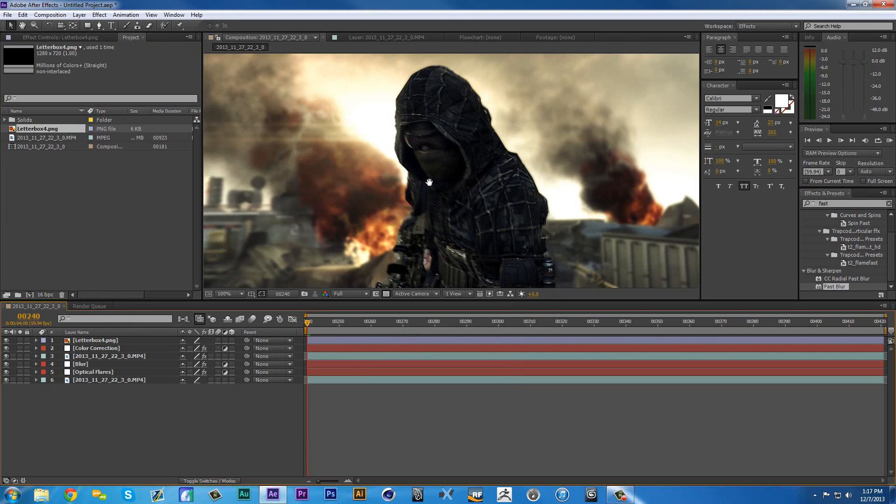
{"action": "left_click_drag", "start_coordinate": [429, 182], "coordinate": [399, 149]}
{"action": "left_click", "coordinate": [228, 291]}
{"action": "left_click", "coordinate": [245, 315]}
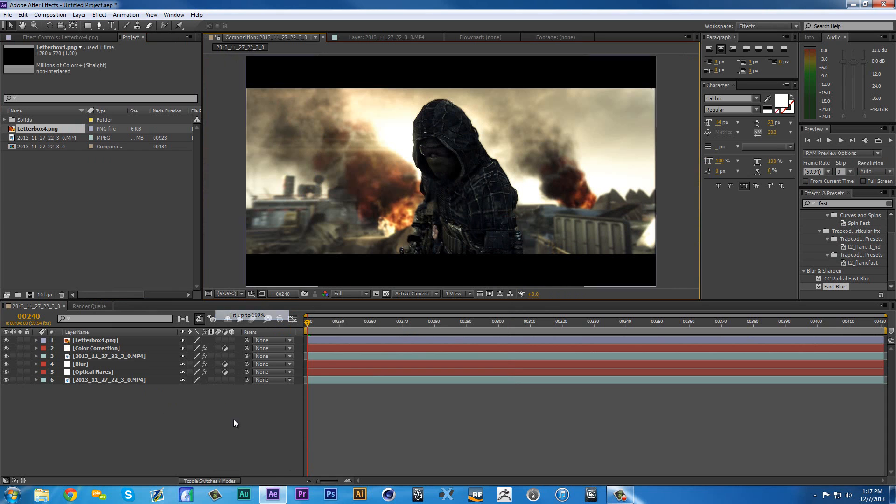
- At frame 305, create a text layer reading DGFX over the smoke beside the soldier and enlarge its font size
{"action": "left_click", "coordinate": [513, 322]}
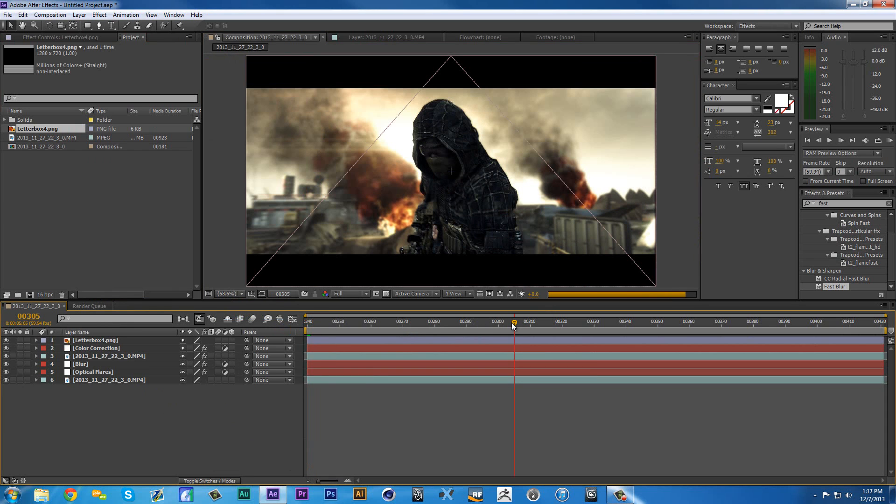
{"action": "right_click", "coordinate": [209, 421]}
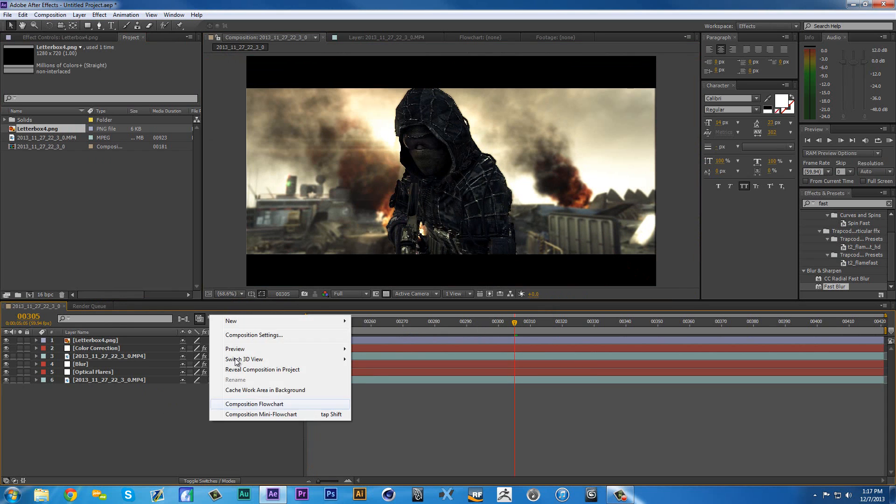
{"action": "left_click", "coordinate": [113, 405]}
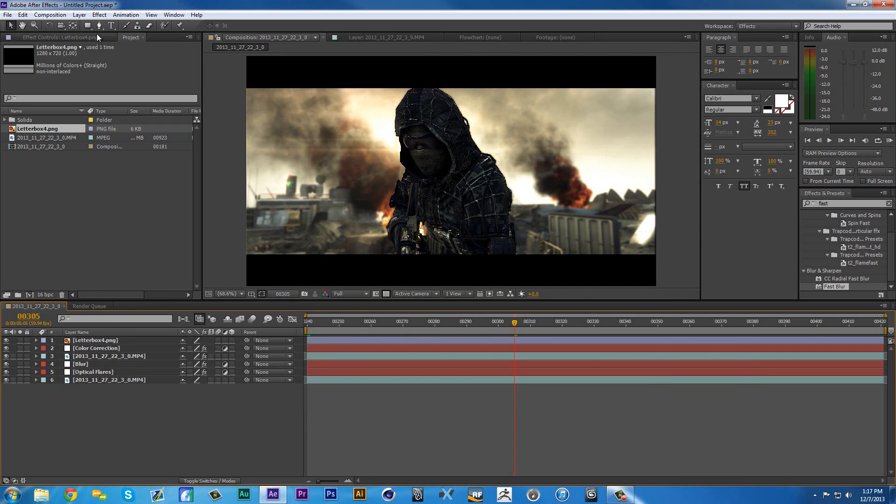
{"action": "key", "text": "ctrl+t"}
{"action": "left_click", "coordinate": [411, 206]}
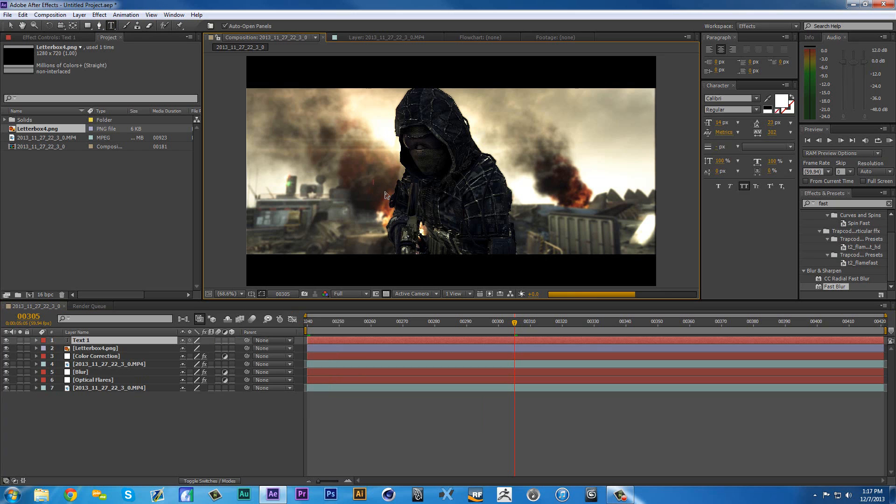
{"action": "type", "text": "DCFX"}
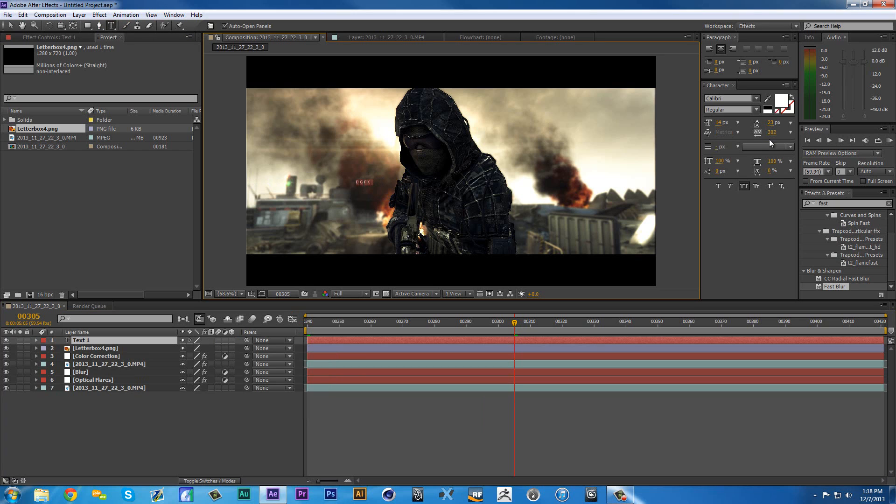
{"action": "left_click_drag", "start_coordinate": [719, 123], "coordinate": [746, 122]}
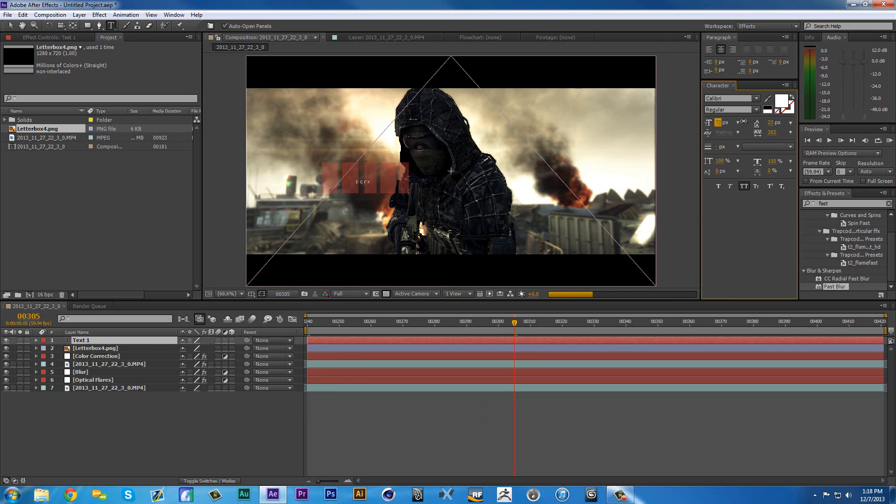
- Place the DGFX text layer directly beneath the rotoscoped soldier layer and shift the text sideways so the soldier partly covers it
{"action": "left_click_drag", "start_coordinate": [91, 343], "coordinate": [94, 365]}
{"action": "left_click", "coordinate": [137, 415]}
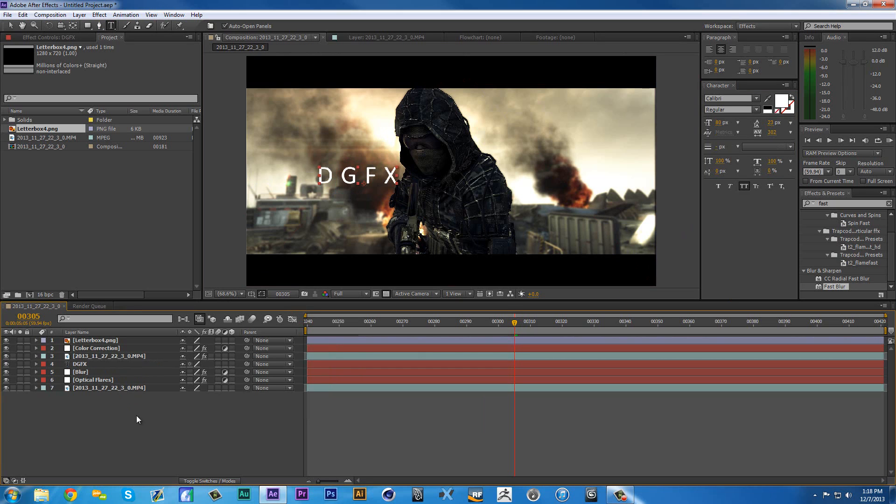
{"action": "key", "text": "v"}
{"action": "left_click_drag", "start_coordinate": [354, 210], "coordinate": [379, 215]}
{"action": "key", "text": "ctrl+z"}
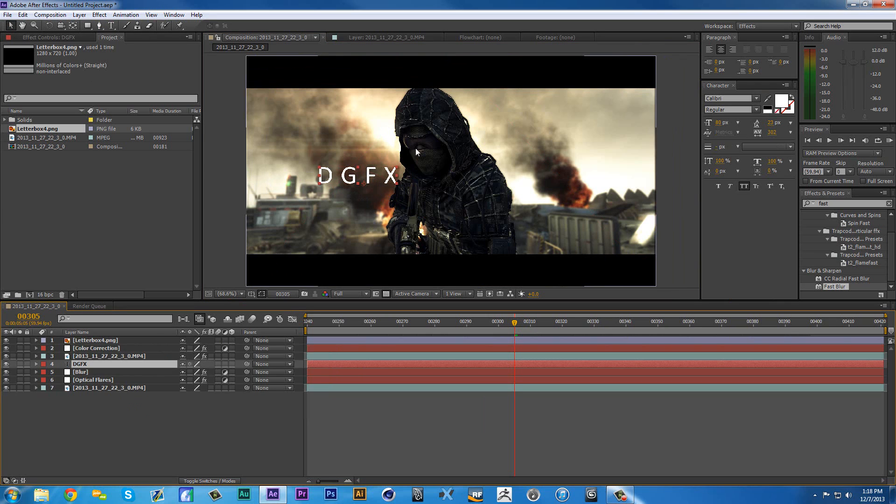
{"action": "left_click", "coordinate": [364, 174]}
{"action": "left_click_drag", "start_coordinate": [363, 173], "coordinate": [388, 172]}
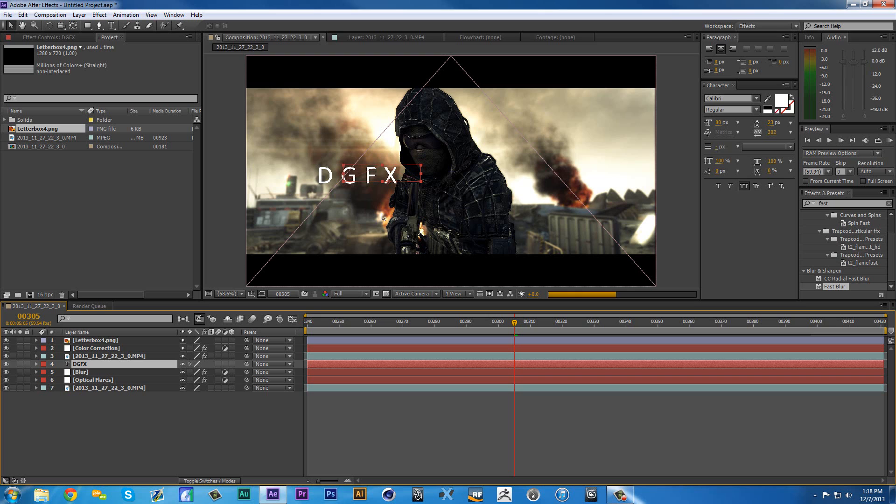
{"action": "left_click", "coordinate": [311, 407]}
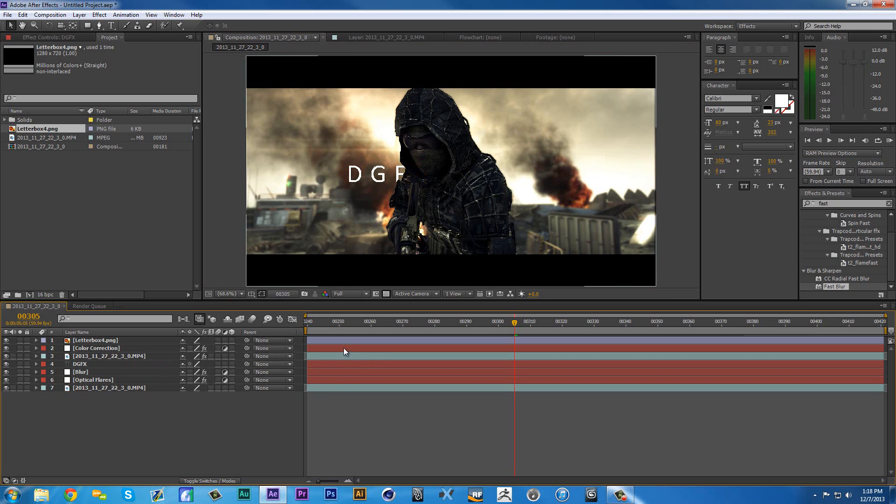
- Scrub from the start of the composition to frame 418 to examine how the soldier passes in front of the text
{"action": "left_click", "coordinate": [336, 322]}
{"action": "key", "text": "Home"}
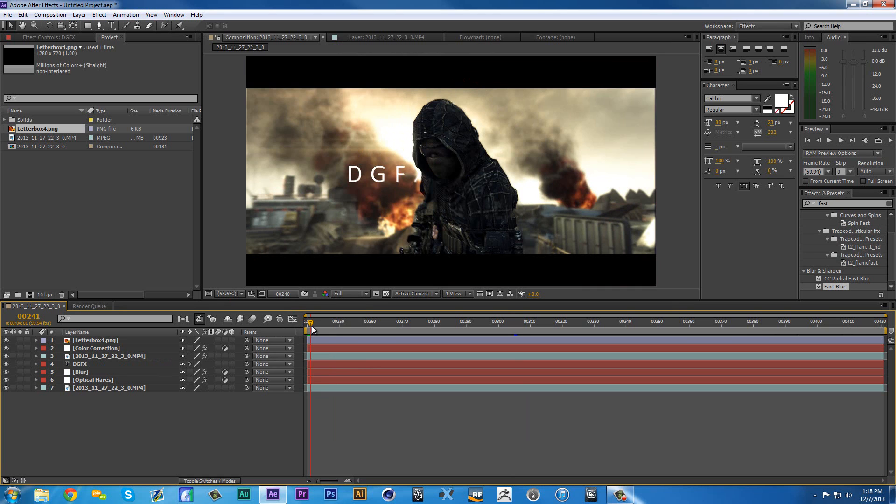
{"action": "left_click_drag", "start_coordinate": [312, 326], "coordinate": [876, 331]}
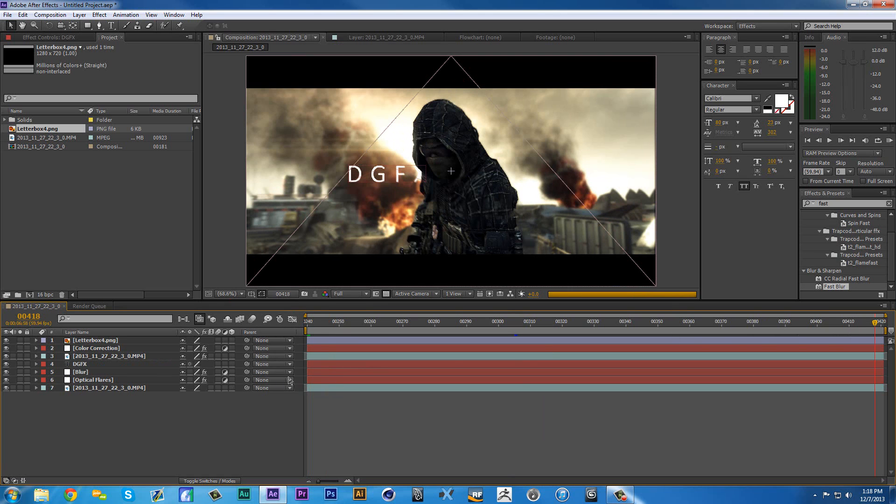
- Delete the DGFX text layer from the composition
{"action": "left_click", "coordinate": [94, 340]}
{"action": "left_click", "coordinate": [92, 365]}
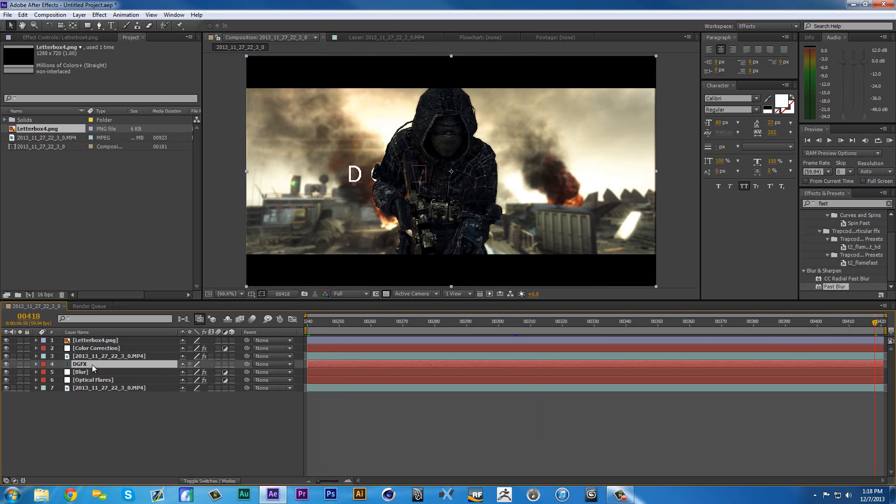
{"action": "key", "text": "Delete"}
- Solo the rotoscoped soldier layer, scrub through the composition to examine the cut-out, and return to the first frame
{"action": "left_click", "coordinate": [98, 356]}
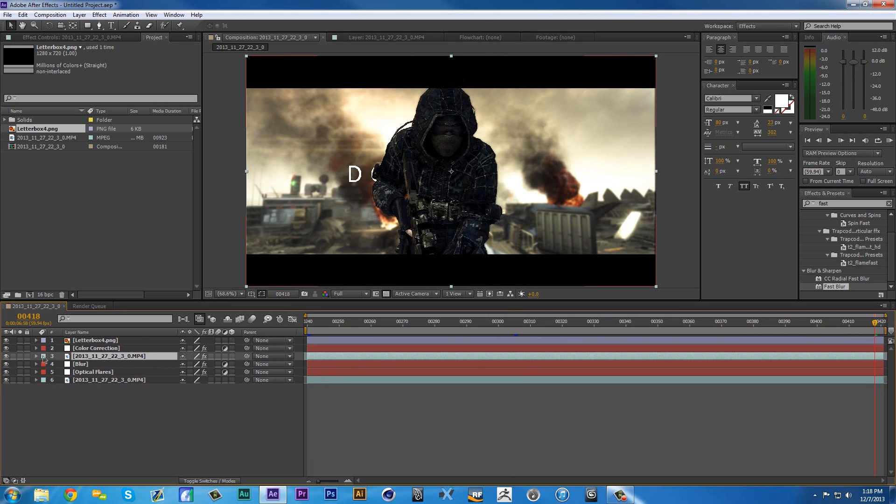
{"action": "left_click", "coordinate": [21, 356]}
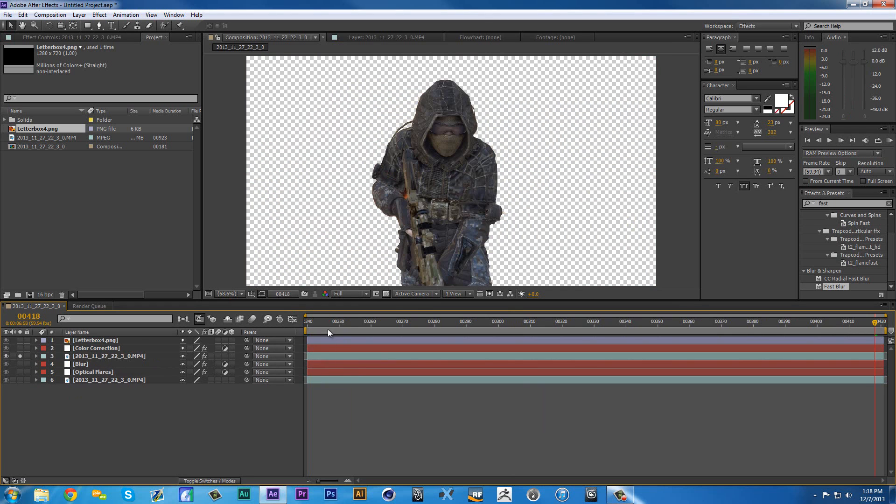
{"action": "left_click_drag", "start_coordinate": [328, 329], "coordinate": [675, 434]}
{"action": "left_click", "coordinate": [620, 496]}
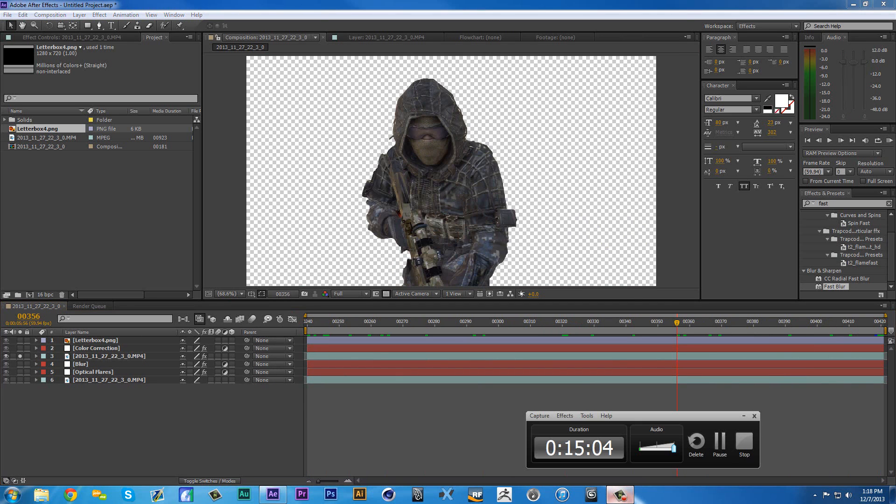
{"action": "left_click", "coordinate": [619, 499]}
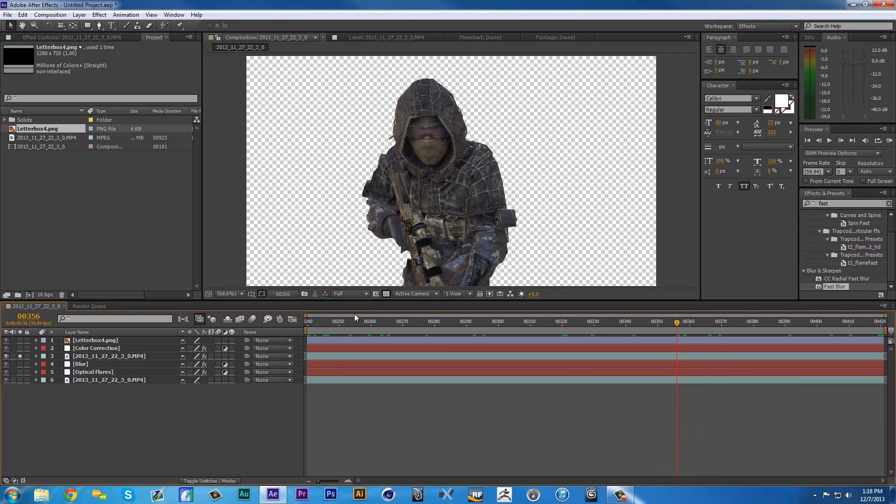
{"action": "left_click_drag", "start_coordinate": [336, 323], "coordinate": [85, 385]}
- Turn off solo on the rotoscoped soldier layer to show the full composite and return to the Selection tool
{"action": "left_click", "coordinate": [95, 356]}
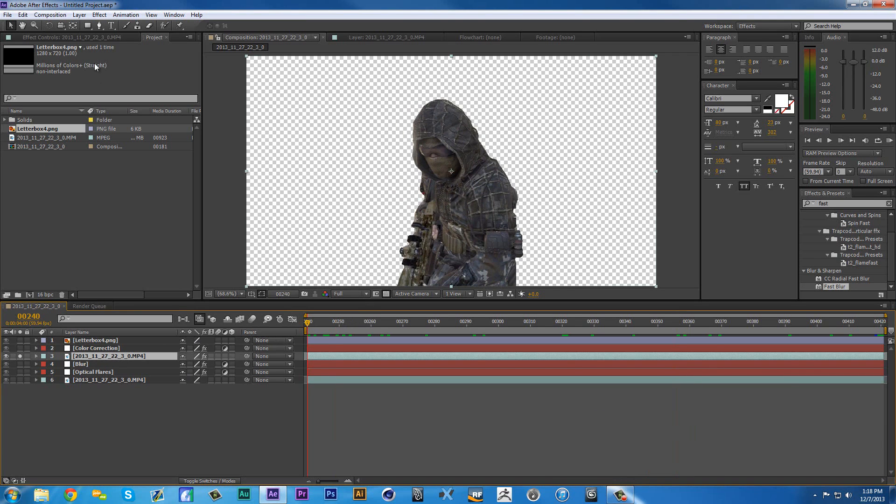
{"action": "left_click", "coordinate": [99, 25]}
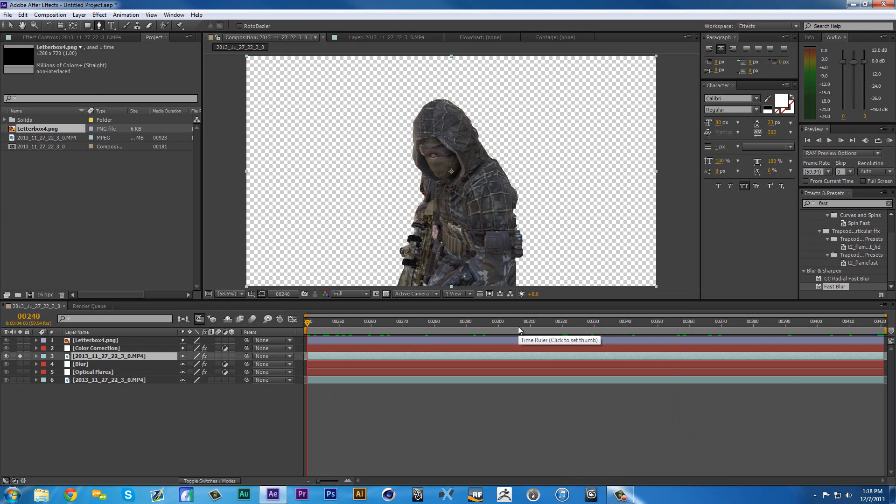
{"action": "left_click_drag", "start_coordinate": [91, 430], "coordinate": [97, 329]}
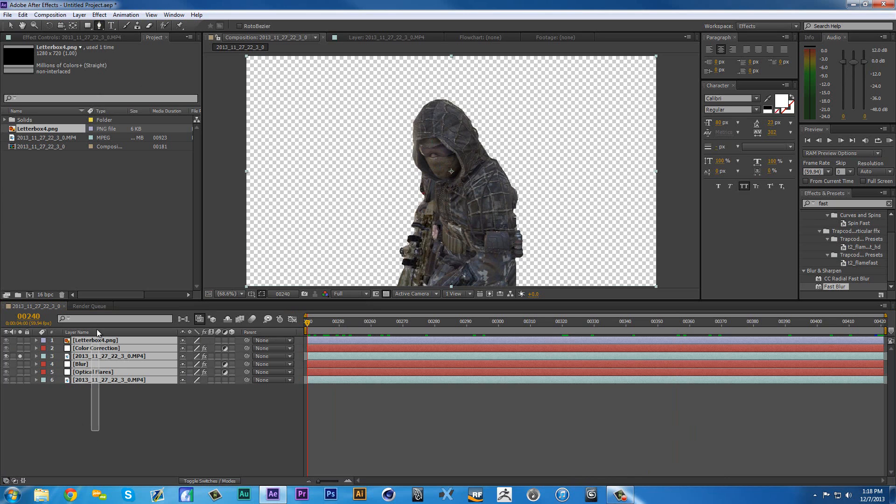
{"action": "left_click", "coordinate": [20, 353]}
{"action": "left_click", "coordinate": [131, 410]}
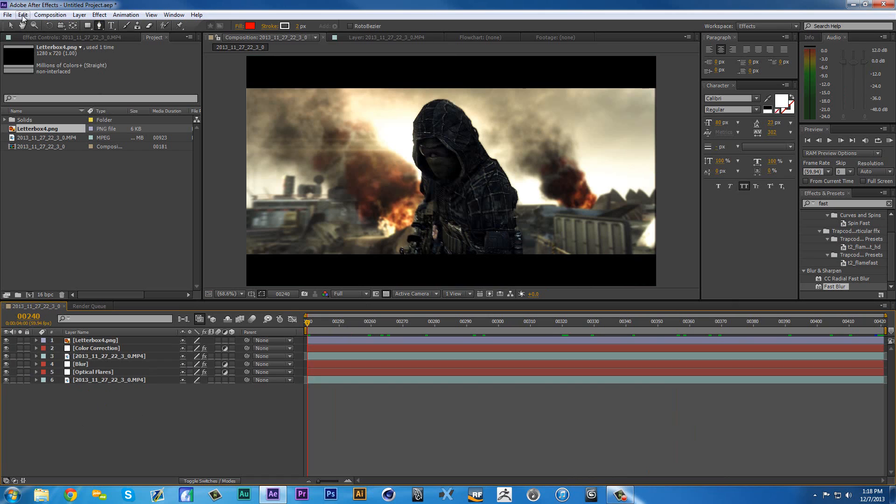
{"action": "left_click", "coordinate": [9, 26]}
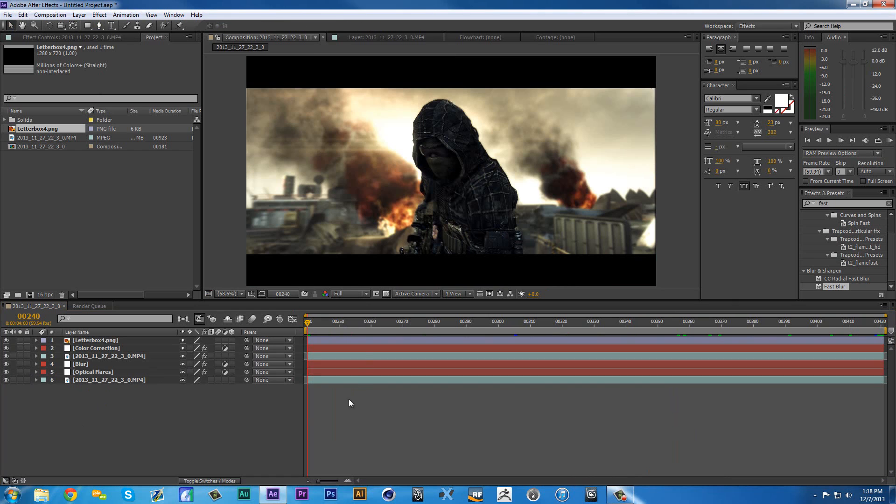
- Switch to Adobe Premiere Pro, open the recent project Introducing Horizon Fuse.prproj and examine the nuketown_3d_fence_v2.mp4 clip in Sequence 01
{"action": "left_click", "coordinate": [223, 432]}
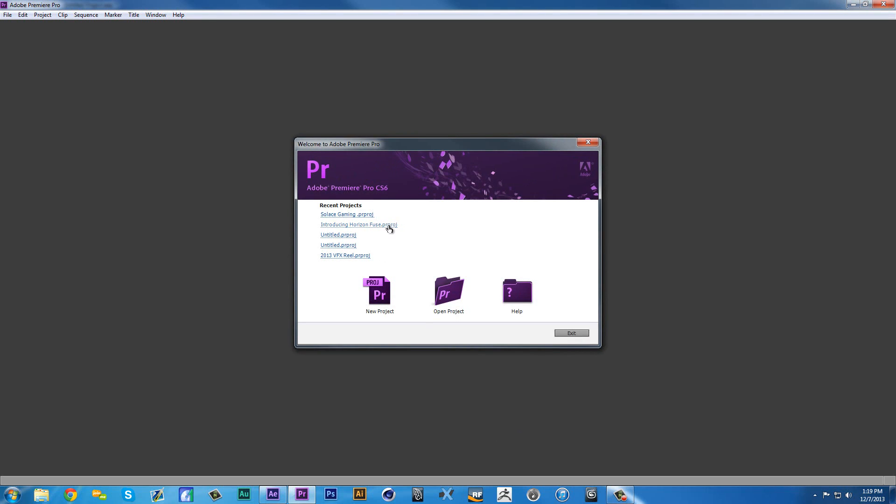
{"action": "left_click", "coordinate": [389, 226]}
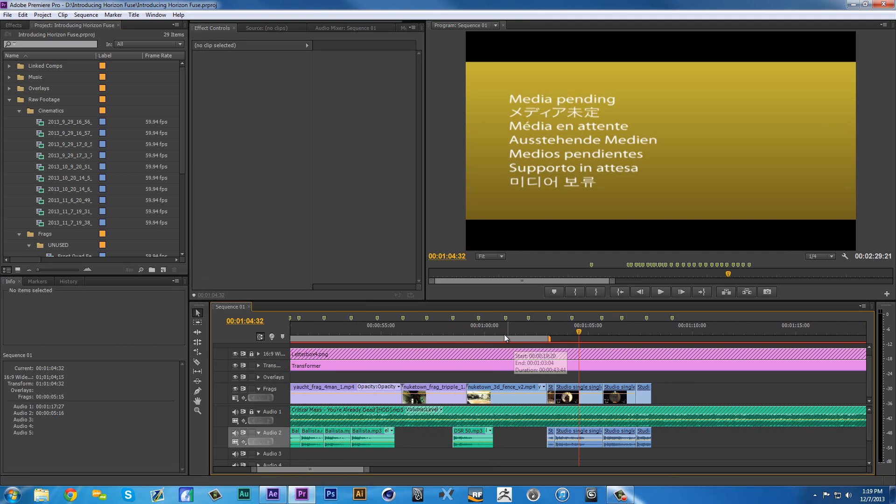
{"action": "left_click", "coordinate": [461, 332]}
{"action": "left_click_drag", "start_coordinate": [462, 332], "coordinate": [477, 333]}
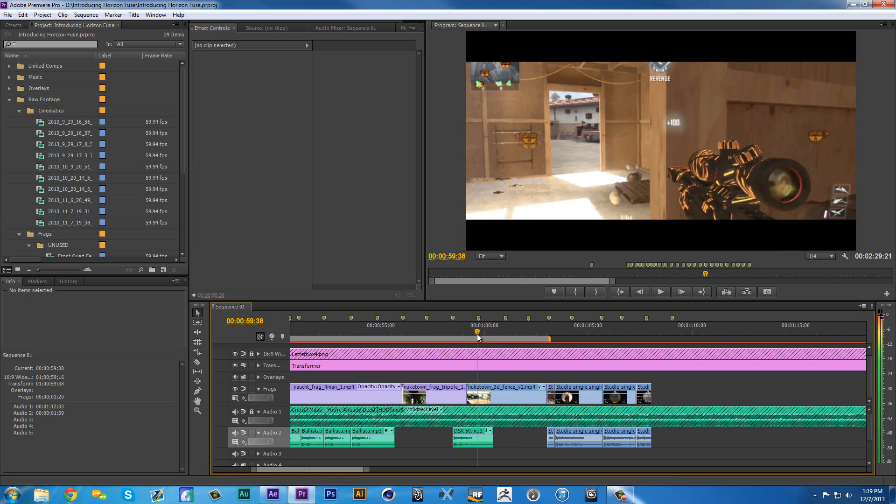
{"action": "left_click", "coordinate": [519, 333]}
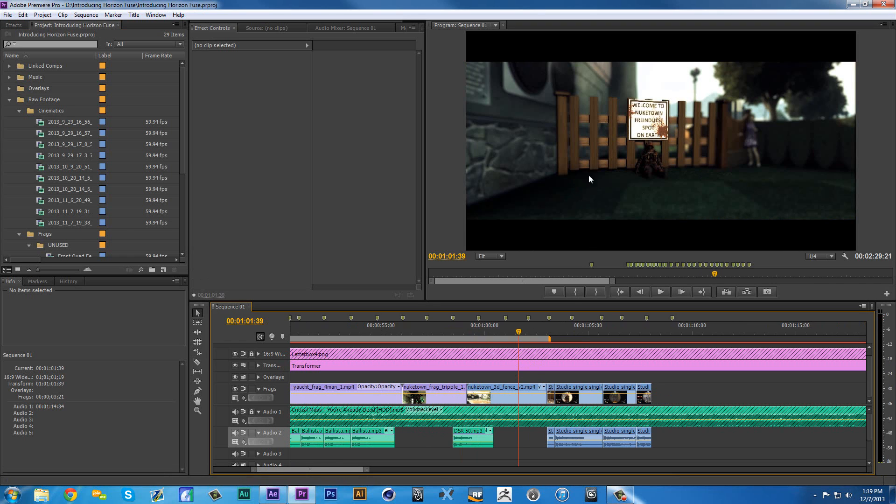
- Go to the studio cinematic clip at 00:00:38:50 in Sequence 01 and play the sequence from there
{"action": "left_click_drag", "start_coordinate": [253, 470], "coordinate": [224, 476]}
{"action": "left_click_drag", "start_coordinate": [344, 332], "coordinate": [365, 330]}
{"action": "key", "text": "Right"}
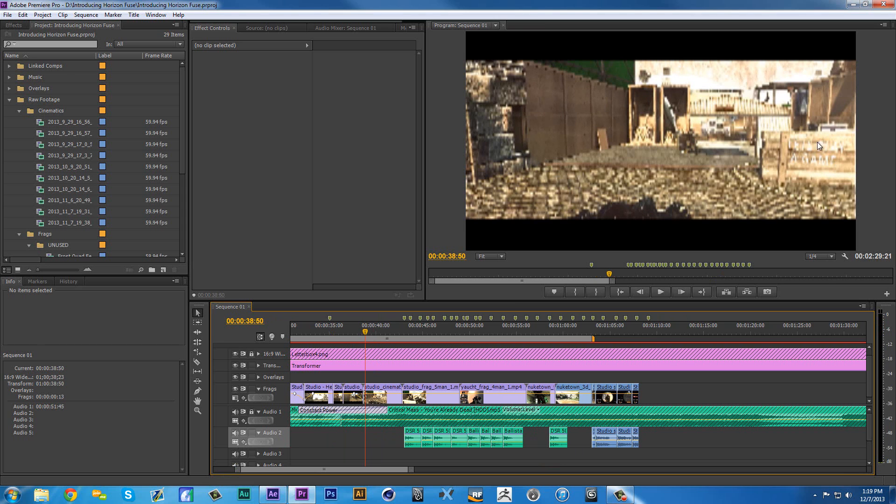
{"action": "key", "text": "space"}
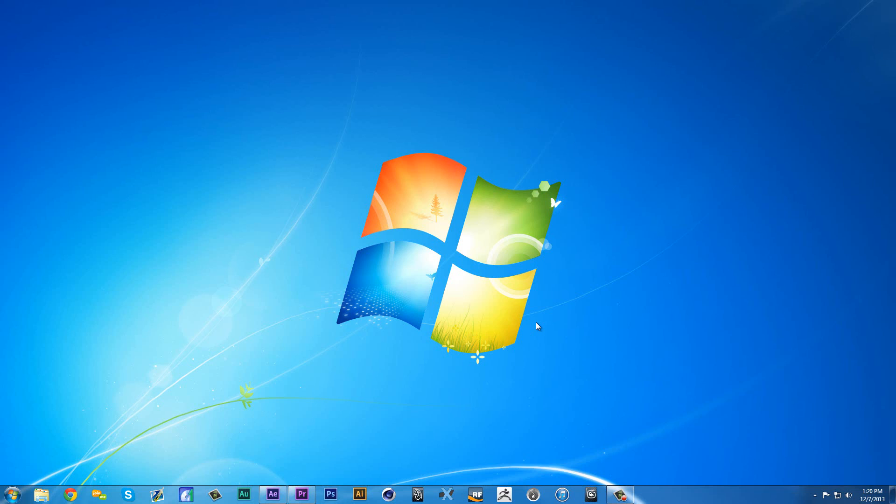
{"action": "left_click", "coordinate": [620, 494]}
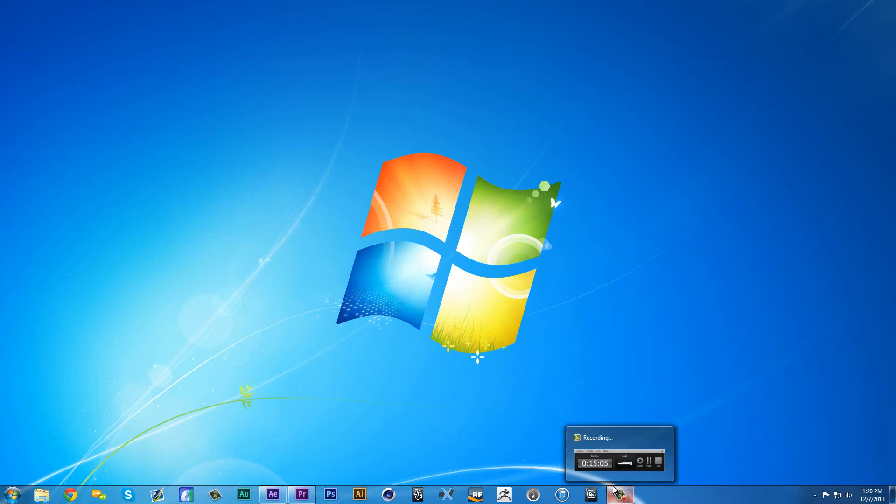